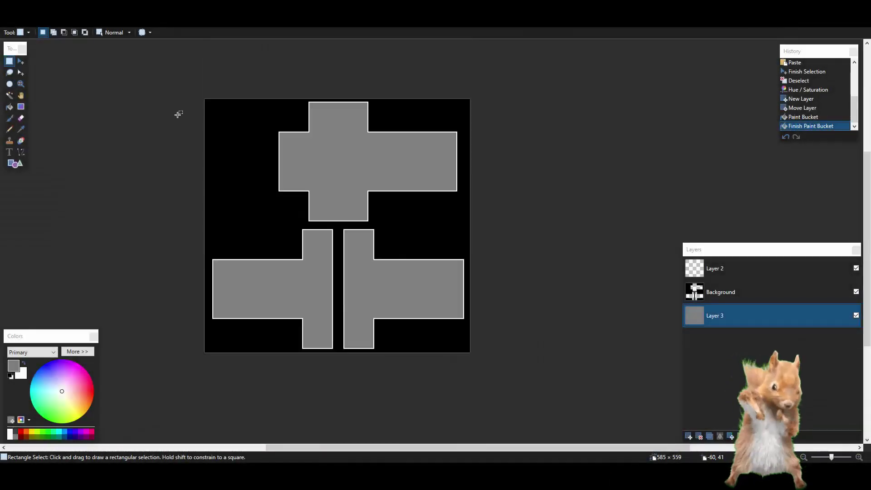
- Examine the template's upper cross-shaped section and the two lower sections against the black background
scroll(205, 53, "down", 2)
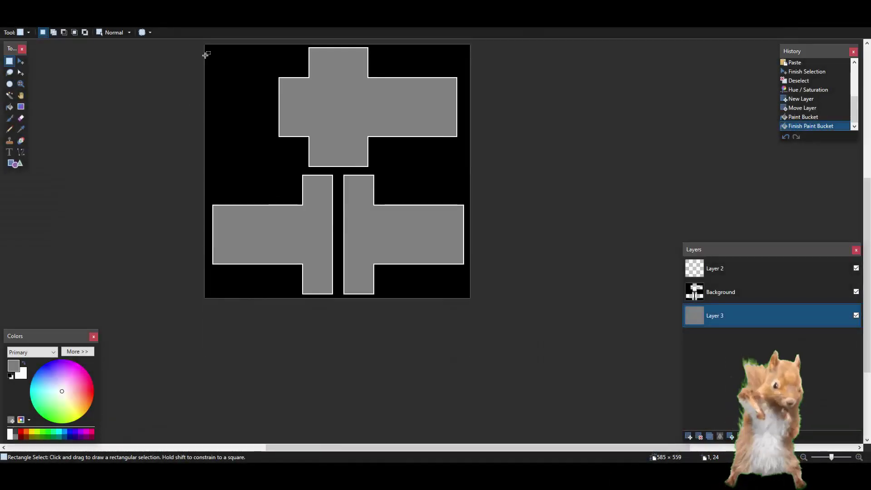
scroll(206, 54, "up", 1)
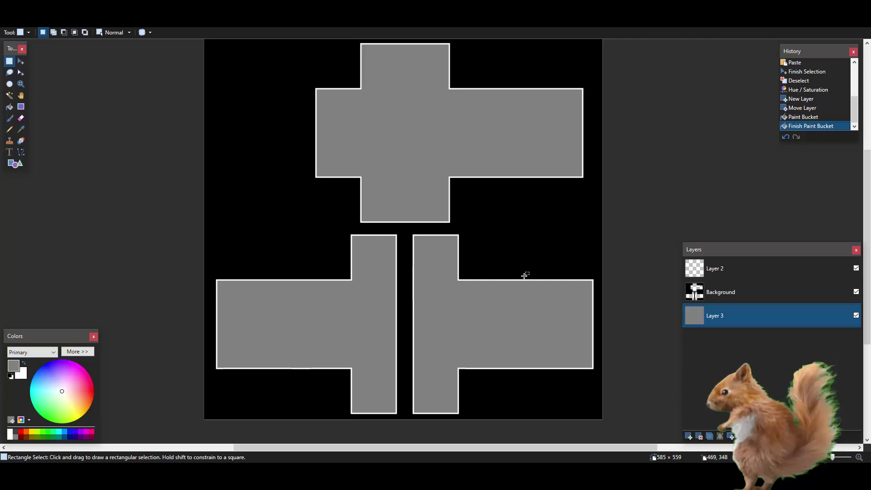
scroll(529, 265, "up", 2)
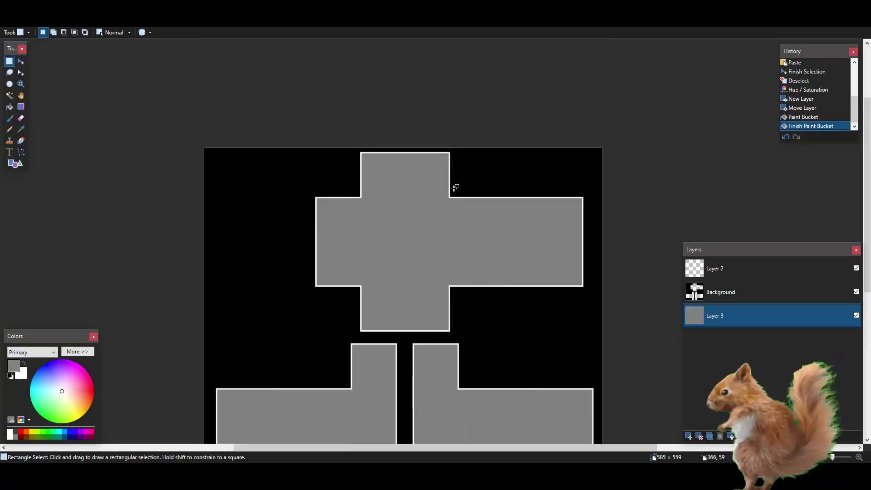
scroll(454, 188, "up", 1, "ctrl")
scroll(454, 189, "down", 5)
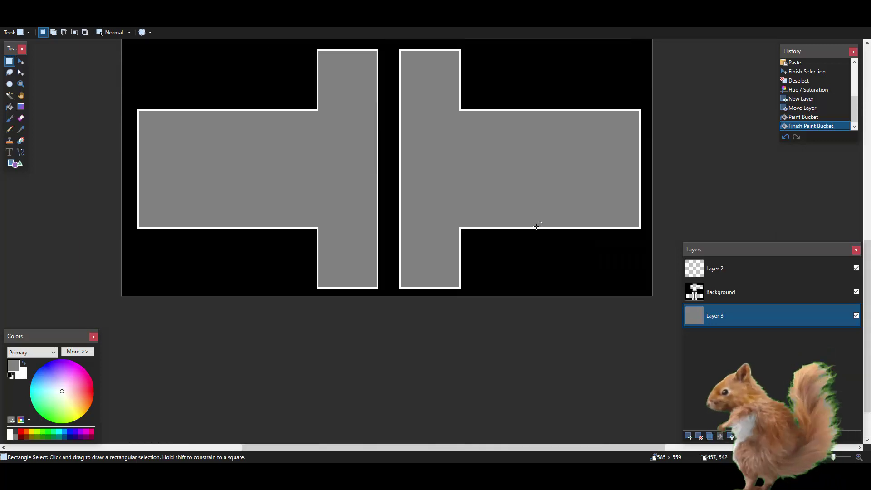
scroll(537, 225, "up", 5)
scroll(531, 236, "down", 4)
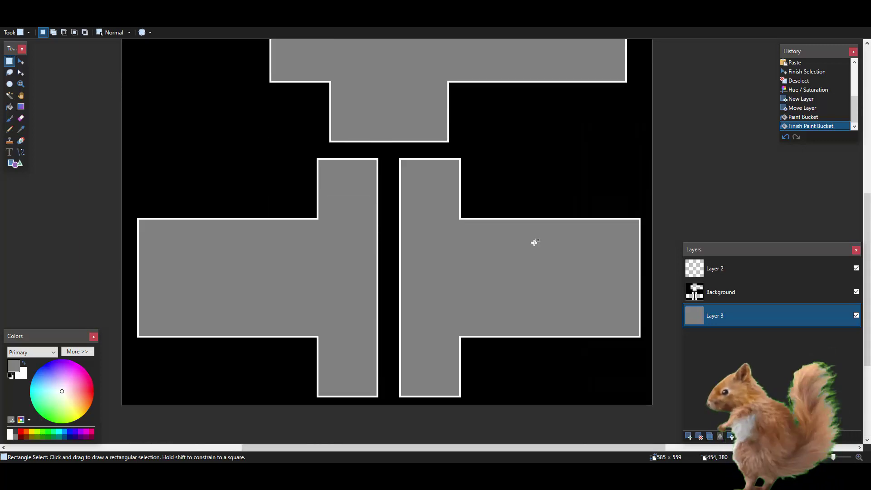
scroll(537, 243, "down", 1)
scroll(539, 244, "up", 6)
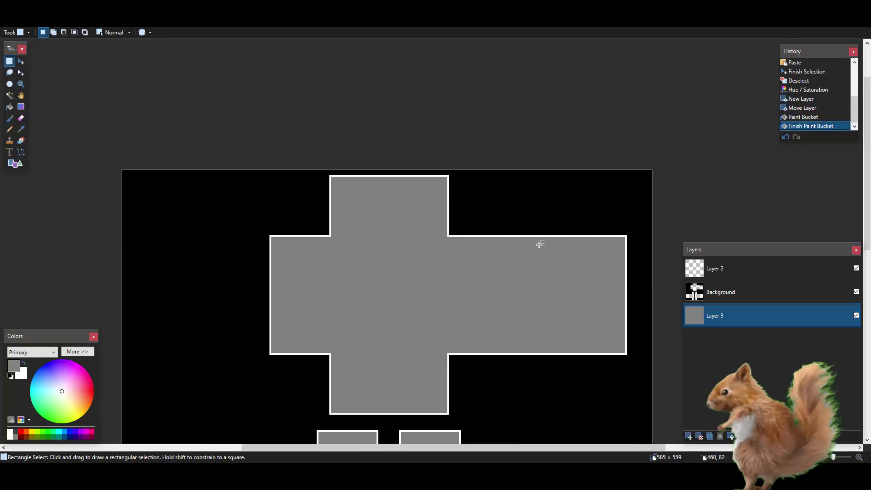
scroll(547, 247, "down", 6)
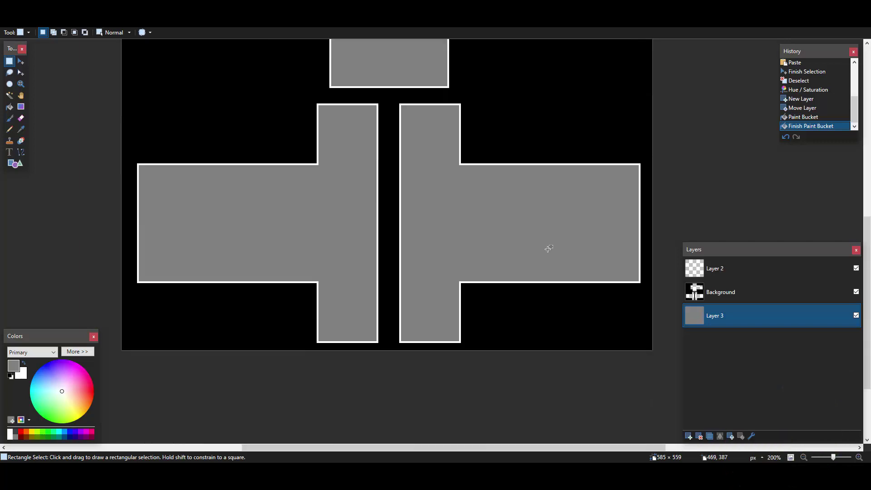
- Hide and re-show Layer 3 to check the transparent areas inside the template outlines
scroll(548, 249, "up", 3)
left_click(856, 317)
scroll(443, 242, "up", 2)
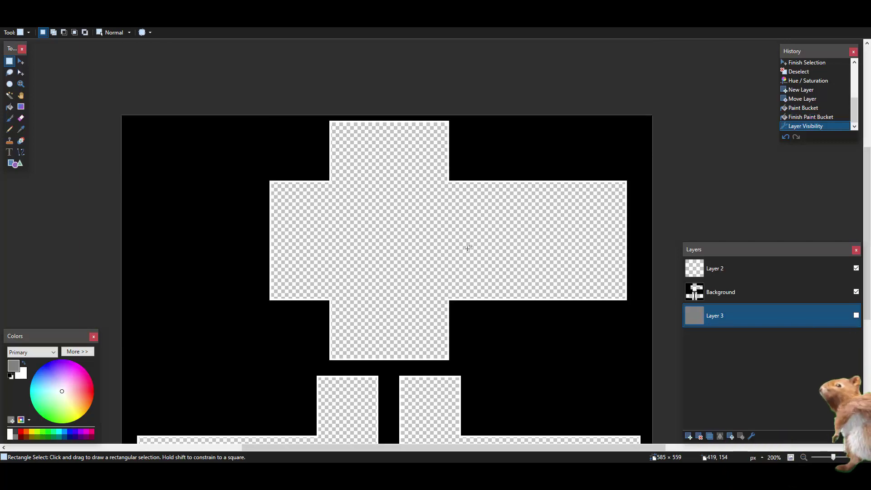
scroll(409, 203, "up", 3)
scroll(410, 202, "down", 5)
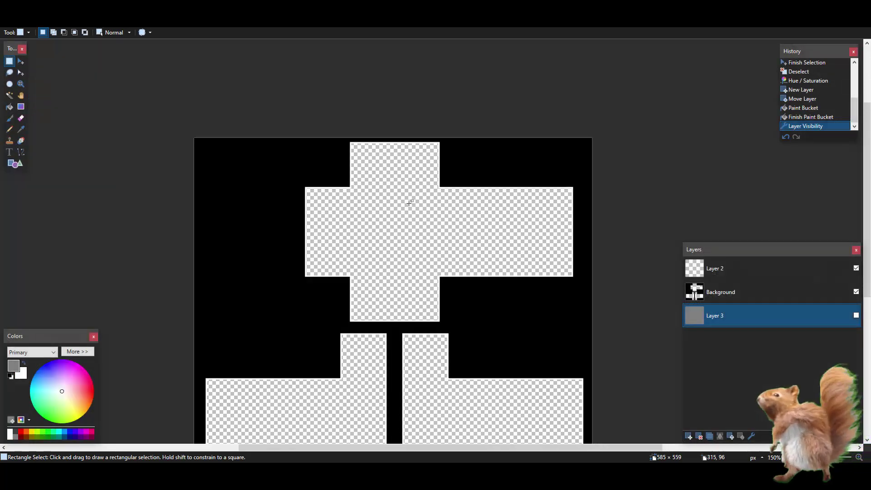
scroll(512, 209, "down", 2)
left_click(856, 315)
scroll(432, 204, "up", 3)
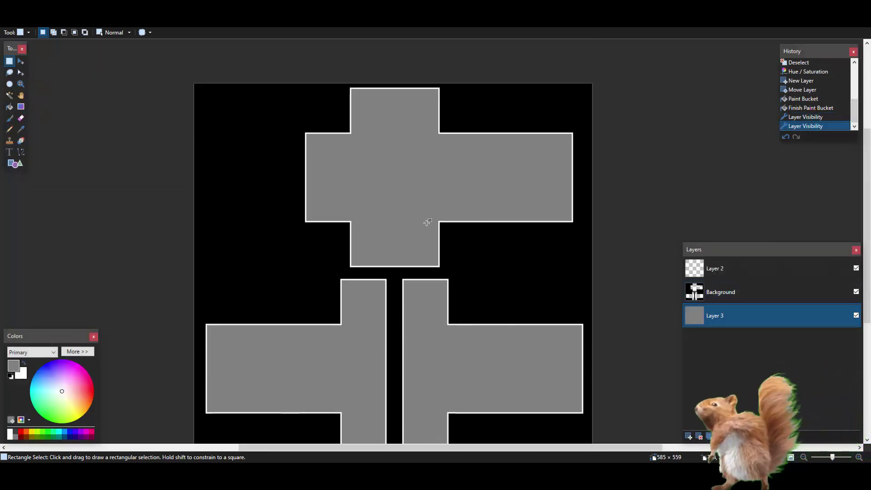
scroll(444, 170, "up", 1)
scroll(444, 172, "down", 1)
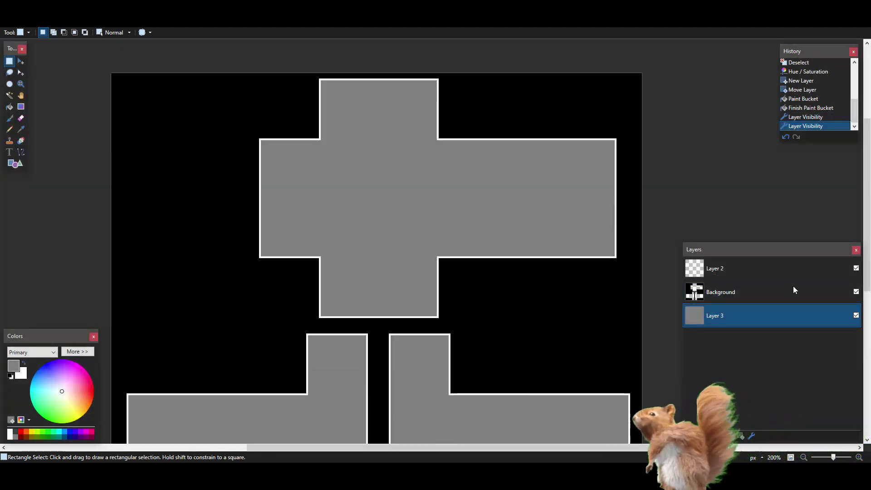
- Toggle Layer 2's visibility off and on, select that layer and look over the template sections
left_click(857, 268)
left_click(856, 268)
left_click(783, 268)
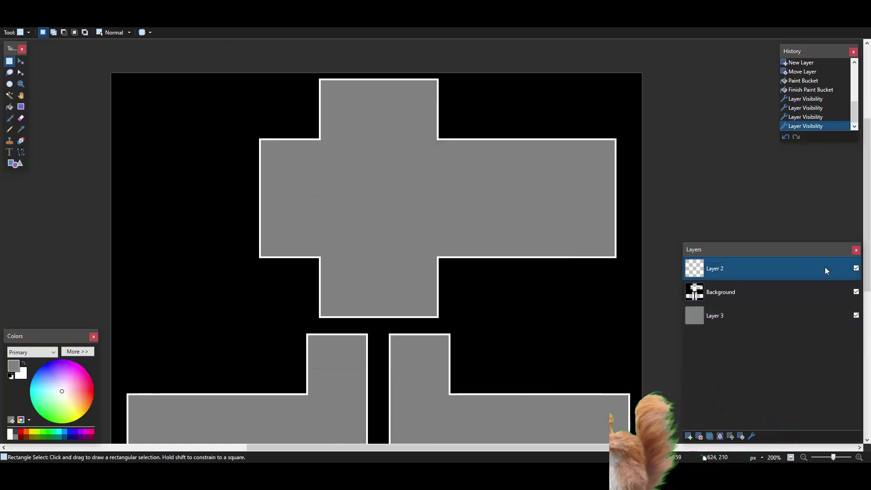
scroll(440, 191, "down", 2)
scroll(437, 192, "up", 2)
scroll(448, 117, "down", 1)
scroll(448, 118, "up", 1)
scroll(448, 118, "down", 1)
scroll(408, 204, "down", 2)
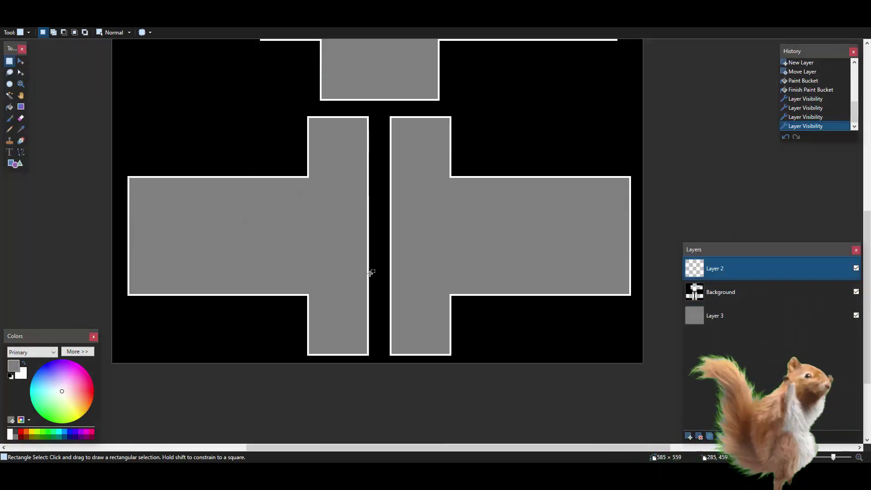
scroll(330, 295, "up", 1)
scroll(329, 295, "up", 2)
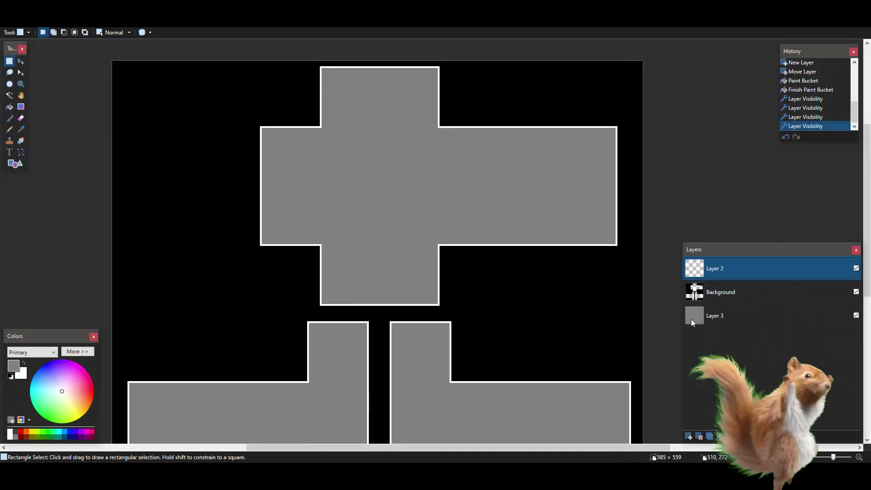
- Raise the Background layer's brightness to 100 with Brightness / Contrast
left_click(765, 295)
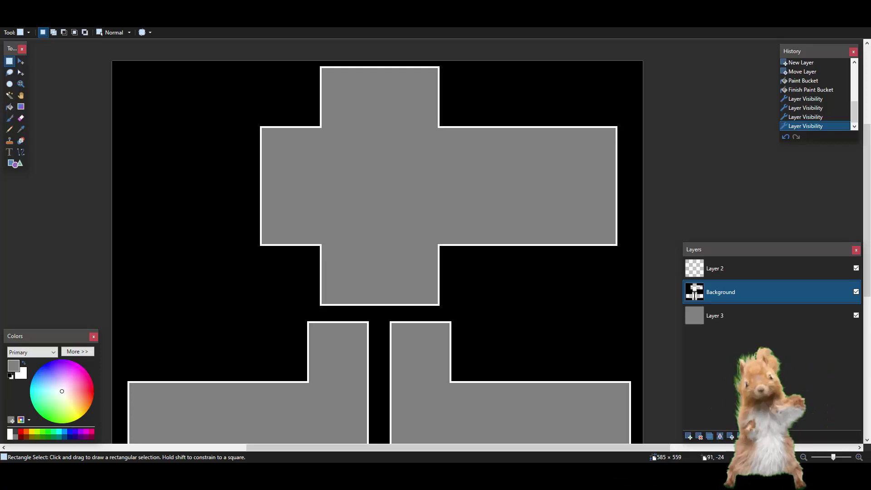
left_click(111, 24)
left_click(204, 41)
left_click_drag(430, 192, 646, 320)
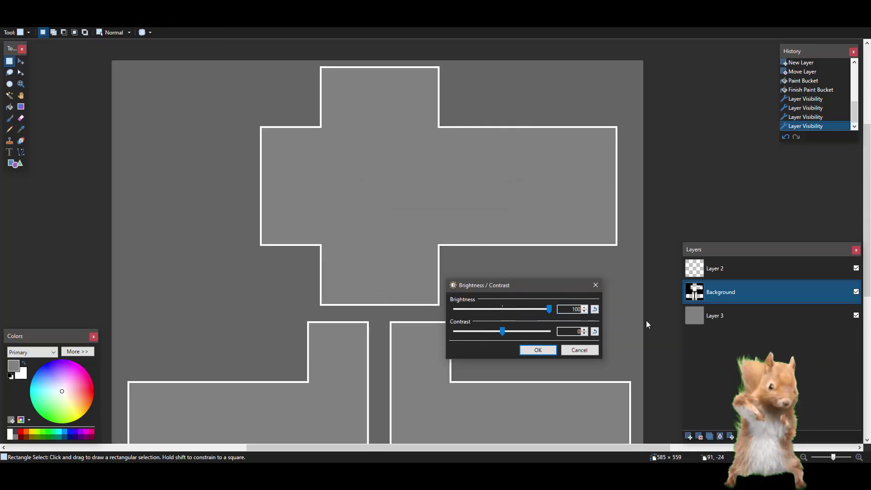
left_click(540, 350)
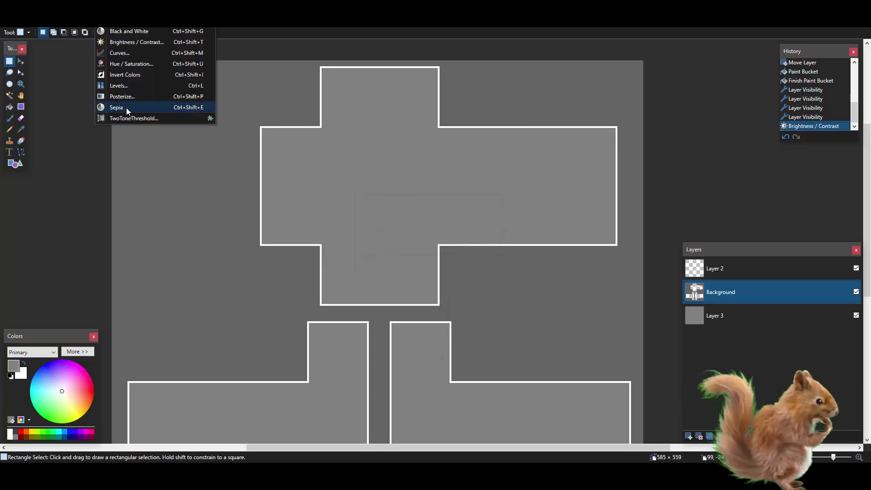
- Apply Sepia to the Background layer and raise its saturation to 200 with Hue / Saturation
left_click(127, 108)
left_click(111, 10)
left_click(132, 64)
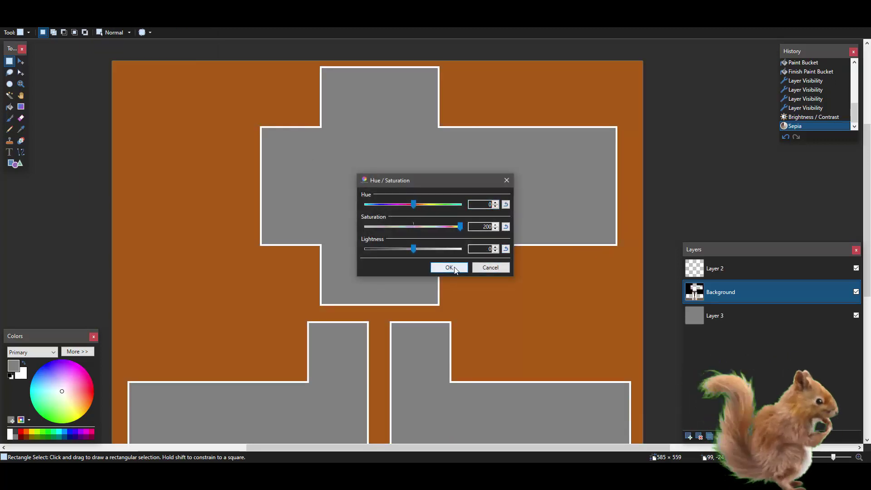
left_click(449, 267)
scroll(337, 189, "down", 5)
scroll(426, 216, "up", 8)
scroll(426, 216, "up", 1, "ctrl")
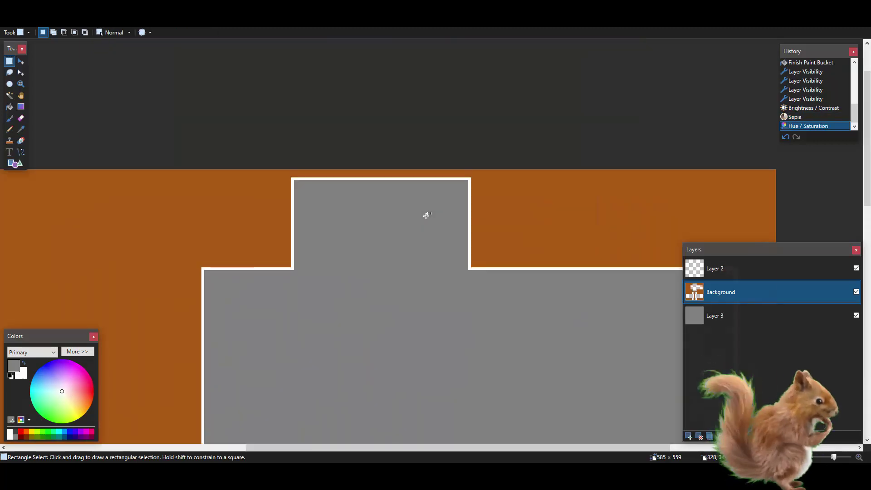
scroll(409, 253, "down", 3, "ctrl")
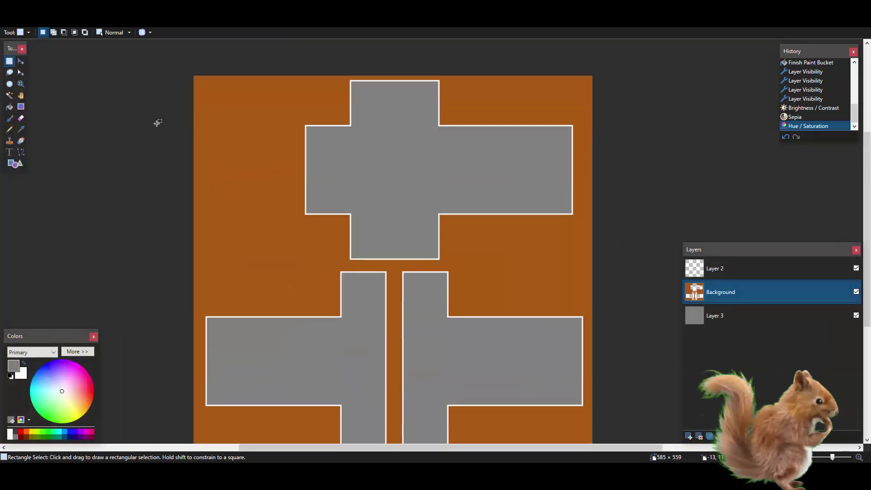
- Recolour the Background layer light cyan with Hue / Saturation, using hue -180, saturation 200 and lightness 64
left_click(127, 62)
left_click_drag(429, 181, 460, 350)
mouse_move(524, 377)
left_mouse_down()
mouse_move(554, 379)
mouse_move(538, 379)
left_mouse_up()
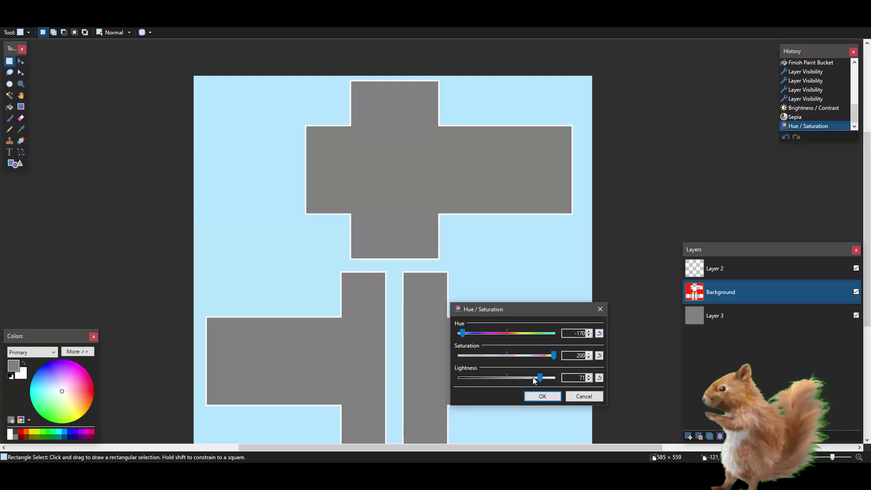
left_click_drag(539, 379, 537, 381)
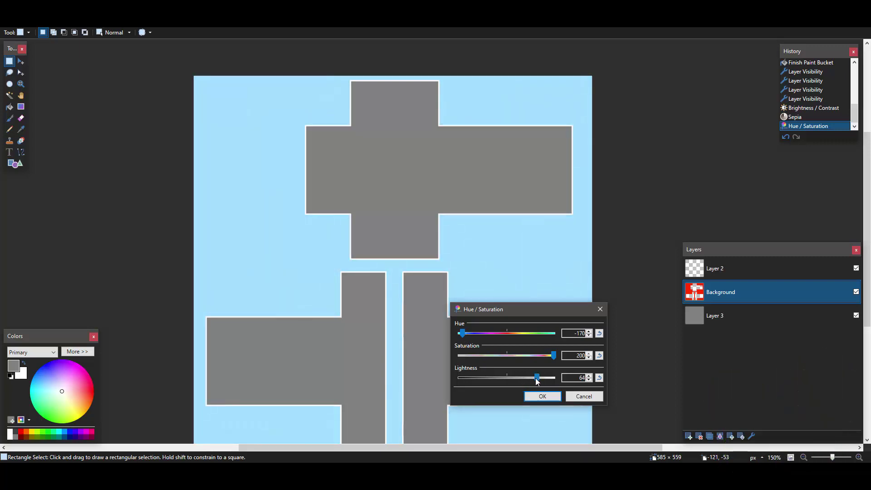
left_click_drag(464, 335, 459, 335)
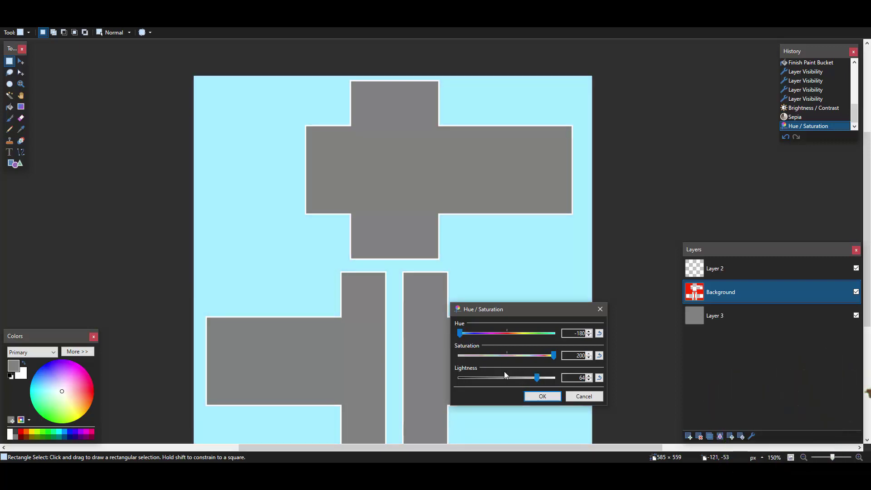
left_click(543, 396)
- Inspect the recoloured background around the template's upper and lower sections
scroll(482, 175, "down", 3)
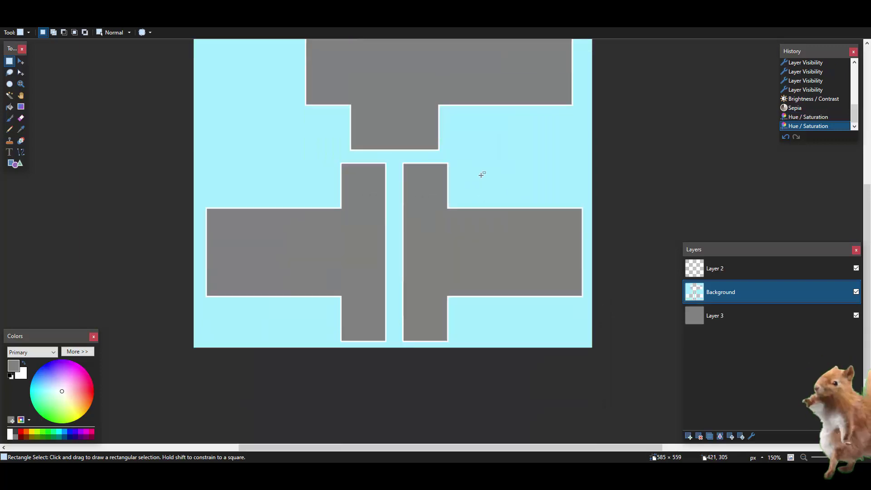
scroll(482, 175, "up", 4)
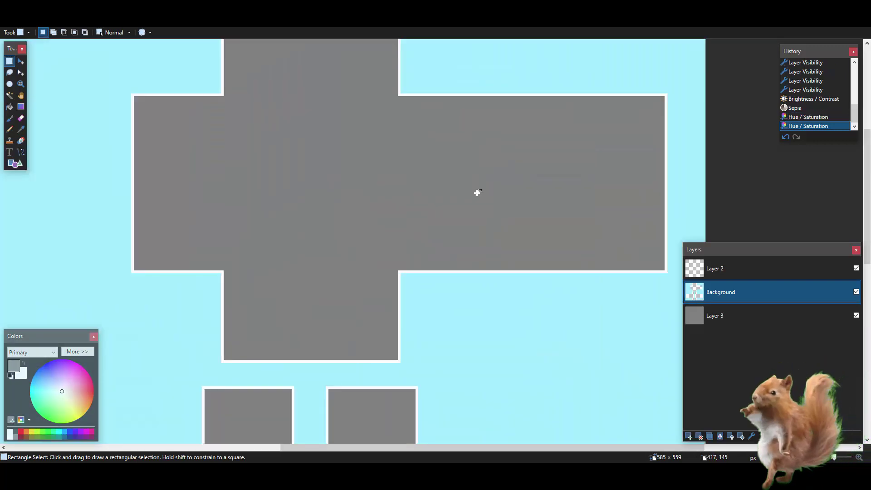
scroll(478, 192, "down", 4)
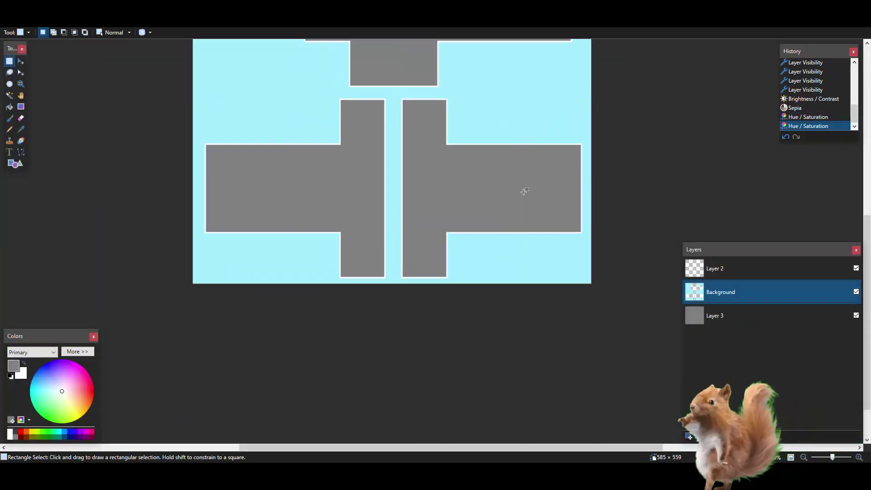
scroll(571, 172, "up", 5)
scroll(570, 173, "up", 1)
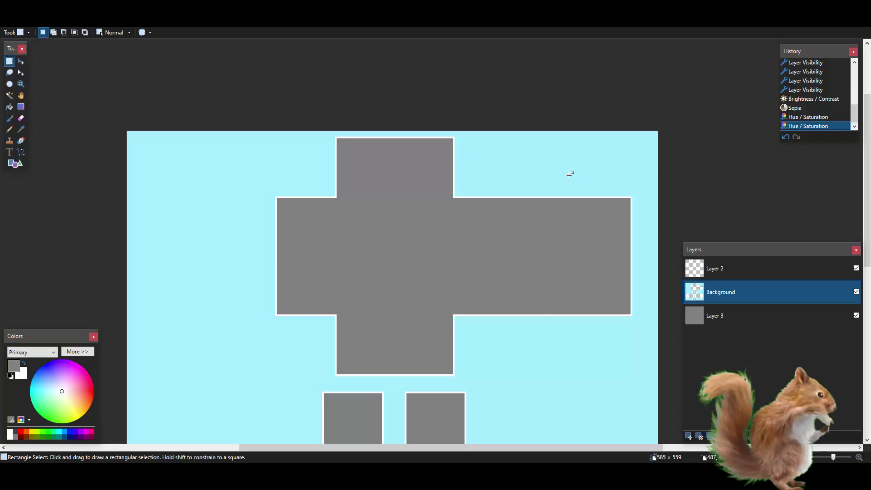
scroll(571, 174, "down", 3)
scroll(550, 159, "up", 3)
scroll(541, 155, "down", 4)
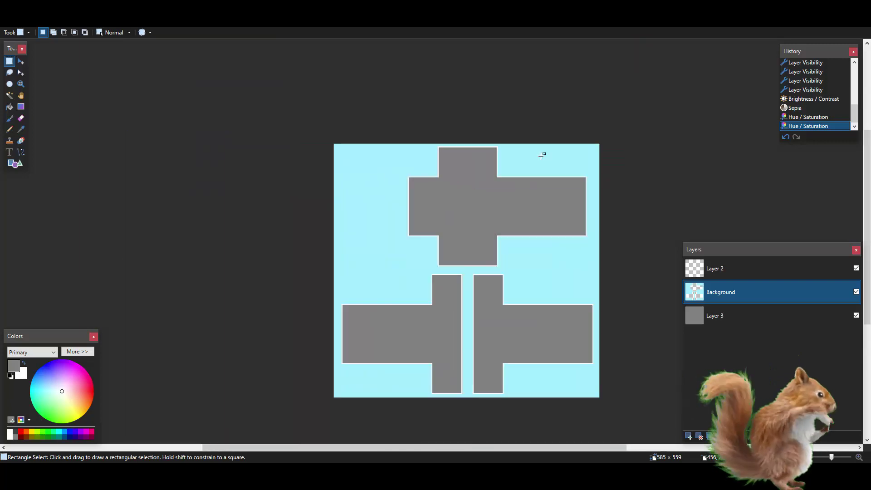
scroll(541, 156, "down", 5)
scroll(566, 156, "up", 5)
scroll(570, 154, "up", 4)
scroll(531, 171, "down", 6)
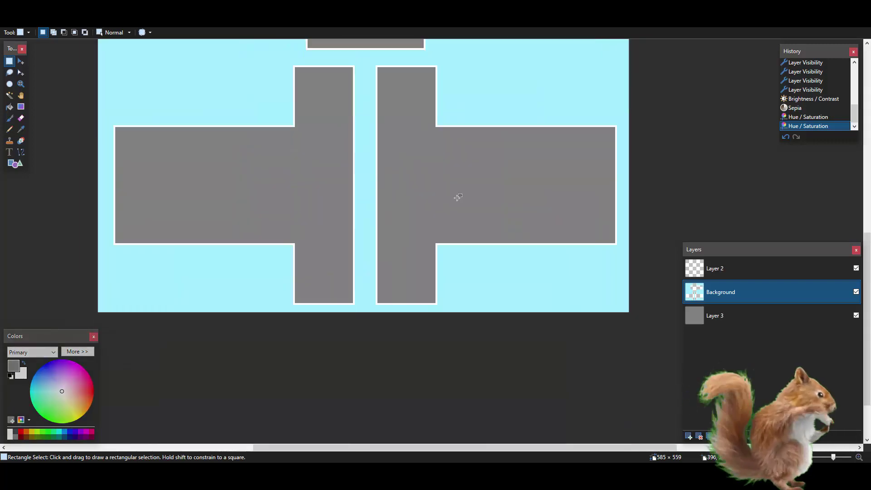
scroll(458, 197, "up", 4)
scroll(458, 197, "down", 1)
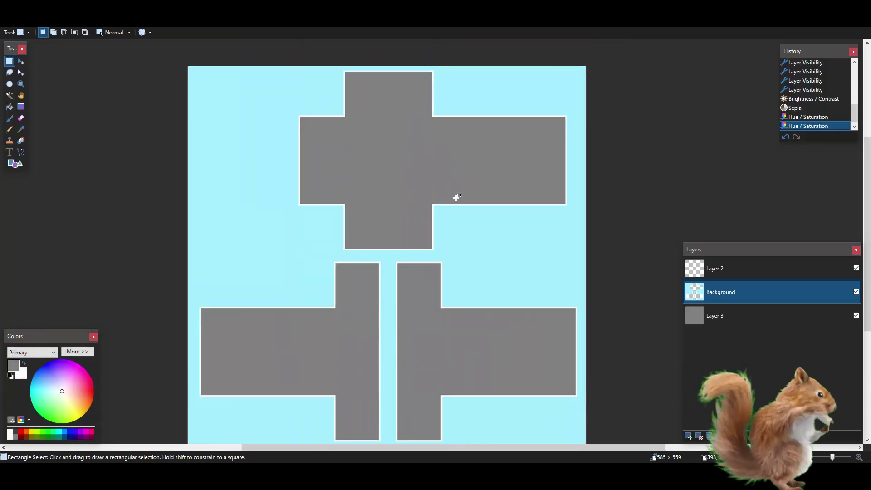
scroll(455, 195, "up", 1)
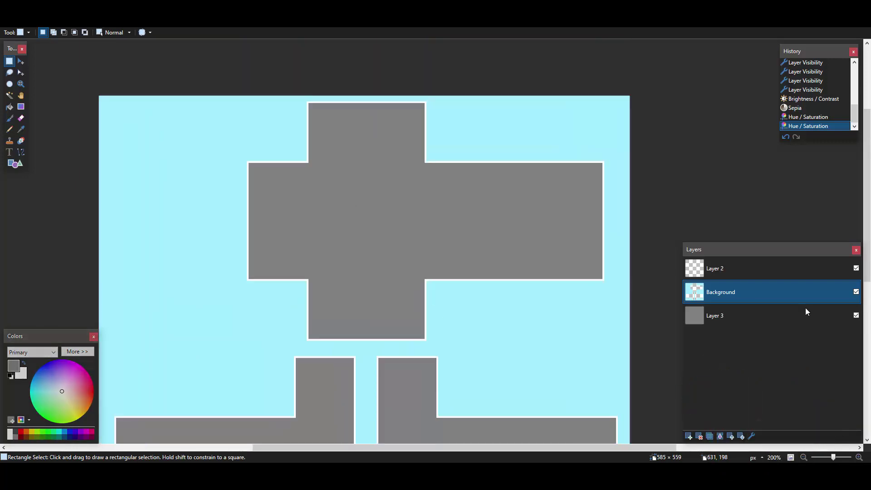
- Hide and re-show the grey Layer 3 to check the template cut-outs against the recoloured background
left_click(856, 316)
scroll(344, 219, "down", 4)
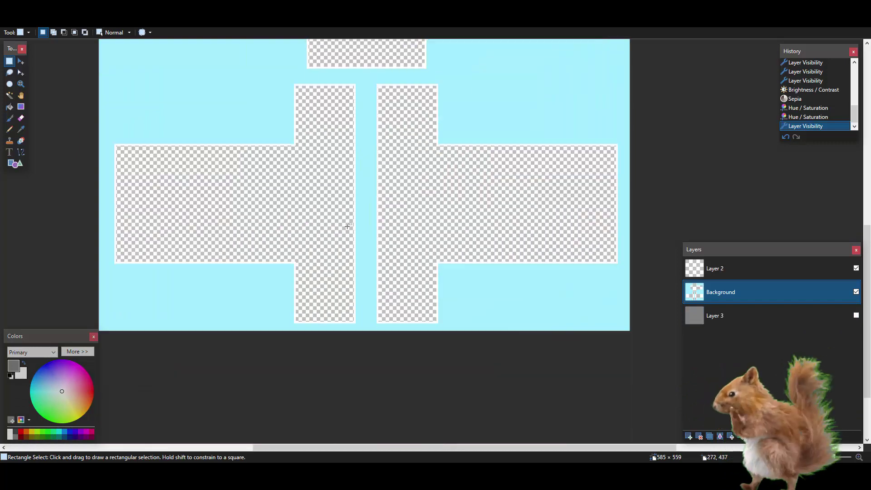
scroll(350, 235, "up", 4)
left_click(856, 315)
scroll(445, 263, "down", 4)
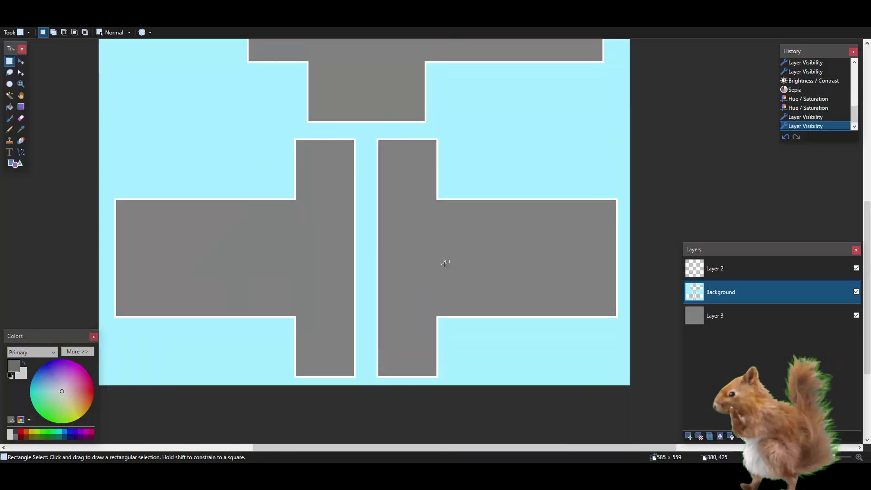
scroll(540, 321, "down", 3)
scroll(538, 313, "up", 5)
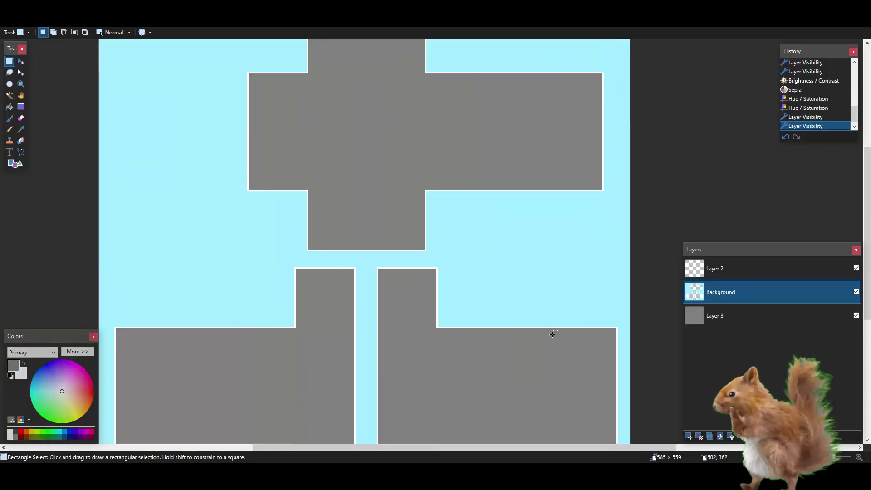
scroll(529, 326, "up", 2)
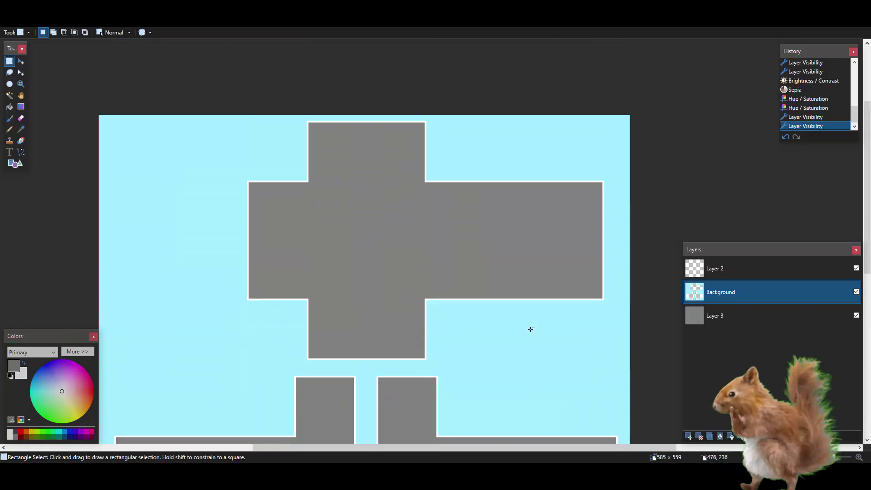
- Erase the scalloped lace trim covering the template's upper grey section from the visible Layer 4
scroll(468, 177, "down", 1)
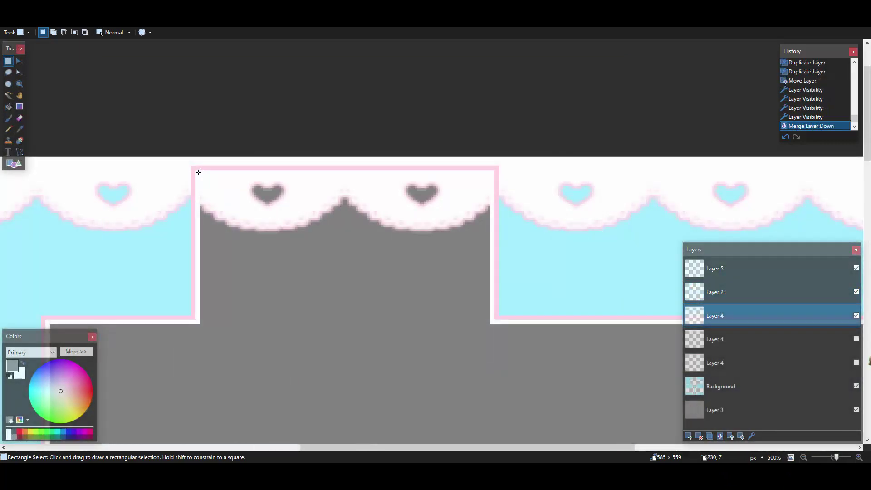
left_click_drag(198, 173, 490, 288)
key("Delete")
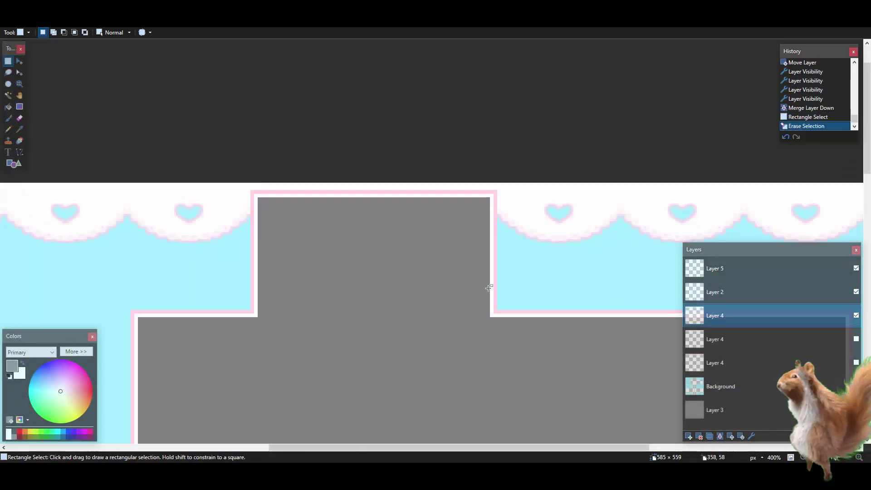
- Adjust the Background layer in Hue / Saturation with a hue of -47, resetting its lightness and saturation to their defaults
scroll(489, 286, "down", 3)
scroll(490, 283, "down", 6)
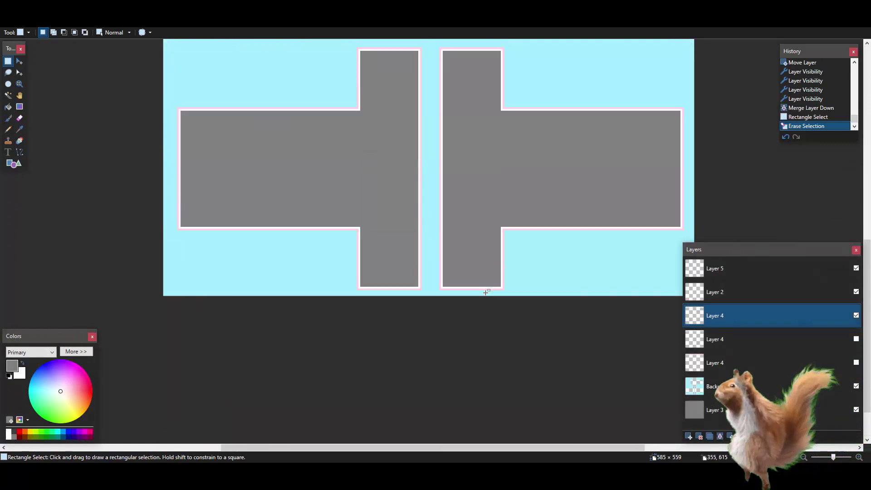
scroll(485, 291, "up", 8)
scroll(487, 293, "down", 3)
scroll(486, 290, "down", 3)
scroll(480, 252, "up", 3)
left_click(745, 386)
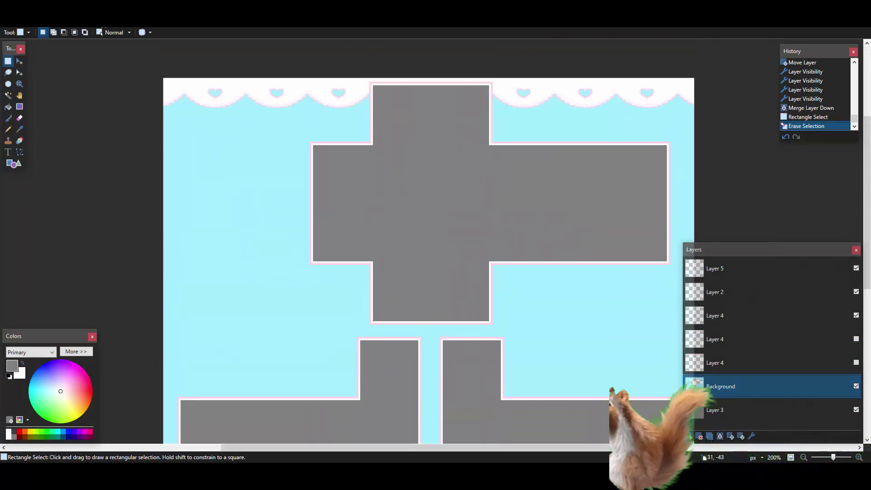
left_click(114, 21)
left_click(122, 64)
left_click(504, 248)
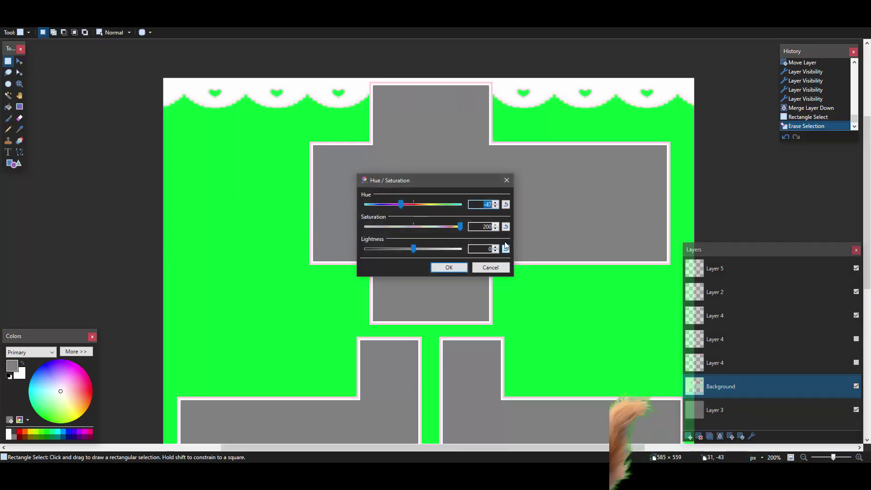
left_click(505, 227)
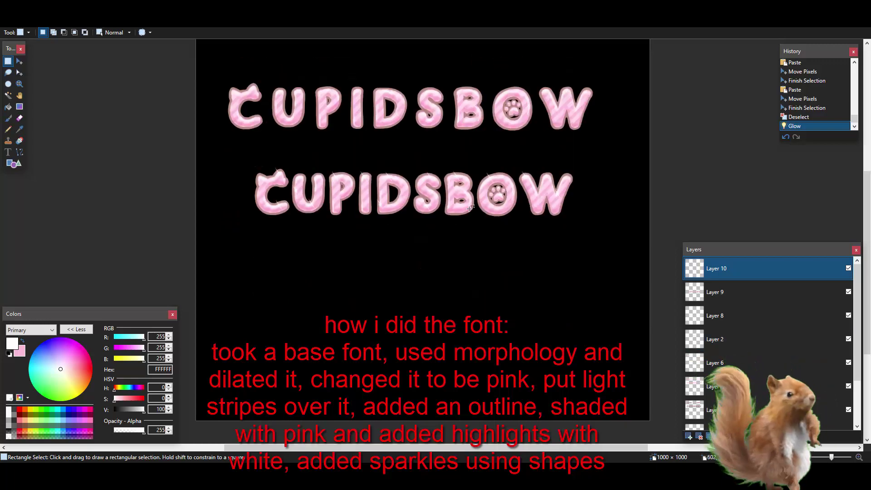
- Hide the black Background layer behind the pink RIGHT, LEFT and CUPIDSBOW lettering
scroll(471, 208, "up", 1, "ctrl")
scroll(471, 208, "down", 1, "ctrl")
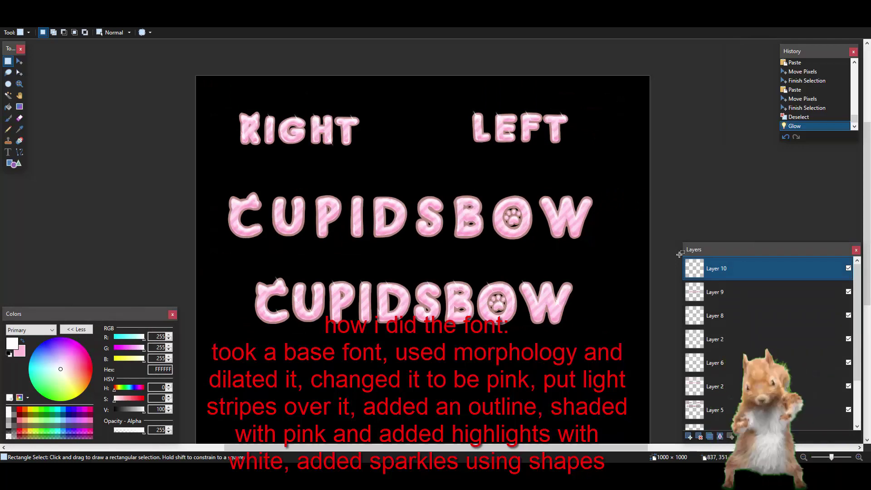
left_click(9, 21)
left_click(28, 67)
scroll(767, 340, "down", 3)
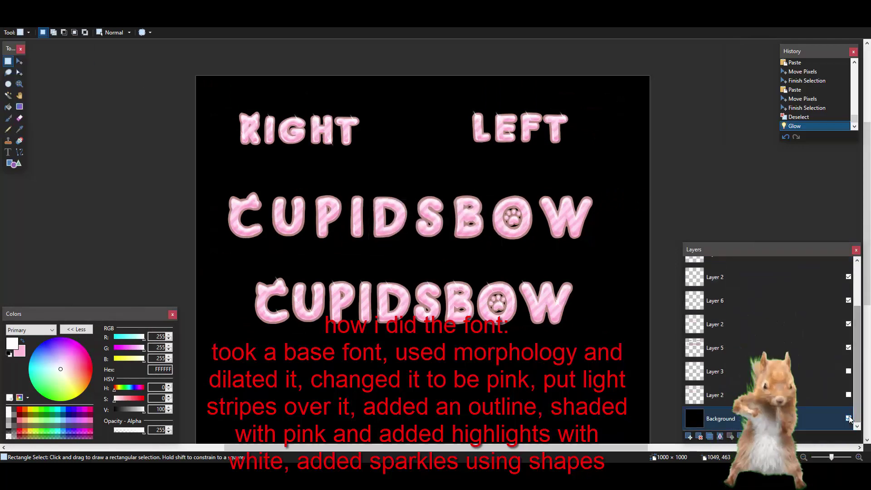
left_click(849, 418)
scroll(419, 280, "up", 2, "ctrl")
scroll(414, 271, "down", 2, "ctrl")
scroll(413, 271, "down", 1)
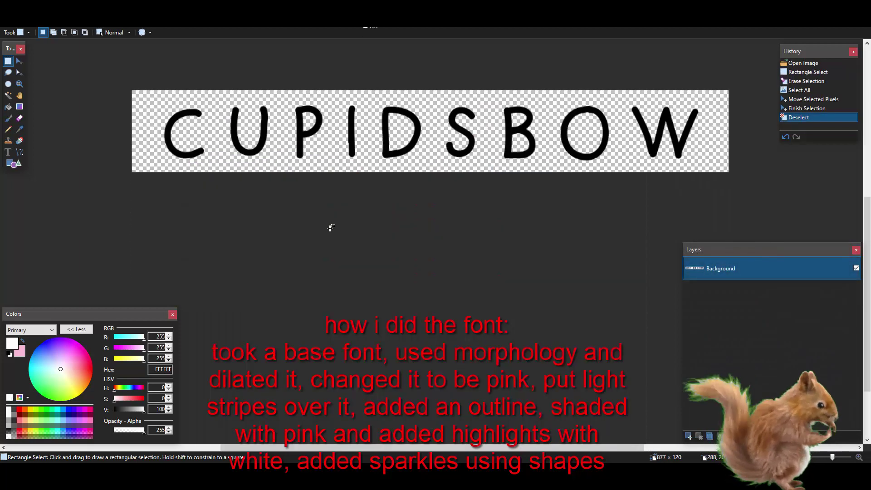
- Inspect the letter shapes of the plain black CUPIDSBOW base font
scroll(330, 228, "up", 2)
scroll(506, 213, "down", 1)
scroll(403, 209, "up", 2)
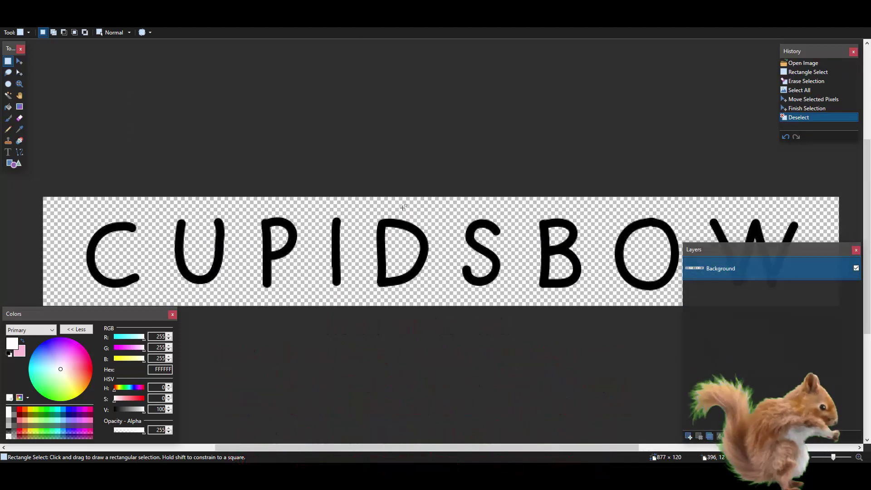
scroll(413, 208, "down", 2)
scroll(398, 221, "up", 1)
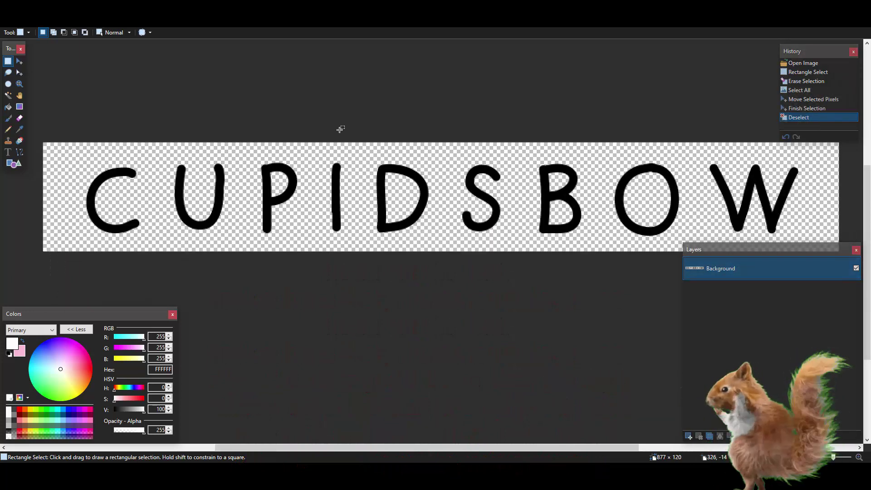
scroll(233, 77, "down", 2)
scroll(175, 140, "up", 2)
scroll(177, 137, "up", 1)
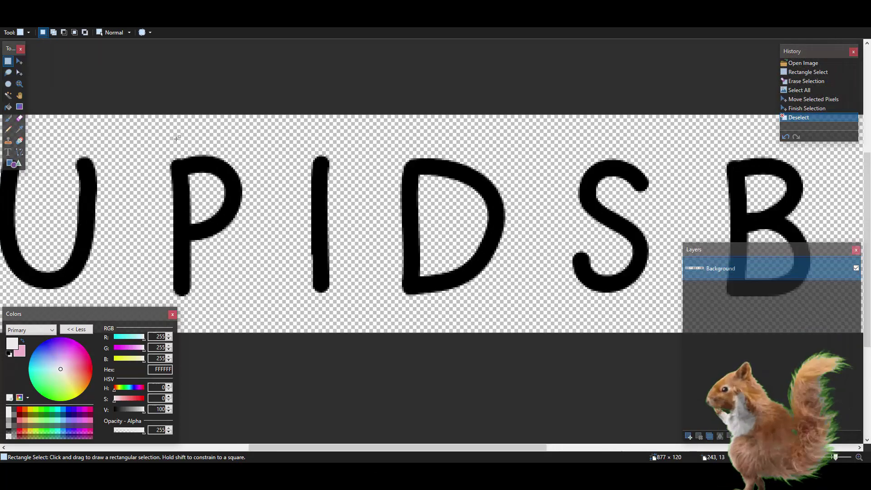
scroll(177, 137, "down", 1)
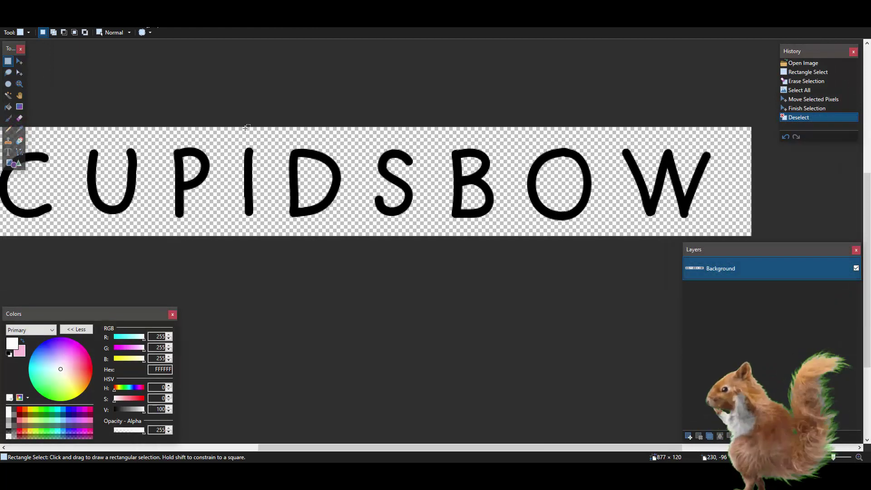
- Thicken the black CUPIDSBOW lettering with the Morphology effect in Dilate mode, using width 11 and height 11
left_click(150, 22)
mouse_move(185, 77)
left_click(263, 142)
left_click(378, 273)
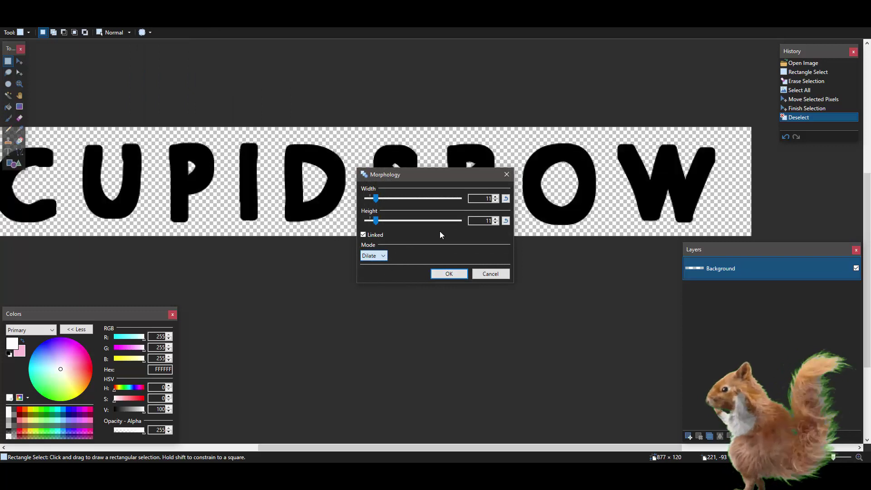
left_click(453, 276)
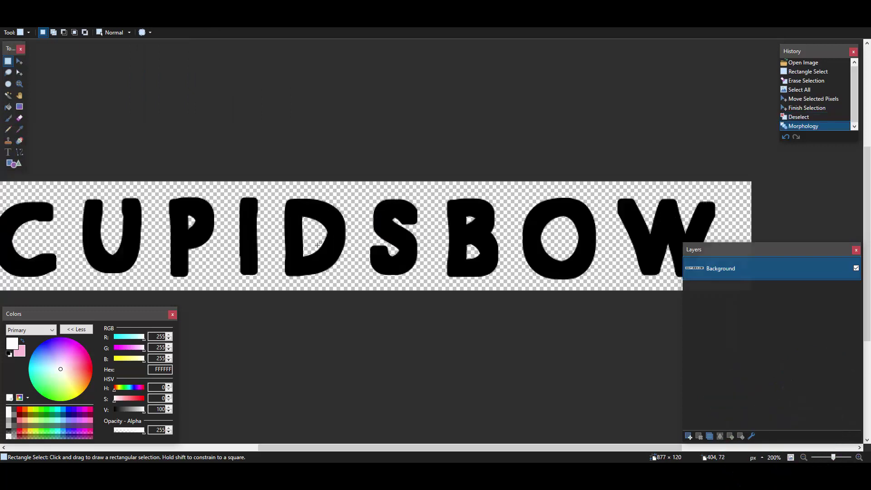
scroll(317, 244, "down", 2)
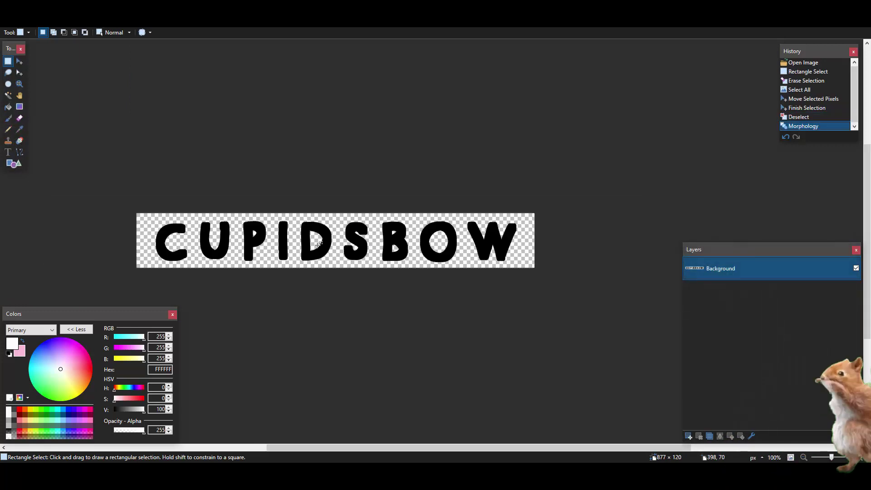
scroll(168, 115, "up", 5)
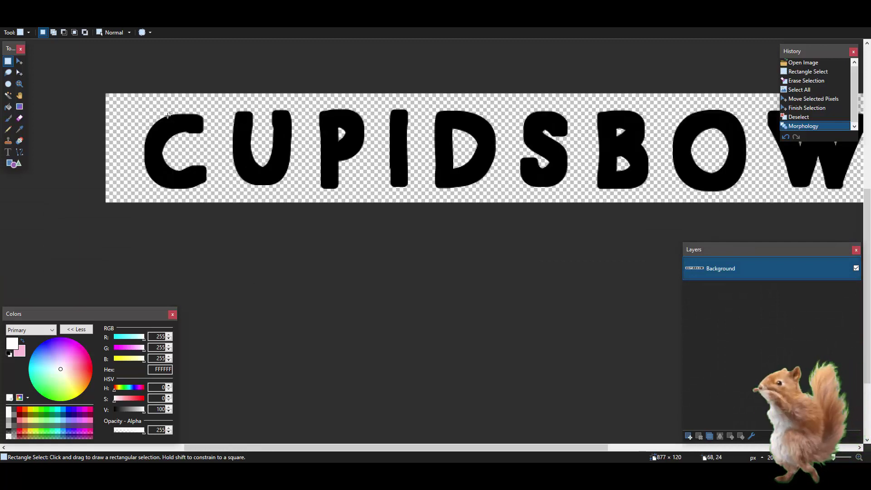
scroll(168, 115, "up", 1)
scroll(168, 115, "down", 4)
scroll(267, 58, "up", 1)
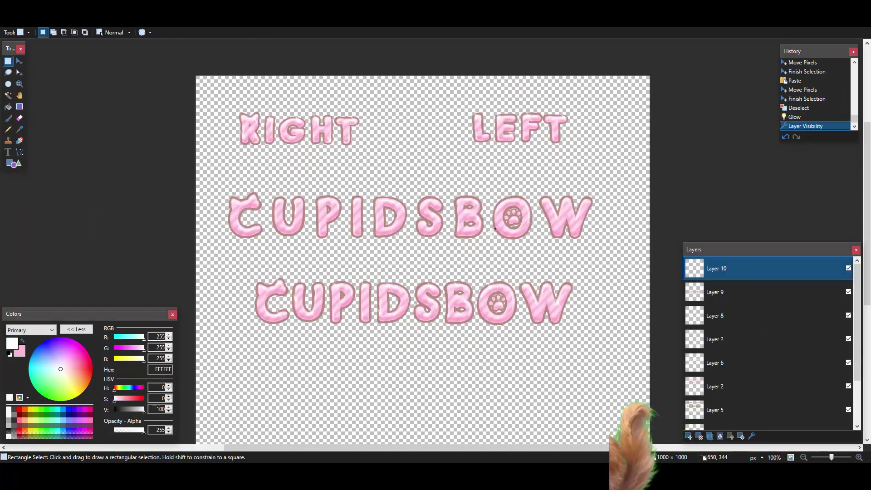
- Examine the stripes, outline and highlights on the finished pink RIGHT, LEFT and CUPIDSBOW lettering
scroll(491, 232, "down", 3)
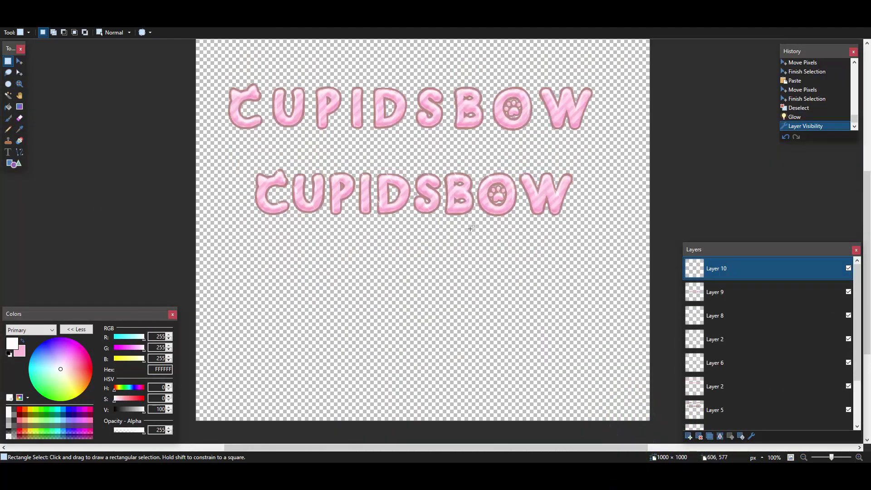
scroll(471, 229, "up", 4)
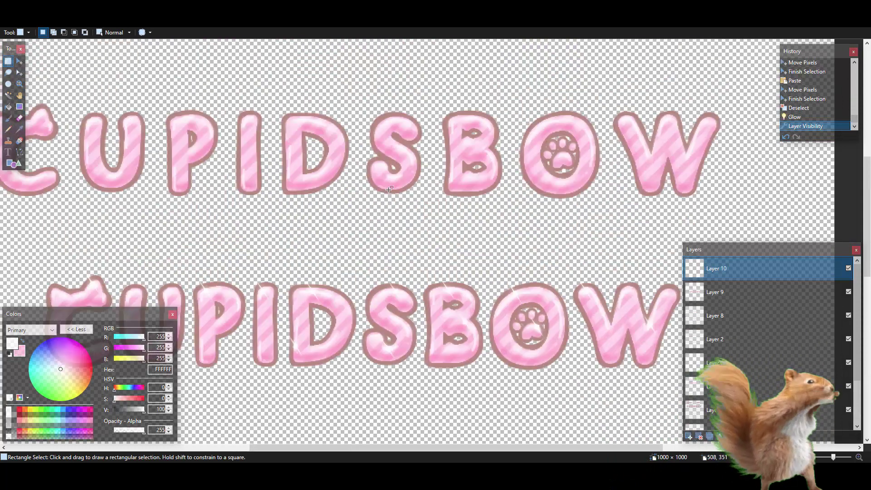
scroll(389, 189, "up", 1)
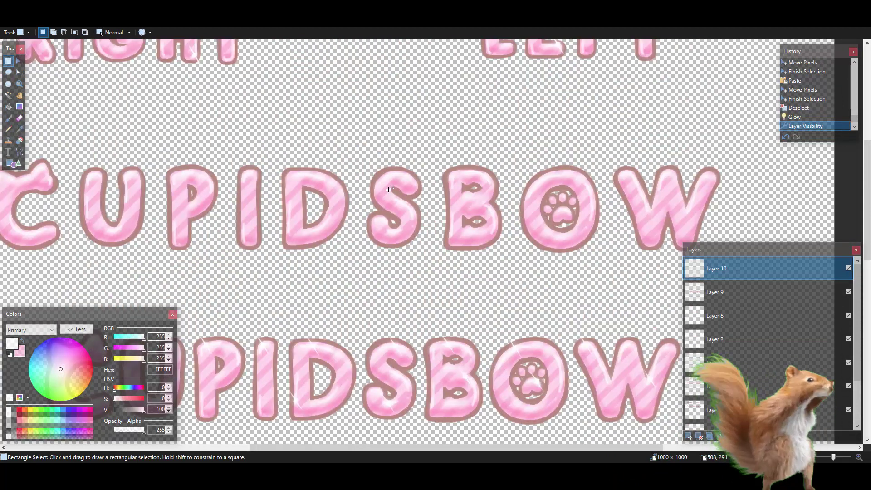
scroll(391, 189, "down", 6)
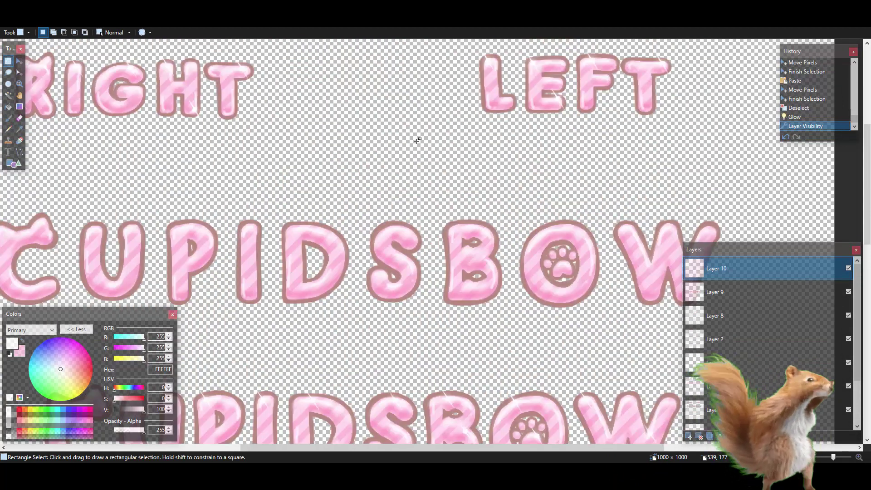
scroll(417, 141, "up", 4)
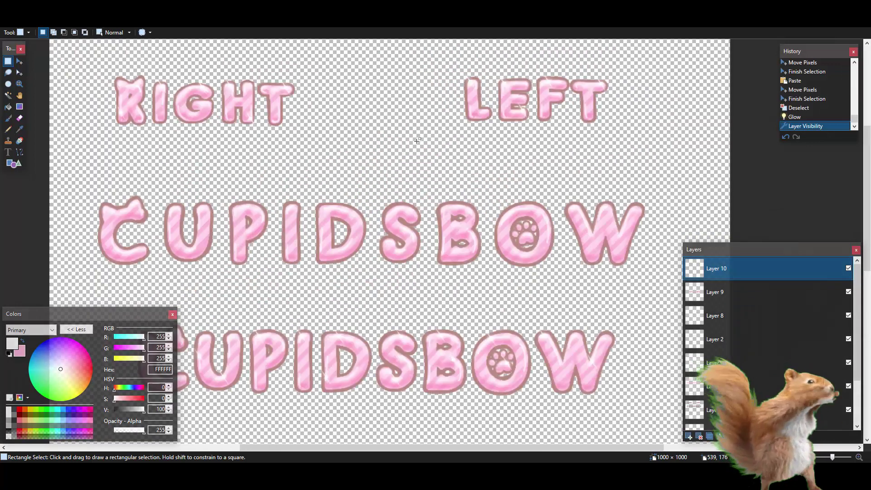
scroll(471, 163, "up", 4)
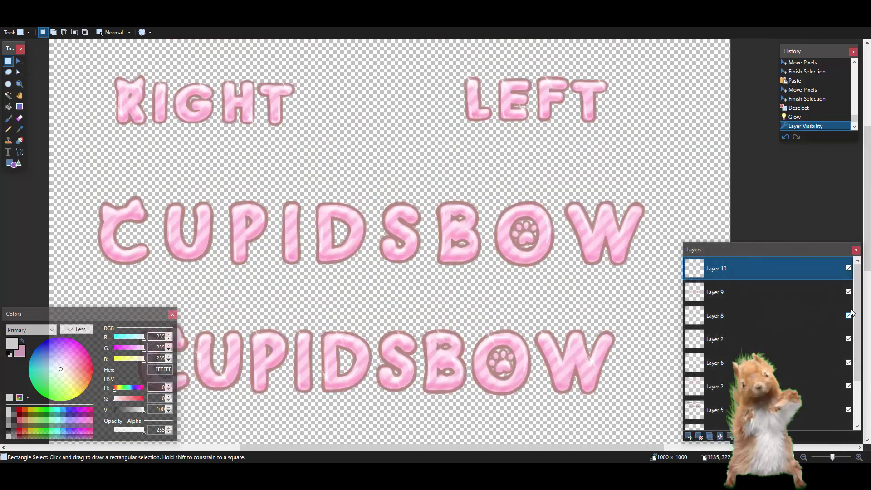
scroll(856, 343, "down", 1)
scroll(853, 359, "up", 1)
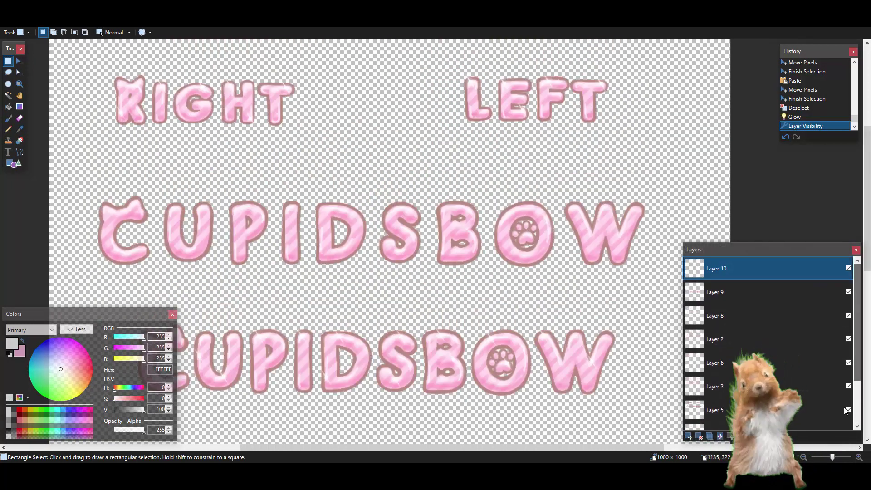
- Toggle Layer 6 off and on to check its effect on the pink lettering, and review its layer properties
left_click(848, 363)
left_click(849, 363)
left_click(848, 363)
left_click(848, 363)
scroll(581, 260, "up", 2)
scroll(581, 260, "up", 5)
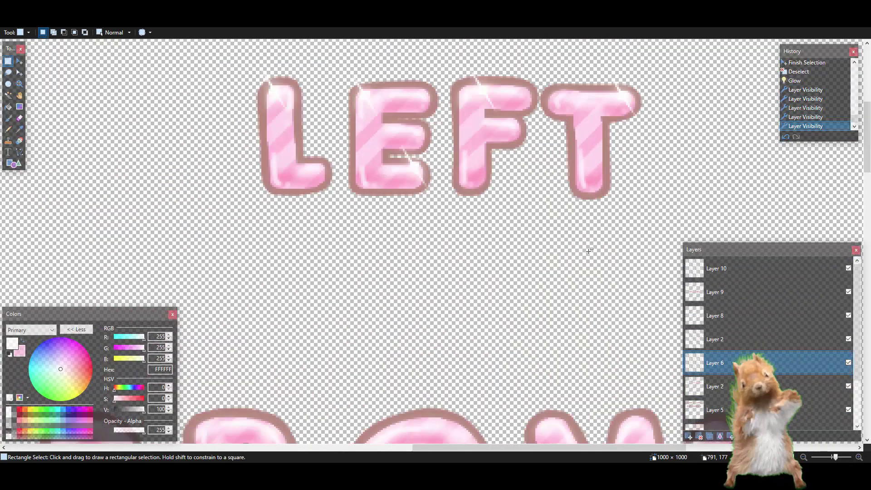
key("F4")
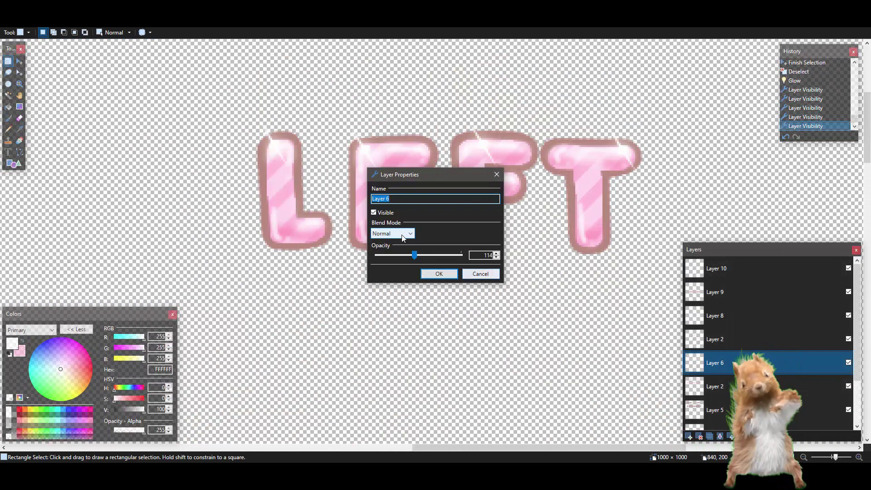
scroll(557, 283, "down", 3)
scroll(557, 283, "down", 2)
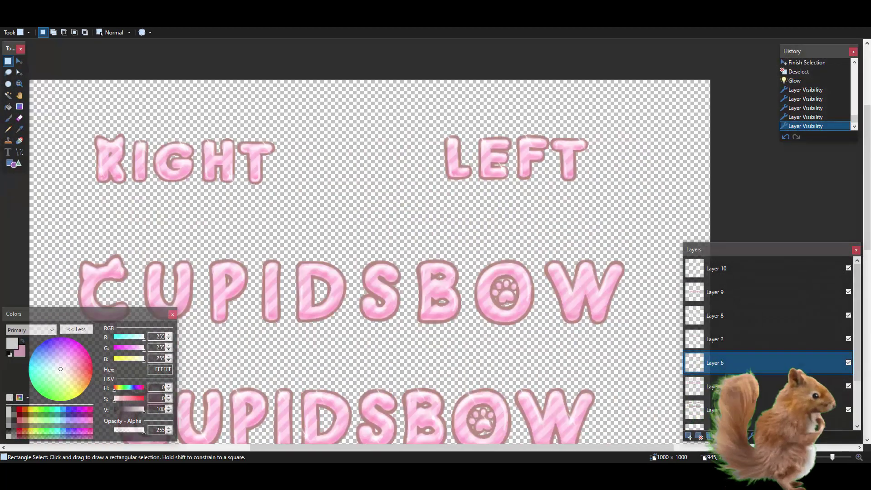
- Toggle the visibility of Layer 8 and the Layer 2 below it to compare their shading on the lettering
left_click(849, 315)
left_click(849, 316)
left_click(849, 316)
left_click(849, 315)
left_click(840, 318)
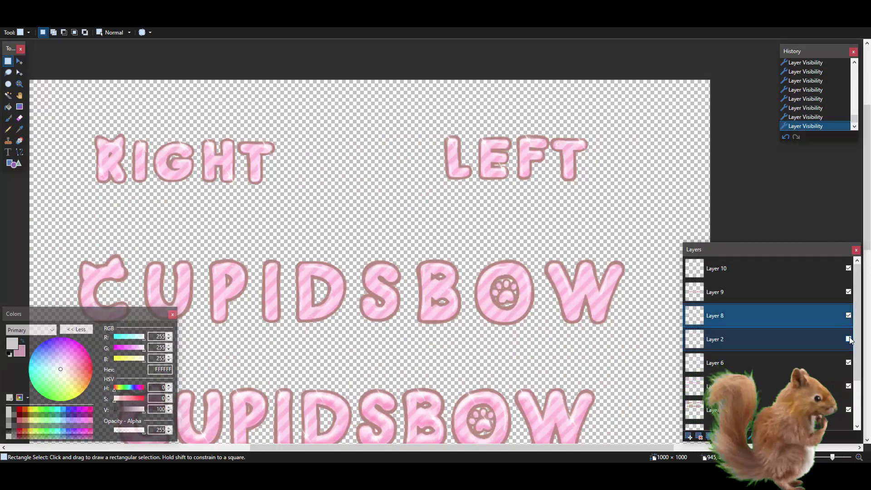
left_click(840, 339)
- Examine the shading, highlights and sparkles on the pink lettering with all its upper layers shown
scroll(524, 233, "up", 1)
scroll(524, 232, "up", 1, "ctrl")
scroll(524, 232, "up", 2, "ctrl")
scroll(525, 233, "down", 4, "ctrl")
scroll(524, 233, "down", 1, "ctrl")
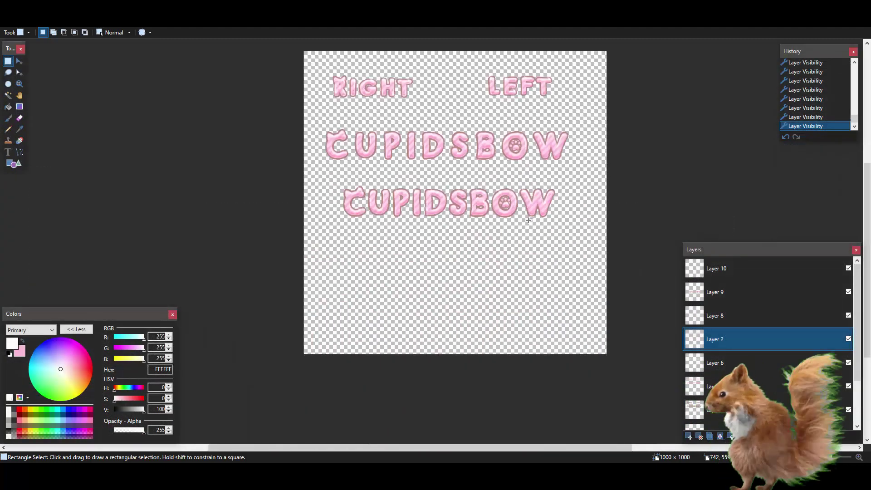
scroll(537, 218, "up", 3, "ctrl")
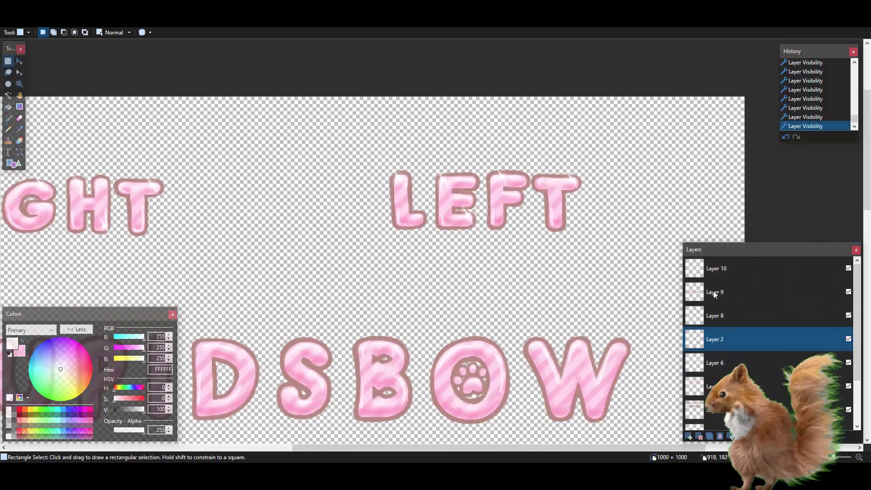
scroll(475, 207, "down", 3)
scroll(475, 208, "up", 2)
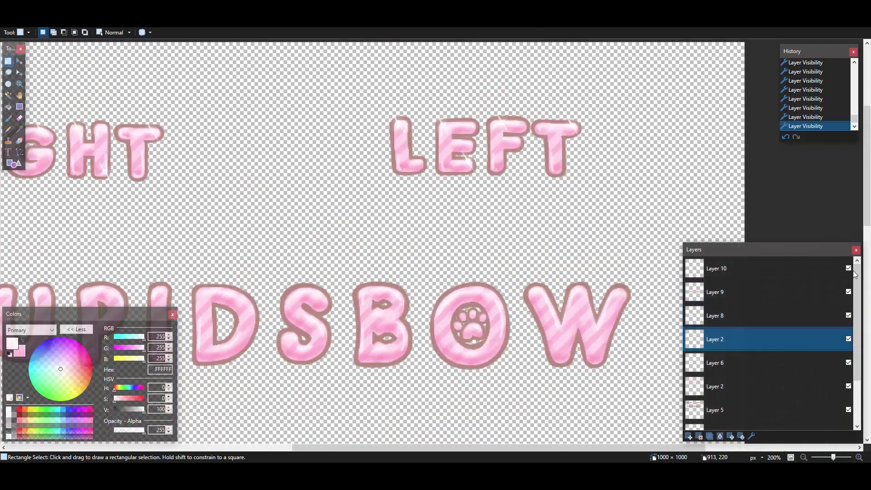
- Flatten the pink lettering image into a single layer and switch to the decorated template image
left_click(804, 272)
scroll(374, 125, "down", 2)
scroll(374, 125, "down", 2)
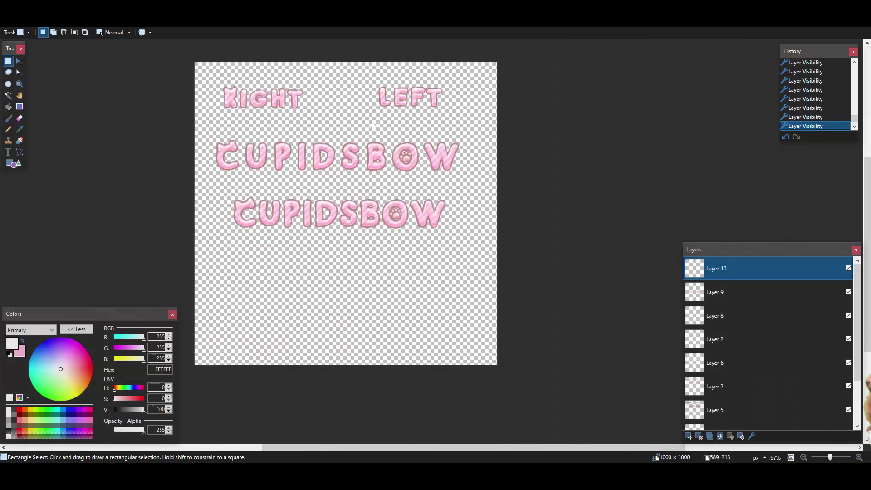
scroll(245, 145, "up", 1)
left_click(80, 119)
scroll(271, 146, "up", 4)
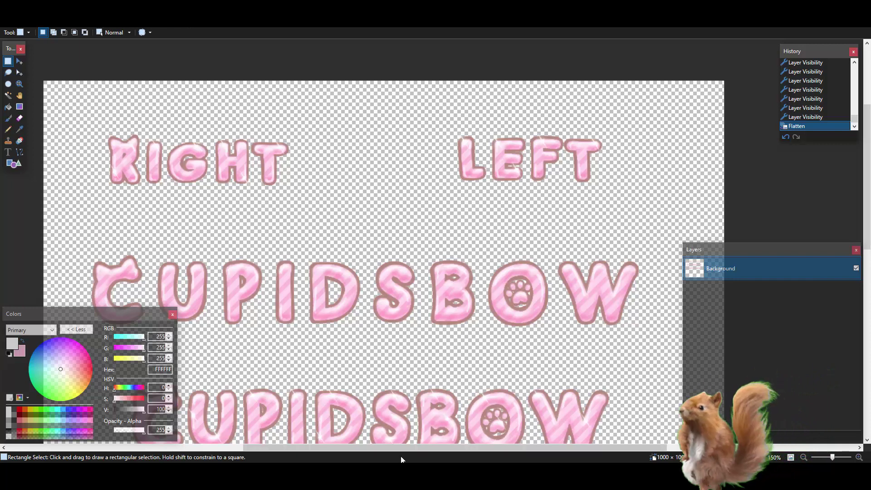
key("alt+Tab")
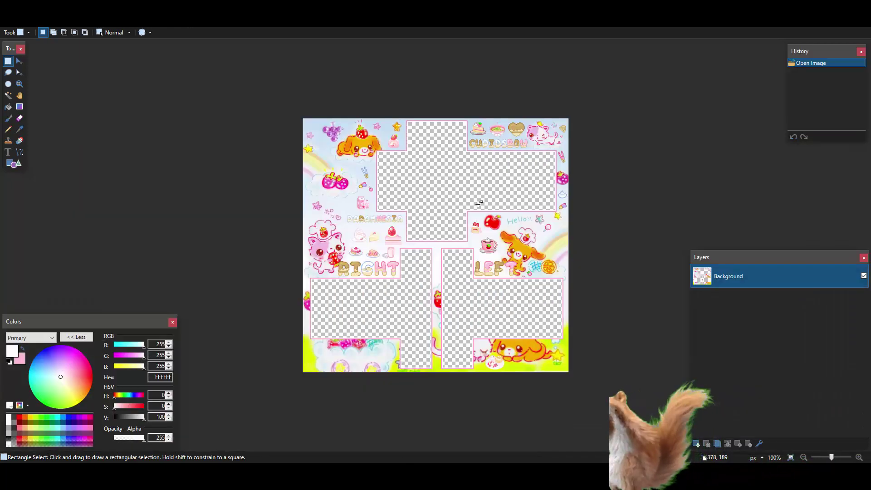
- Examine the RIGHT and LEFT lettering, characters and dessert decorations around the lower sections of the decorated reference template
scroll(478, 203, "up", 1, "ctrl")
scroll(486, 213, "down", 3)
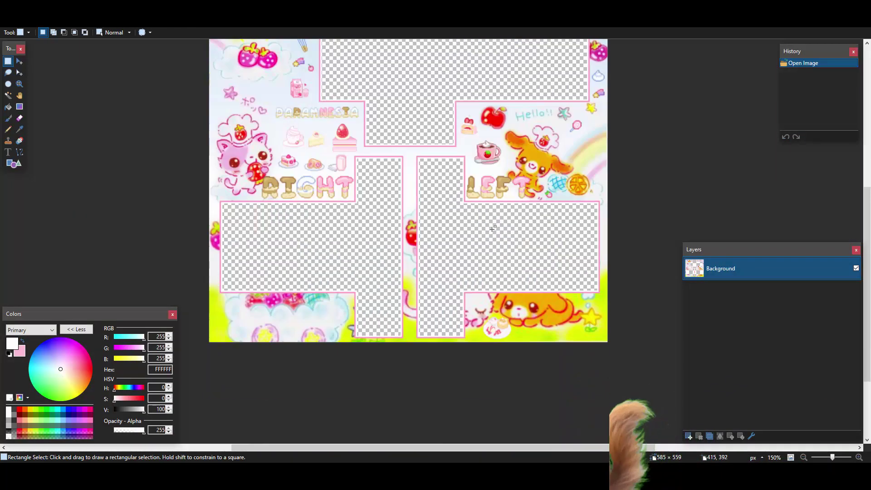
scroll(493, 228, "up", 1, "ctrl")
scroll(436, 208, "up", 1)
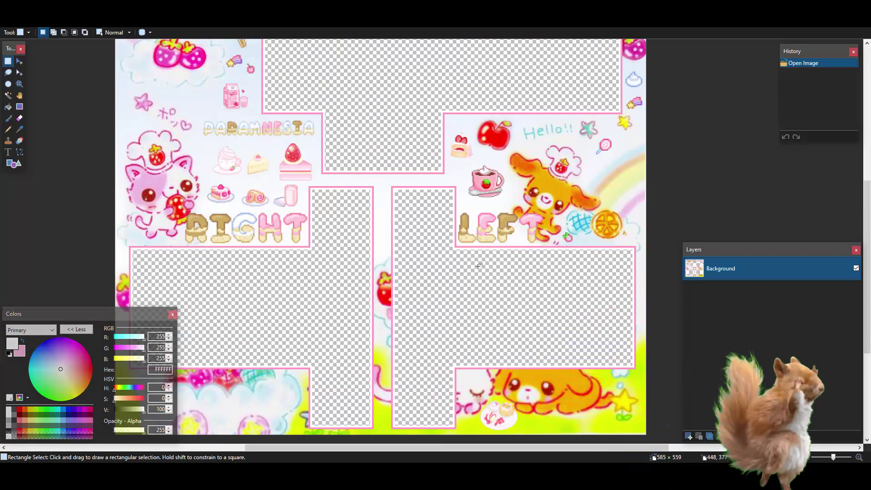
scroll(153, 195, "down", 3)
scroll(153, 195, "up", 1, "ctrl")
scroll(252, 175, "up", 3)
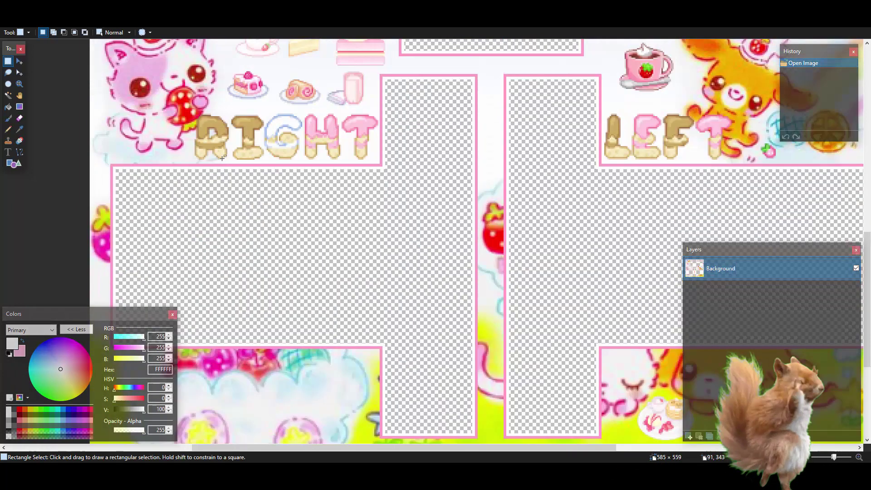
scroll(225, 184, "up", 1)
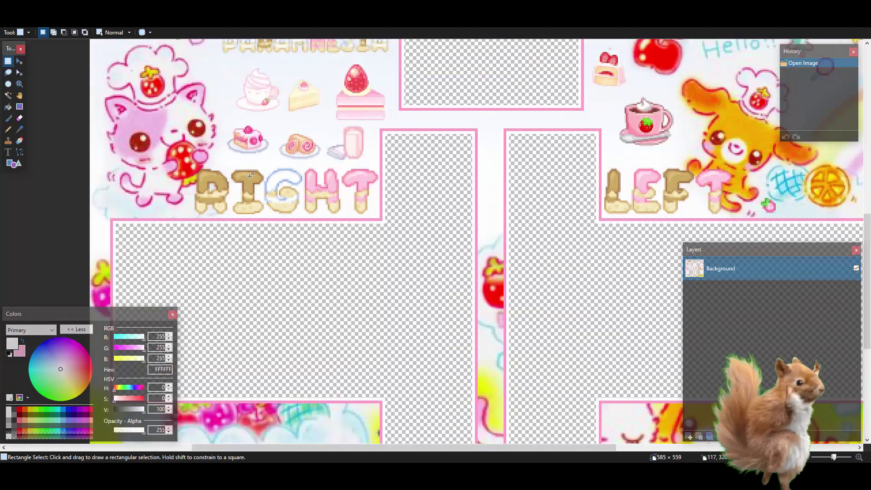
scroll(205, 207, "down", 2)
scroll(247, 243, "up", 1)
scroll(264, 272, "up", 2)
scroll(265, 211, "down", 2)
left_click_drag(475, 446, 590, 447)
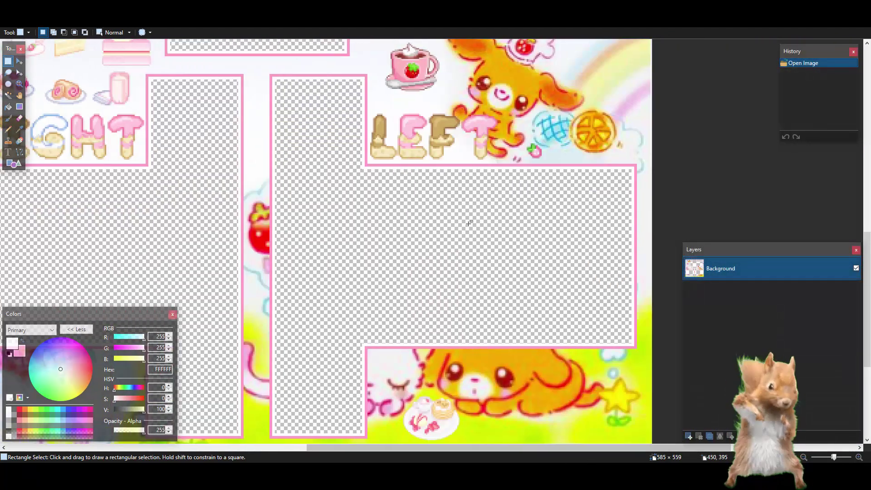
scroll(496, 338, "up", 1)
scroll(481, 291, "down", 4)
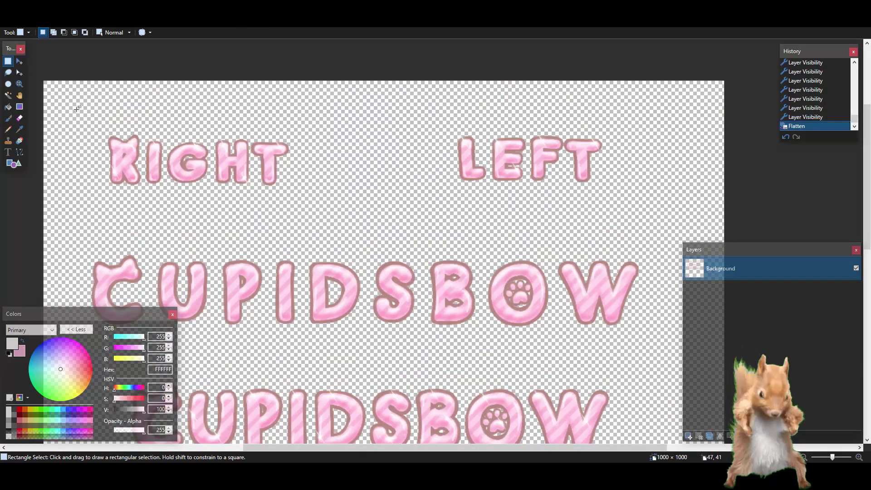
- Copy the pink RIGHT lettering onto a new template layer and shrink it to about 183 × 78 px above the lower-left section
left_click_drag(78, 109, 313, 213)
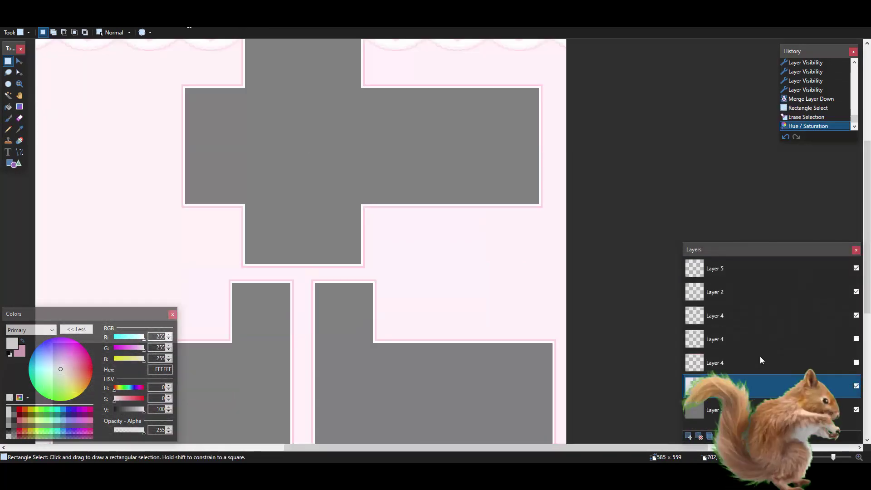
key("ctrl+shift+n")
key("ctrl+v")
left_click_drag(285, 172, 245, 331)
left_click_drag(461, 448, 371, 439)
left_click_drag(522, 350, 385, 336)
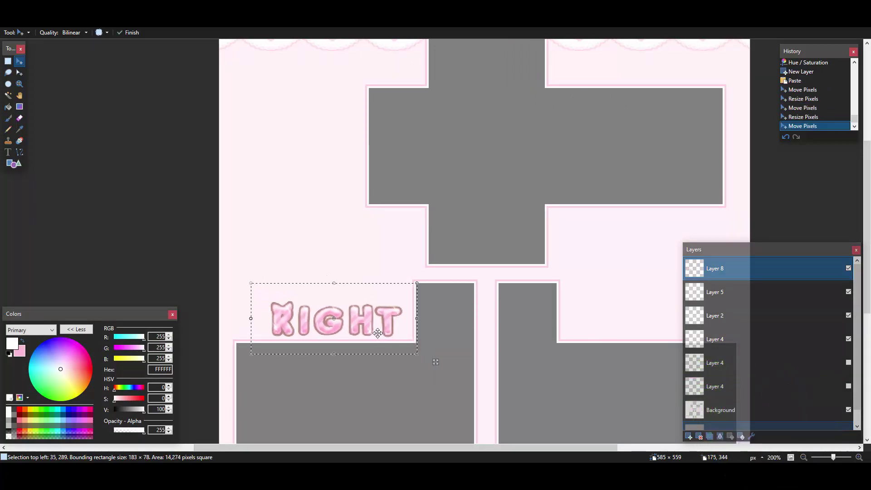
- Create a new 335 × 147 px image, paste the RIGHT lettering into it and resize the image to 182 × 80 px
key("alt+f")
key("n")
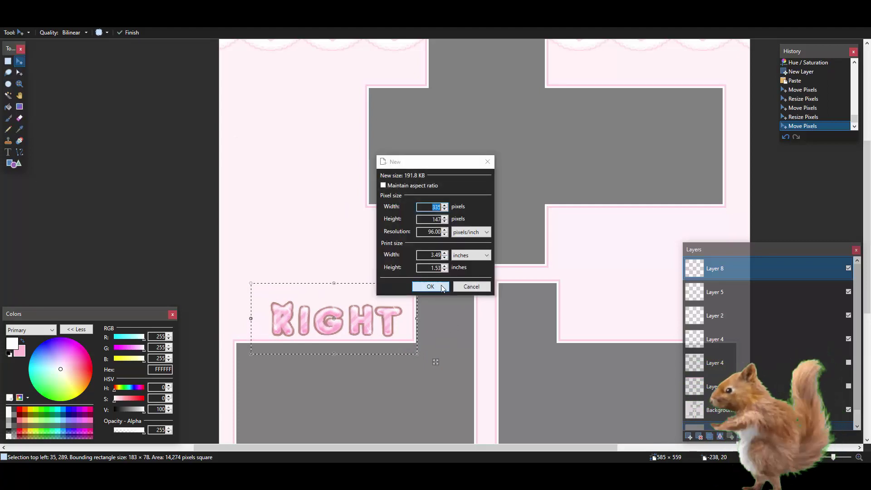
left_click(431, 287)
key("ctrl+v")
key("ctrl+plus")
key("alt+i")
key("r")
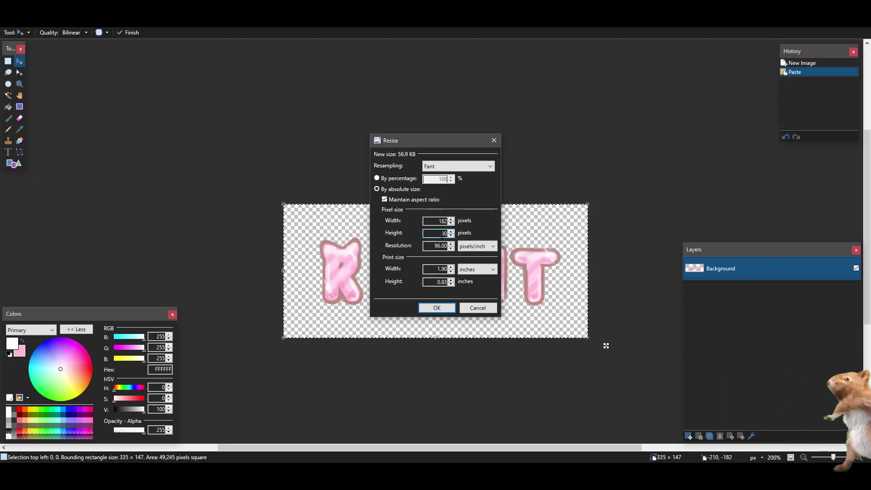
key("Return")
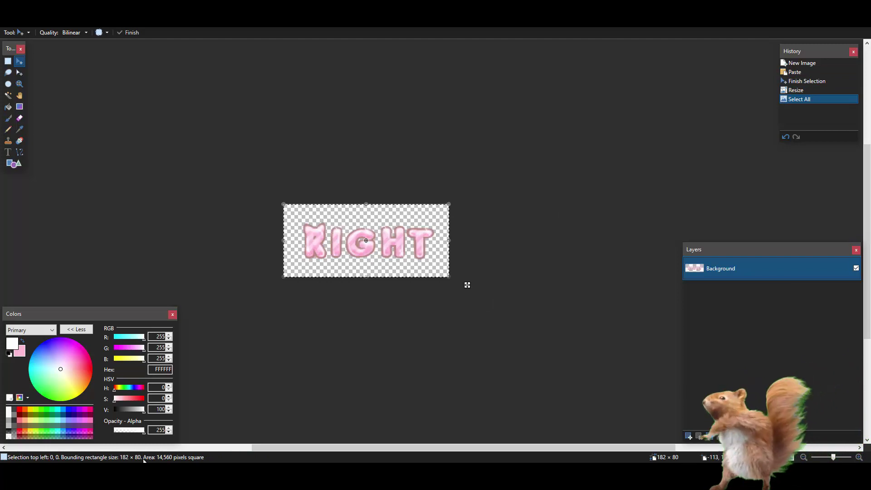
- Replace the scaled RIGHT lettering in the template with the 182 × 80 px version, placing it above the lower-left section
key("ctrl+Tab")
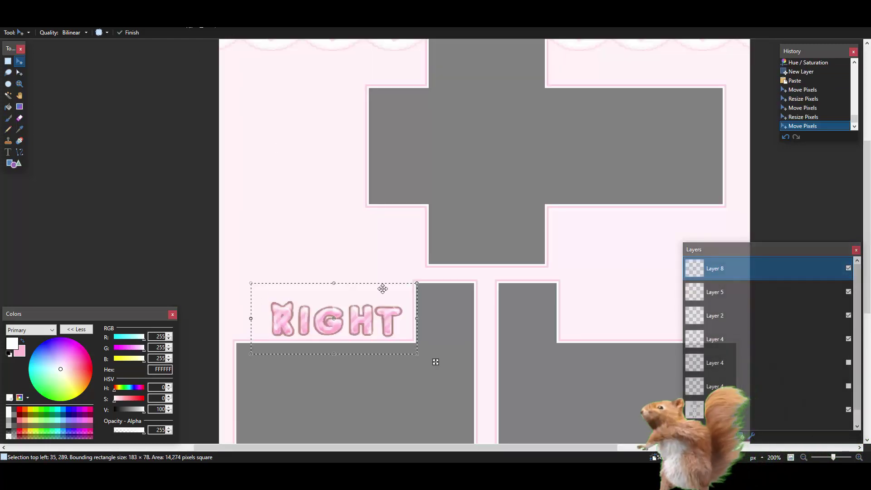
key("ctrl+v")
key("ctrl+z")
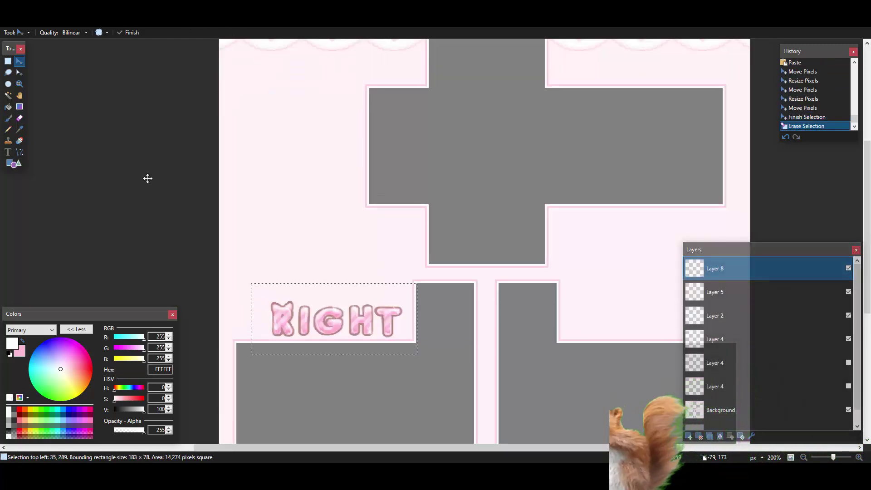
key("Delete")
key("ctrl+v")
left_click_drag(403, 120, 434, 357)
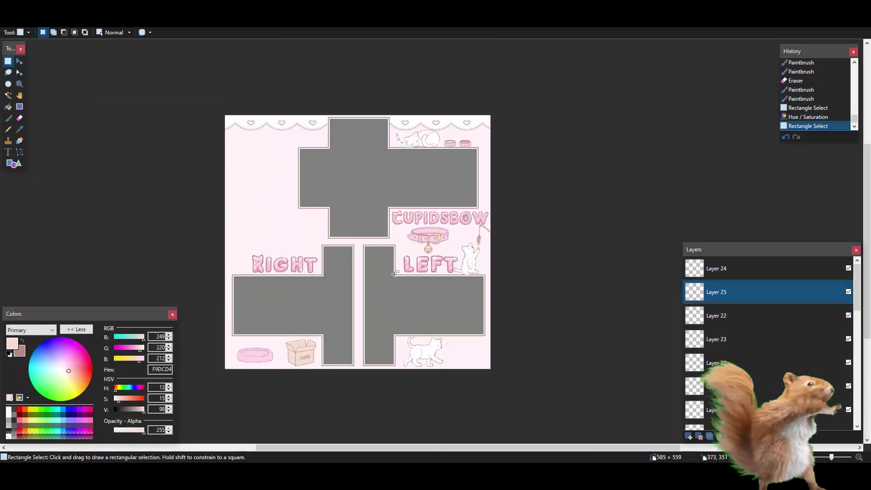
- Examine the overall arrangement of lace trim, lettering and cat-themed drawings on the pink template
scroll(395, 272, "up", 2)
scroll(395, 274, "up", 1)
scroll(395, 274, "down", 2)
scroll(366, 303, "up", 2)
scroll(457, 441, "down", 1)
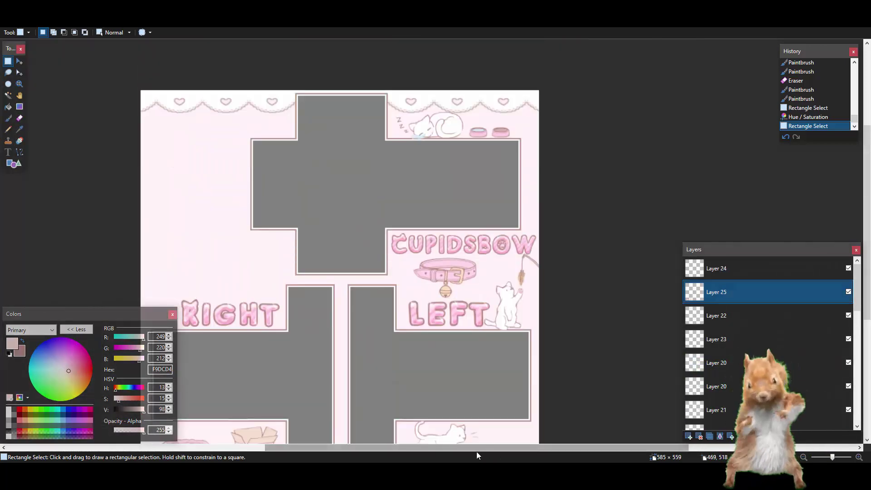
left_click_drag(461, 449, 423, 448)
scroll(427, 395, "down", 3)
scroll(422, 390, "up", 6)
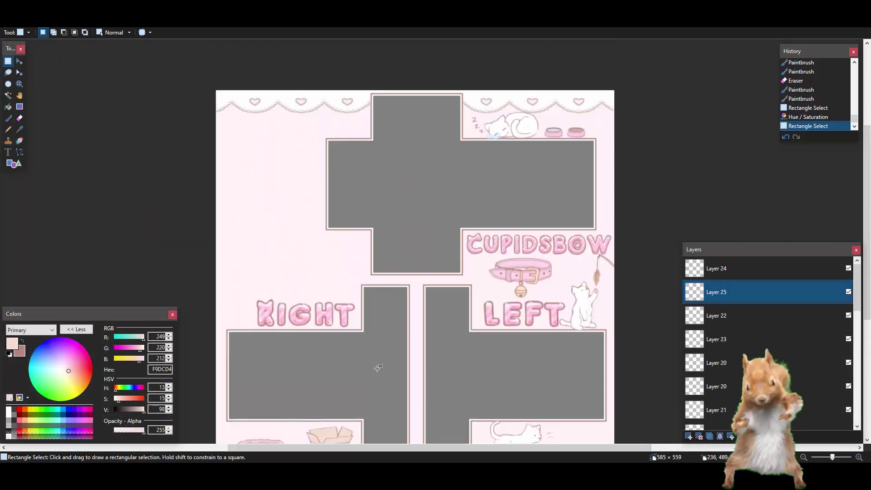
- Inspect the sleeping cat, bowls, collar, lettering and walking cat close up, and review the whole template layout
scroll(569, 153, "up", 4)
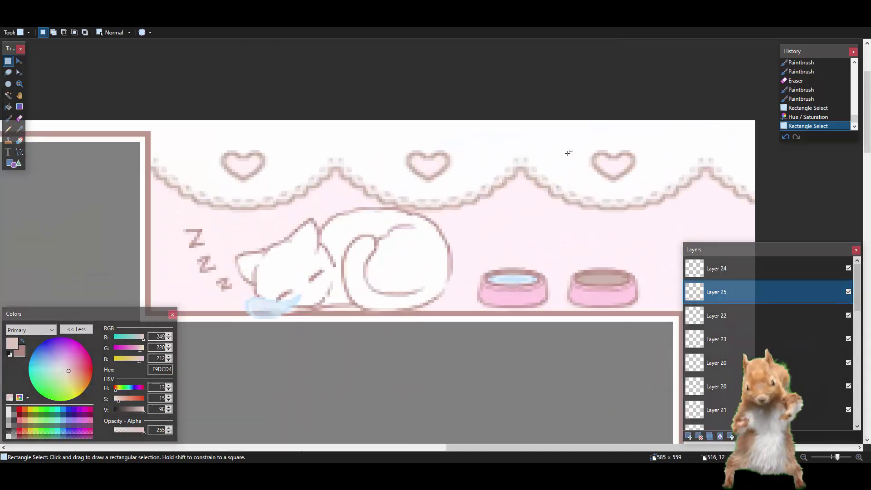
scroll(506, 207, "down", 3)
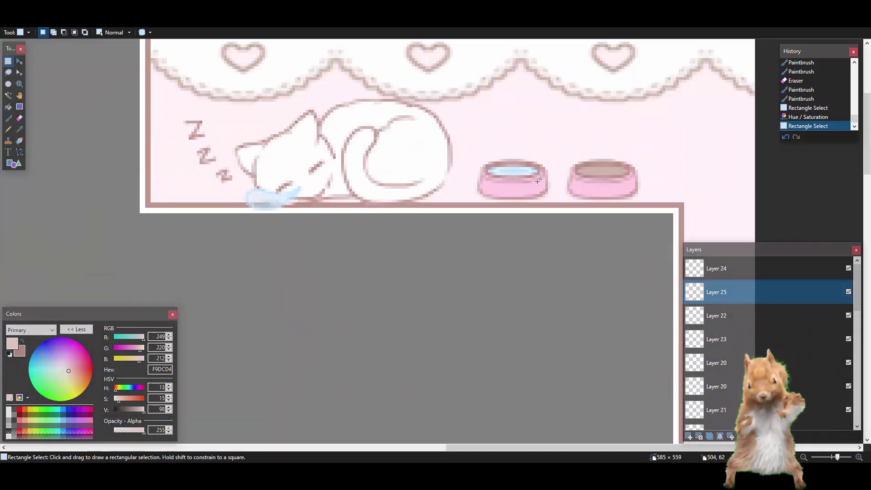
scroll(538, 181, "down", 2)
scroll(539, 181, "down", 10)
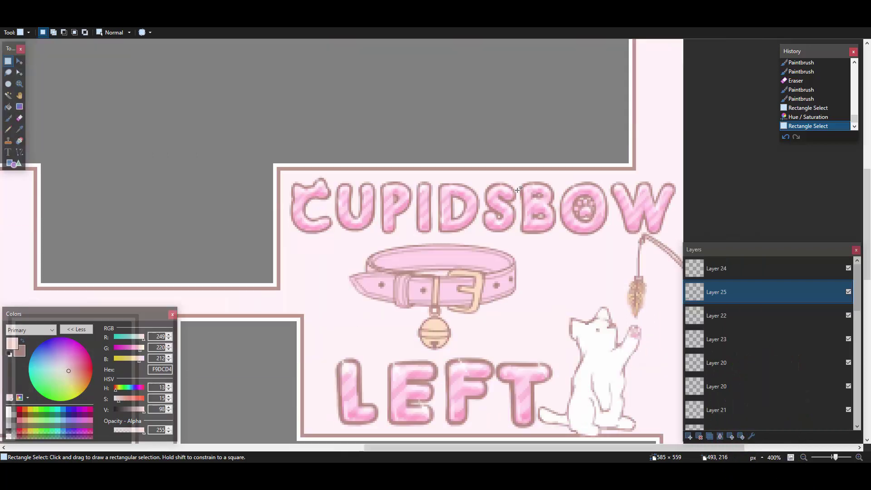
scroll(539, 274, "down", 8)
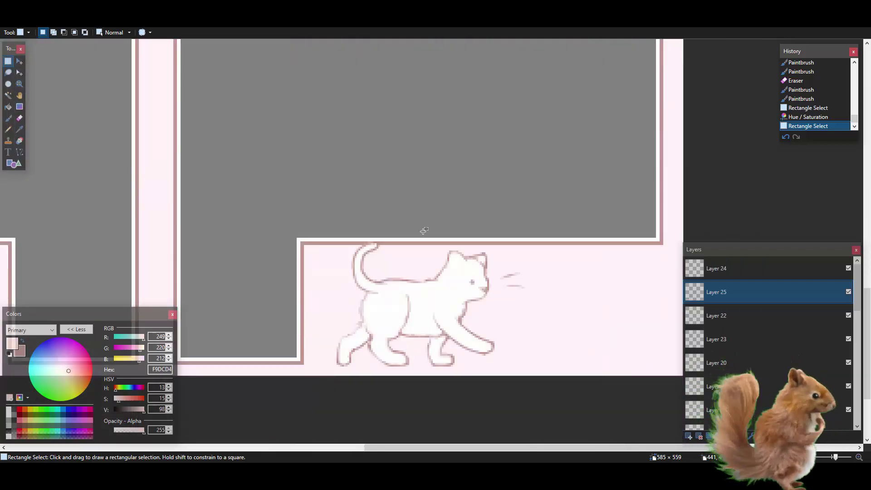
scroll(418, 228, "down", 3)
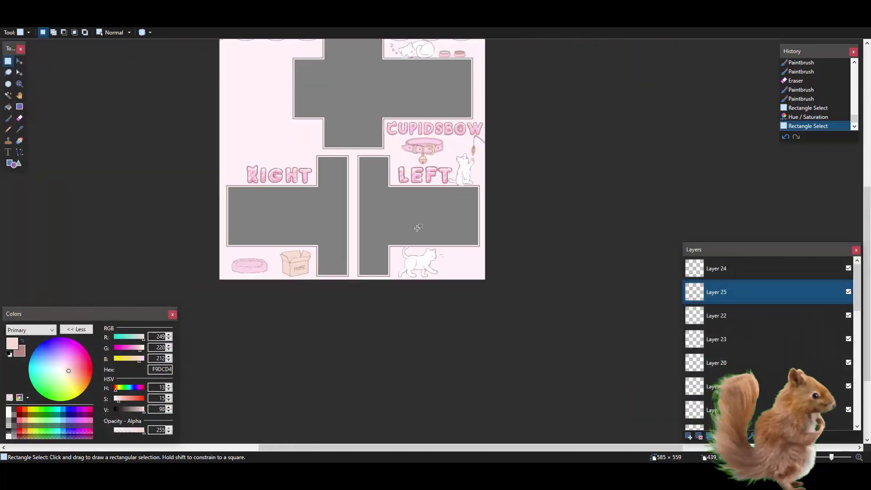
scroll(416, 227, "up", 4)
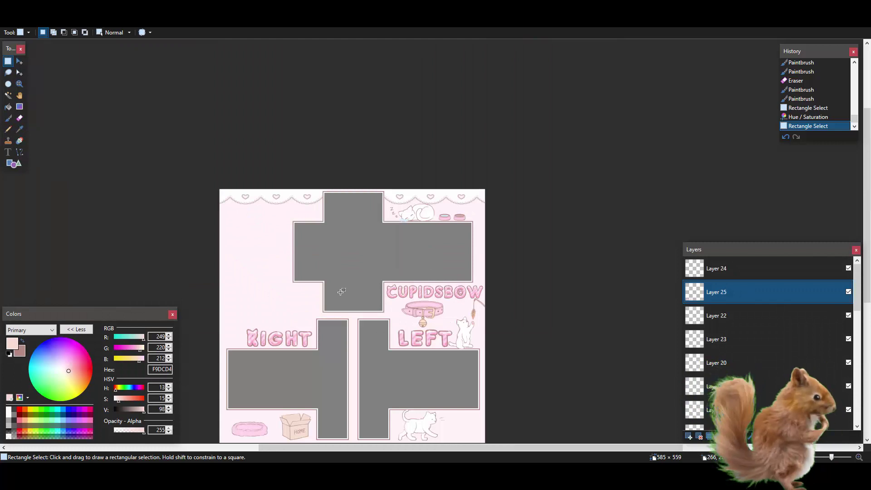
scroll(341, 292, "down", 4)
scroll(341, 292, "up", 3)
scroll(330, 299, "up", 1)
scroll(293, 297, "down", 4)
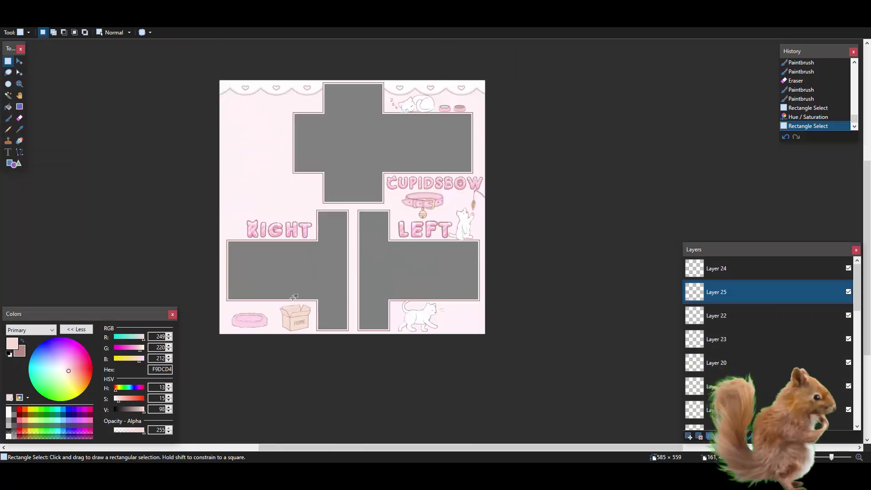
scroll(294, 298, "up", 2)
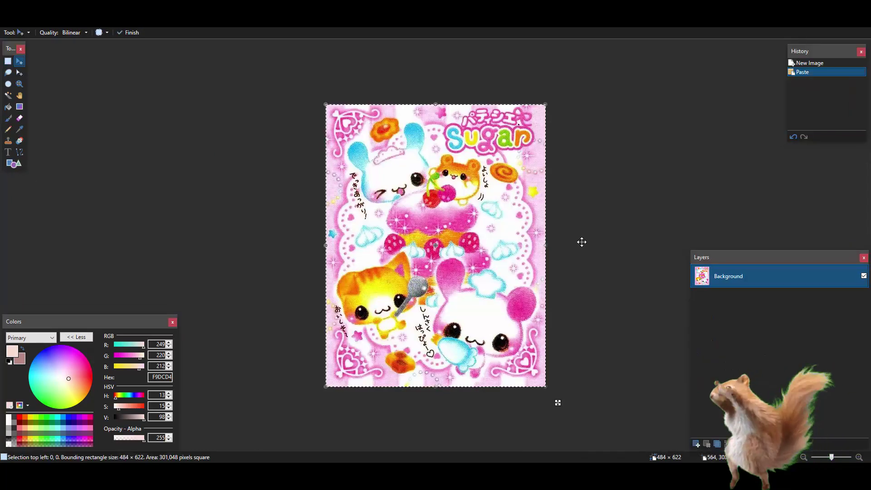
- Clear the selection on the Sugar picture and outline the orange bear with cherries using Lasso Select
key("ctrl+b")
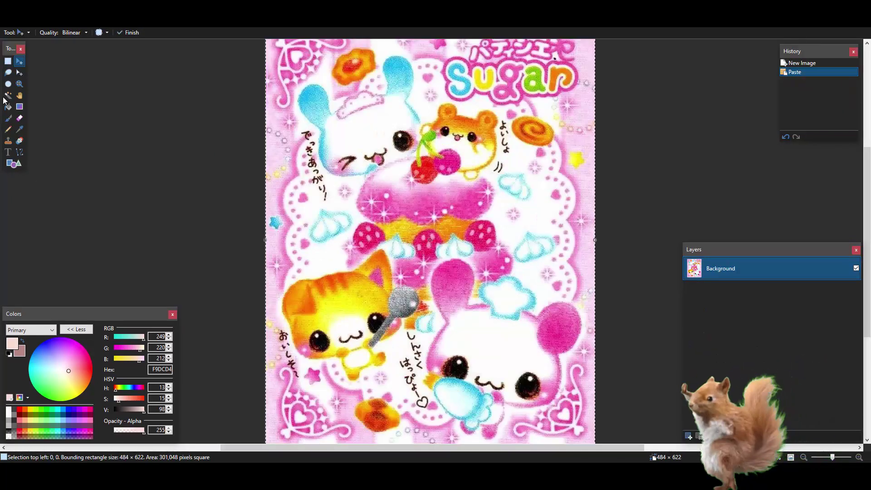
left_click(7, 61)
left_click(89, 104)
scroll(437, 139, "up", 2)
scroll(458, 150, "up", 3)
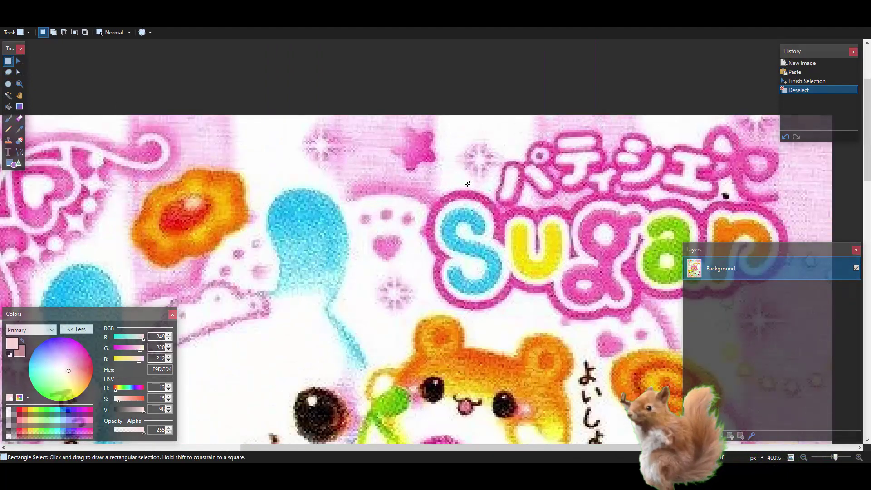
scroll(467, 184, "down", 3)
key("s")
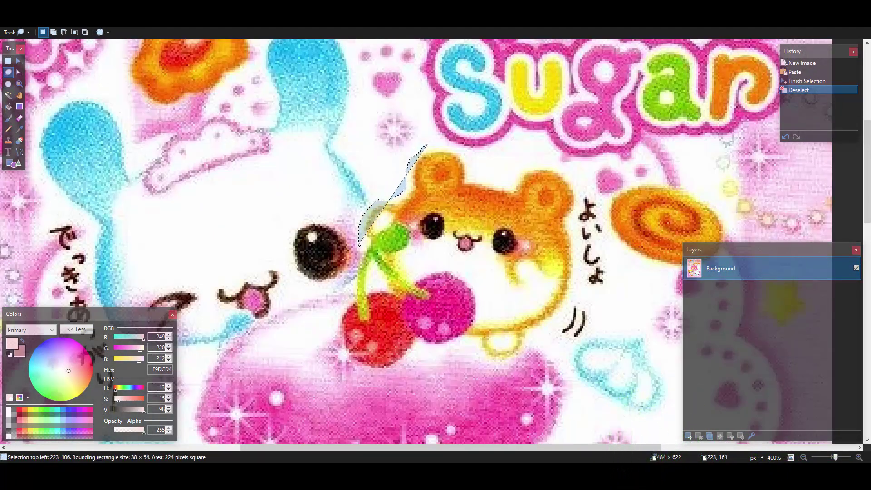
mouse_move(360, 248)
left_mouse_down()
mouse_move(333, 330)
mouse_move(355, 373)
mouse_move(389, 379)
mouse_move(427, 350)
mouse_move(475, 349)
mouse_move(485, 371)
mouse_move(525, 370)
mouse_move(591, 287)
mouse_move(600, 235)
mouse_move(589, 180)
mouse_move(557, 163)
mouse_move(467, 148)
left_mouse_up()
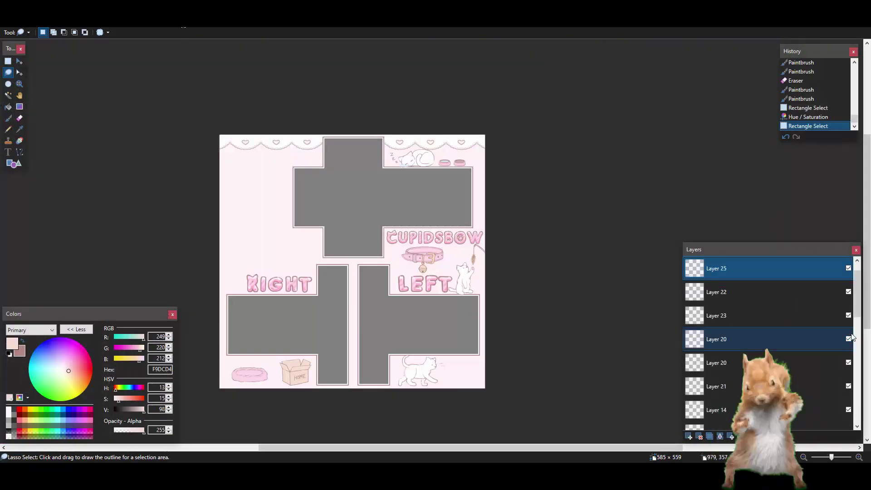
- Return to the pink template and toggle the visibility of the topmost layer, Layer 24
left_click_drag(768, 339, 848, 274)
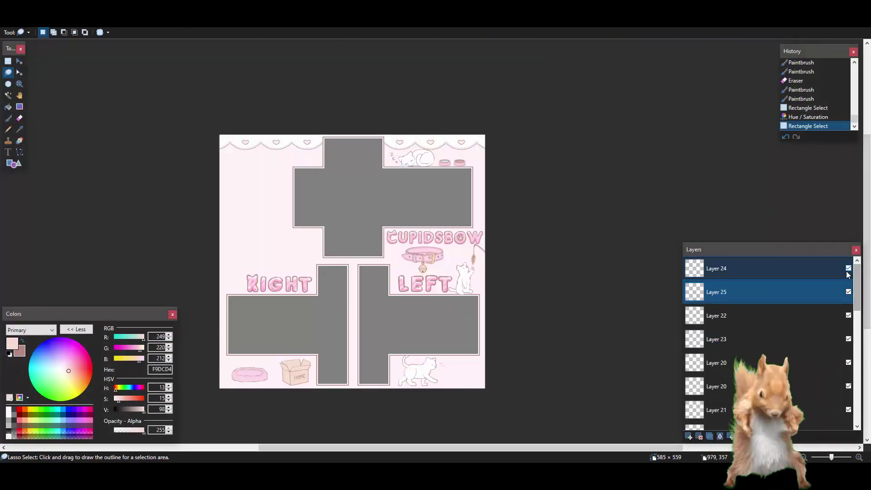
left_click(848, 268)
left_click(845, 272)
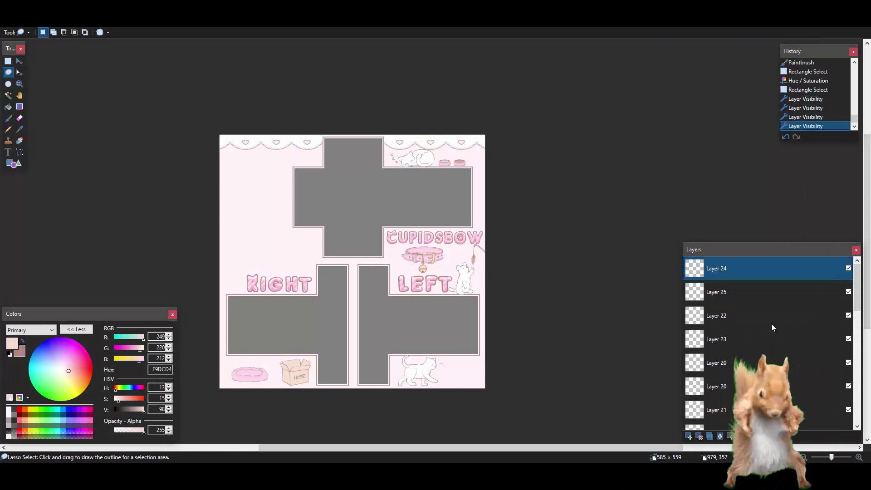
- Paste the bear onto a new layer above Layer 24 and scale it to about 100 × 92 px above the RIGHT lettering
left_click(689, 437)
key("ctrl+v")
left_click_drag(360, 198, 285, 220)
scroll(284, 220, "up", 3)
scroll(284, 221, "down", 1)
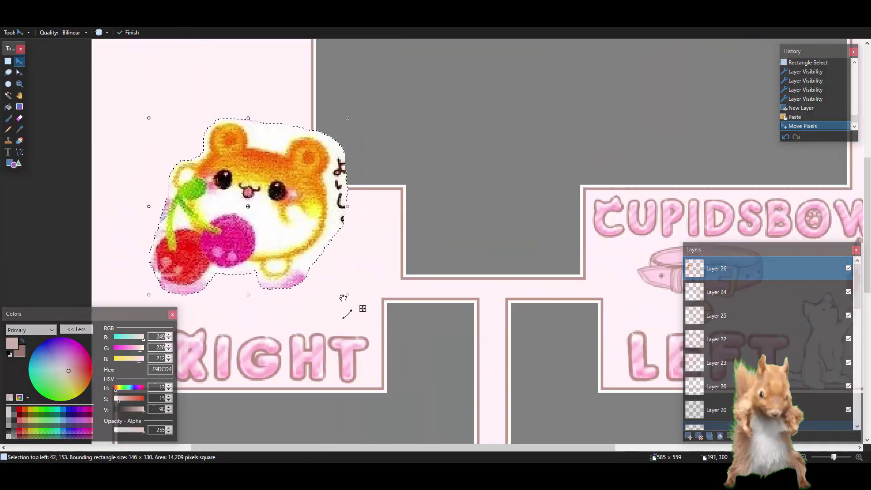
left_click_drag(346, 295, 272, 233)
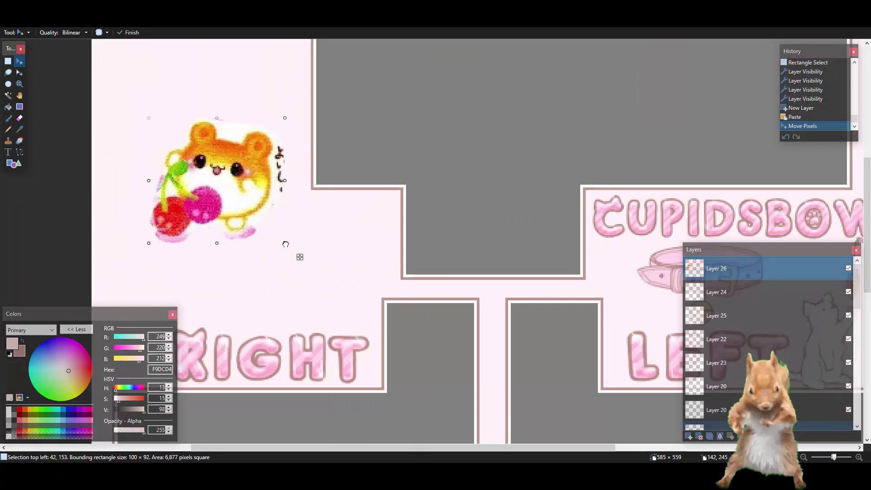
- Clear the bear's selection, set the Eraser to width 15 and 0% hardness, and erase the Japanese lettering and white fringe above and beside it
left_click(7, 62)
scroll(2, 135, "up", 3)
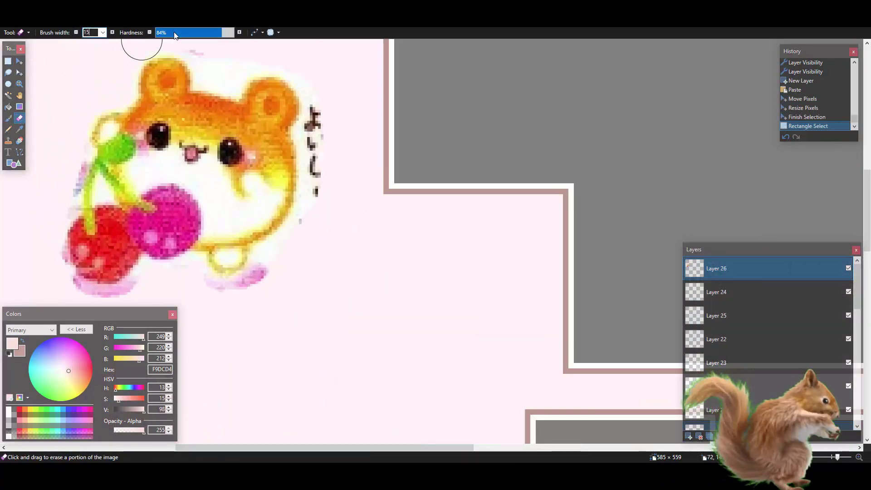
left_click_drag(457, 450, 420, 450)
scroll(401, 293, "up", 1)
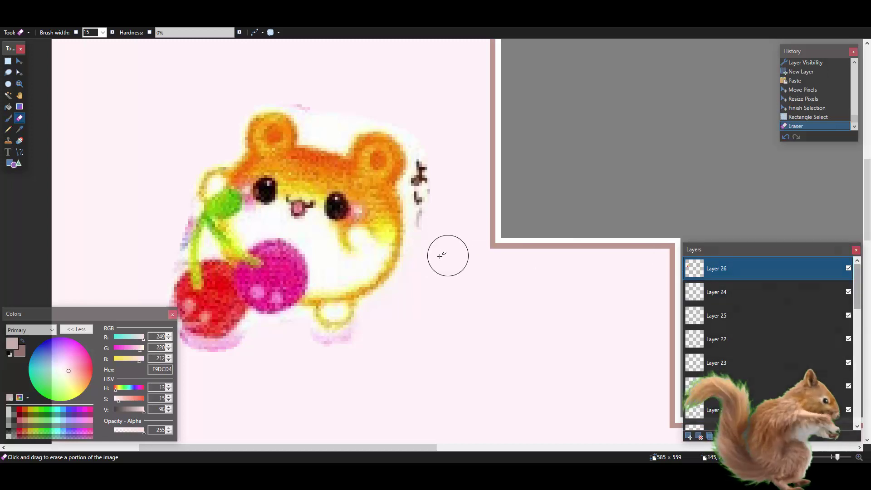
left_click_drag(420, 199, 427, 240)
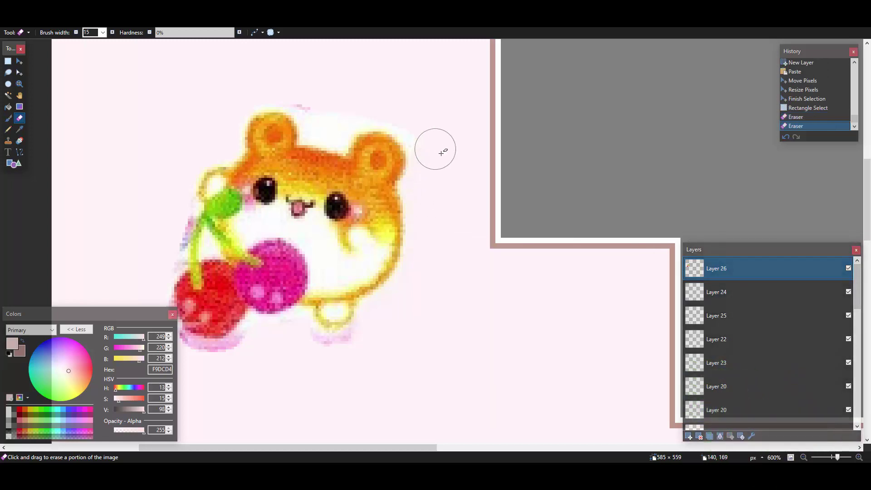
scroll(440, 153, "up", 3)
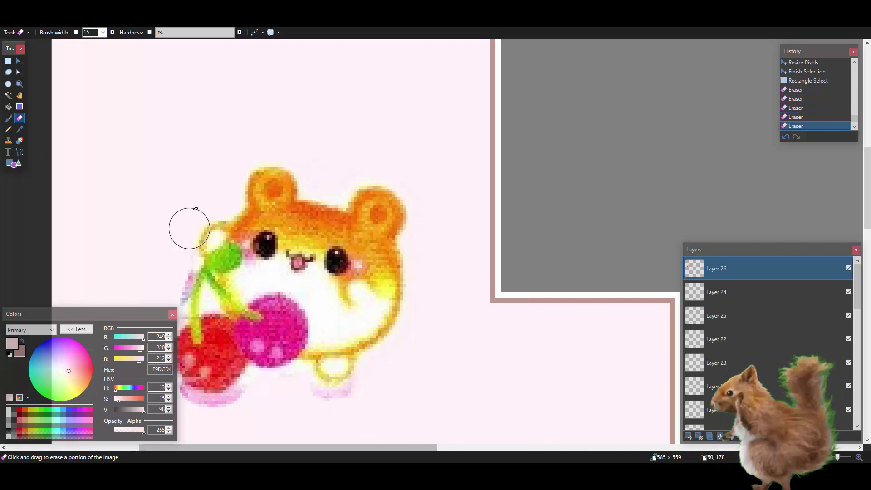
- Erase the leftover fringe and pink shadows around the bear's cherries and feet with the soft Eraser
scroll(189, 228, "down", 3)
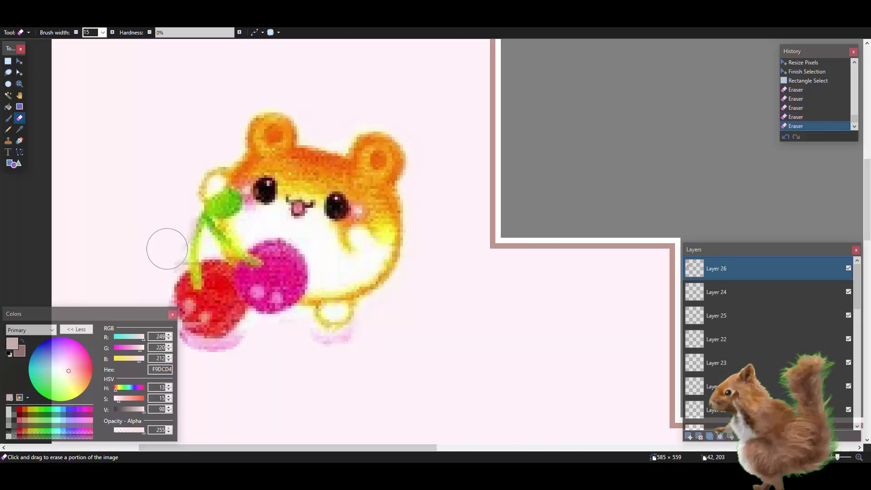
scroll(172, 220, "down", 3)
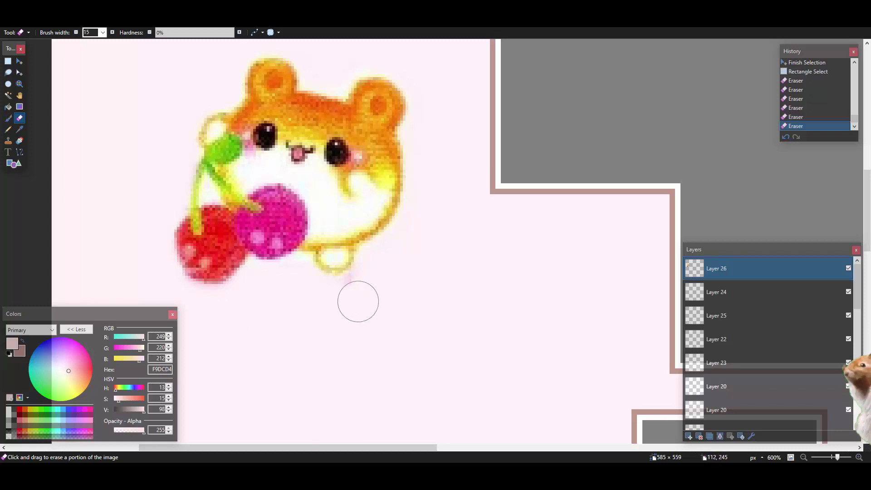
scroll(475, 236, "down", 8)
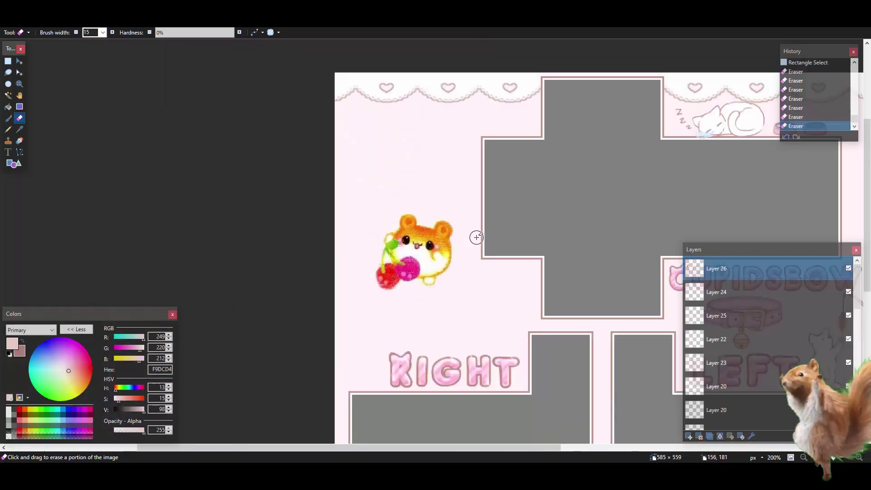
scroll(476, 237, "up", 6)
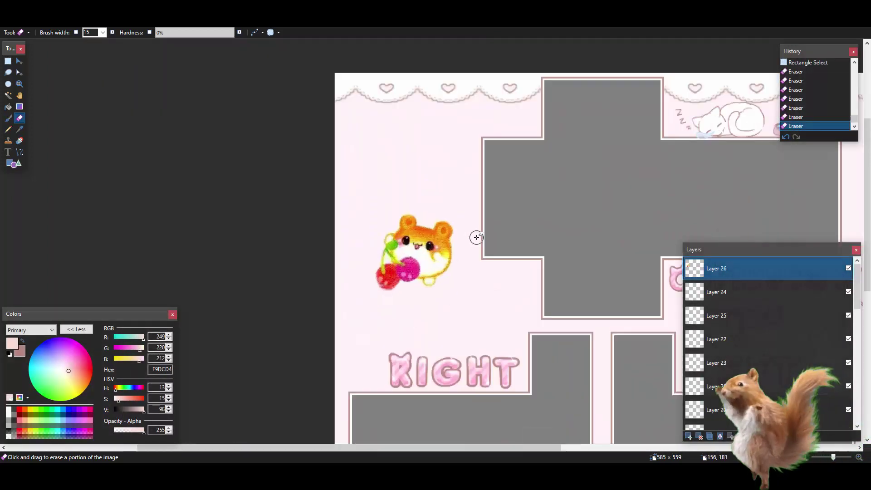
scroll(464, 242, "down", 2)
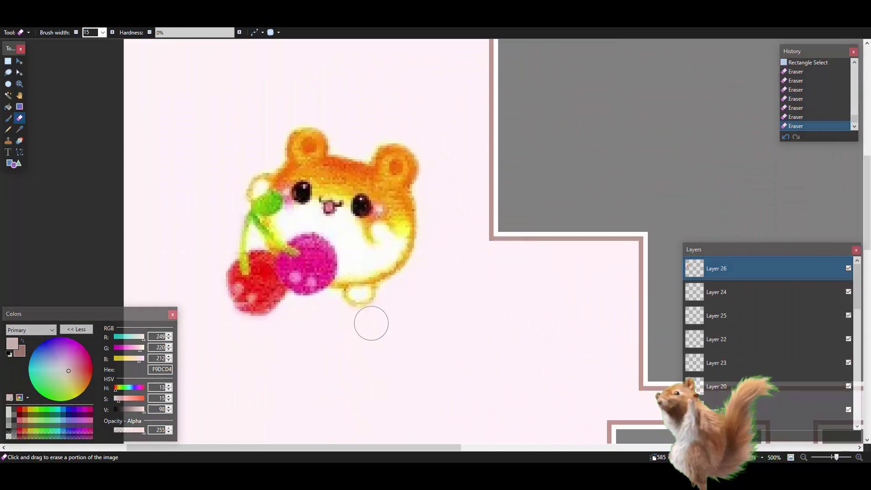
scroll(437, 299, "down", 4)
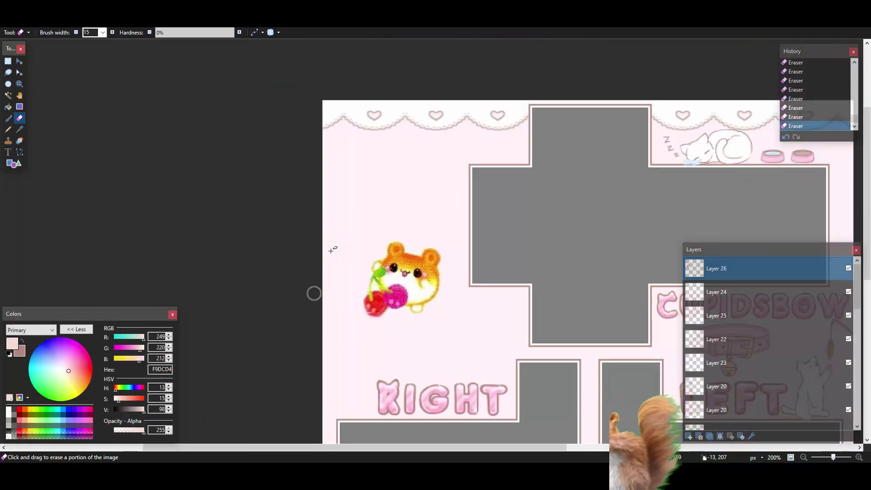
- Delete the bear's layer, then paste the whole Sugar picture onto a new layer directly above Background, keeping the canvas size
left_click(700, 437)
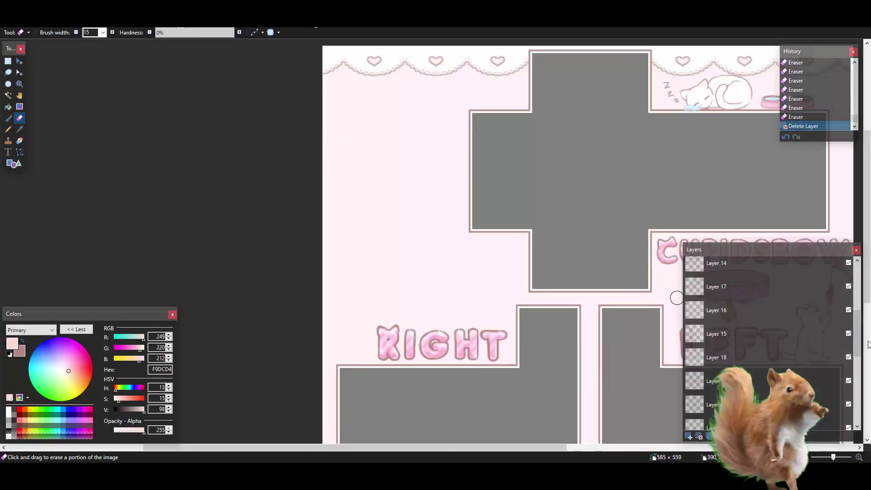
left_click(688, 436)
scroll(595, 331, "down", 3)
key("ctrl+v")
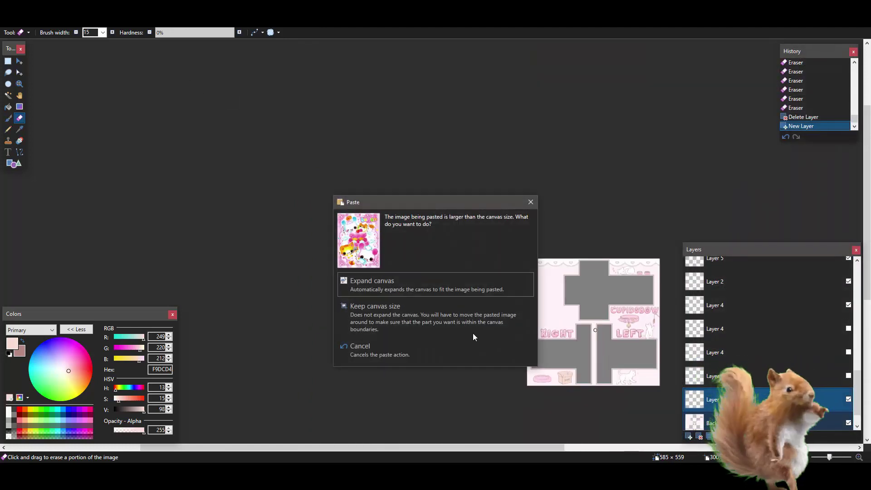
left_click(431, 326)
- Stretch the pasted Sugar picture beyond the canvas edges so it fills the template background, and clear the selection
left_click_drag(641, 405, 671, 403)
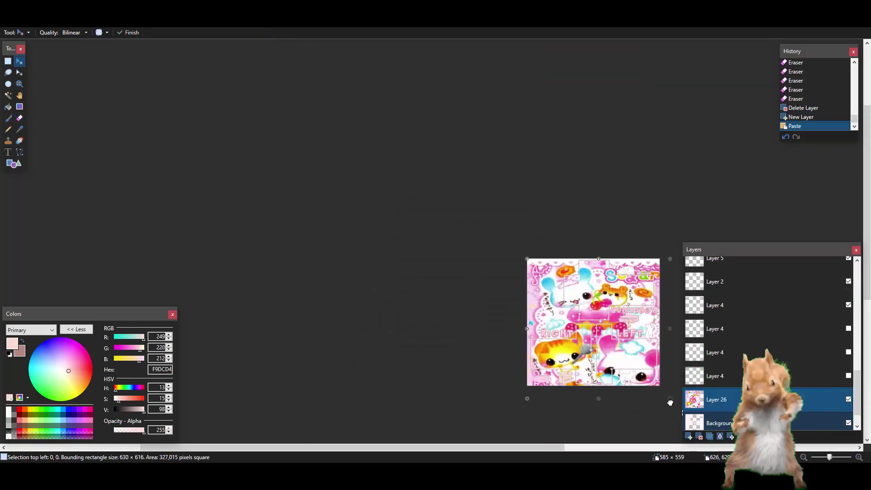
left_click_drag(598, 260, 599, 226)
left_click(9, 61)
key("ctrl+d")
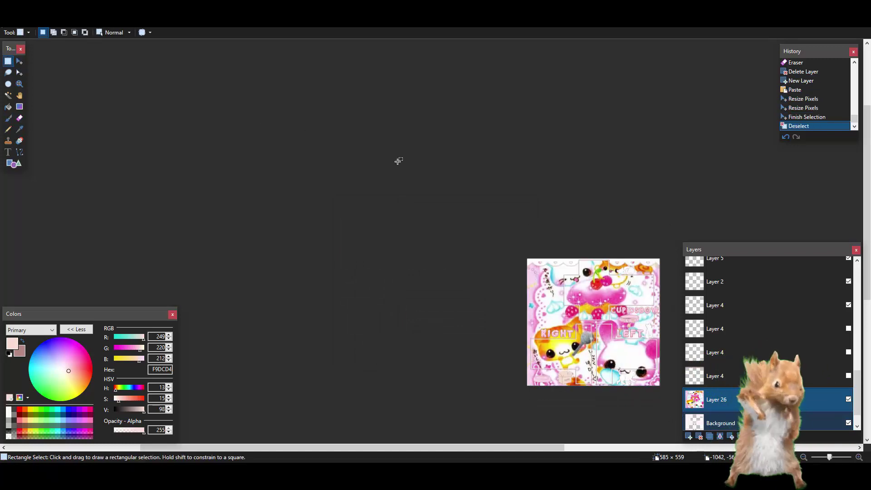
- On the Background layer, select the torso shape and both sleeve shapes using the Magic Wand in Add (union) mode
scroll(714, 181, "up", 5, "ctrl")
scroll(703, 191, "up", 3)
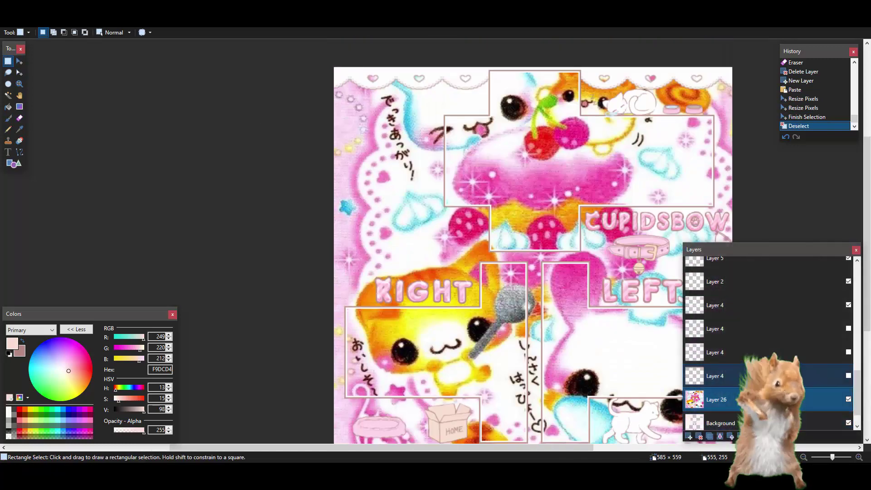
left_click(710, 422)
left_click(8, 95)
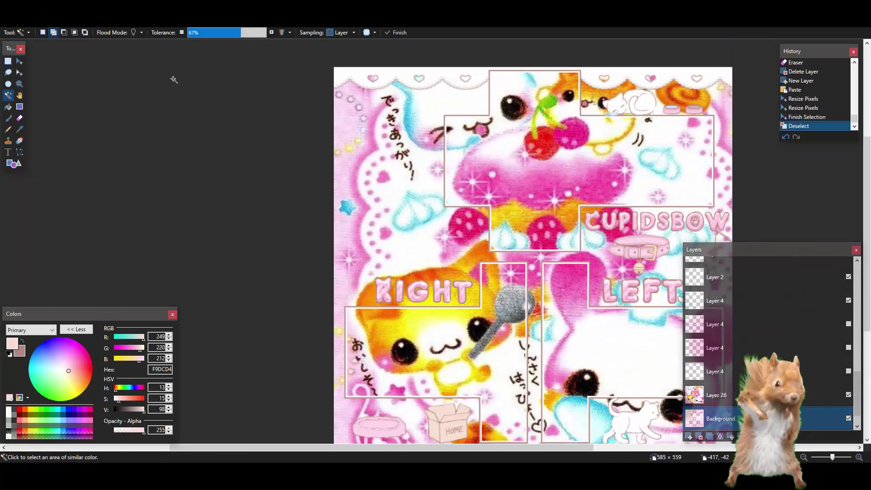
left_click(517, 153)
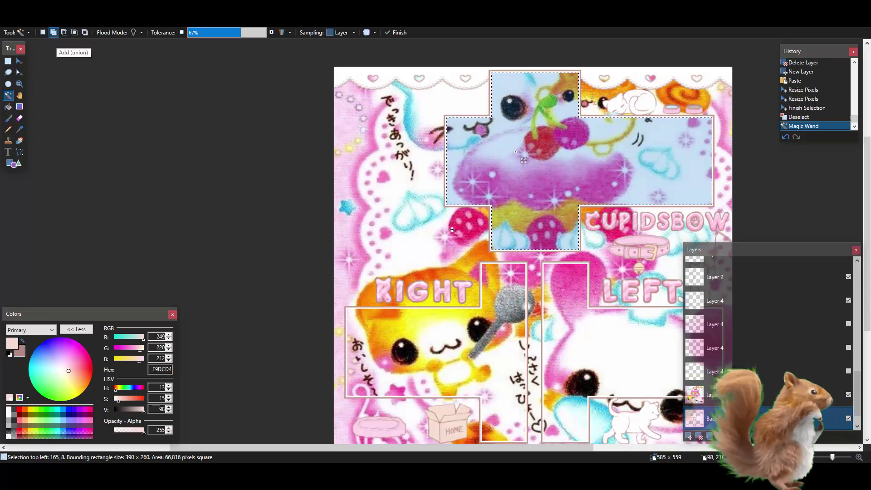
scroll(504, 218, "down", 2)
left_click(502, 280)
left_click(625, 297)
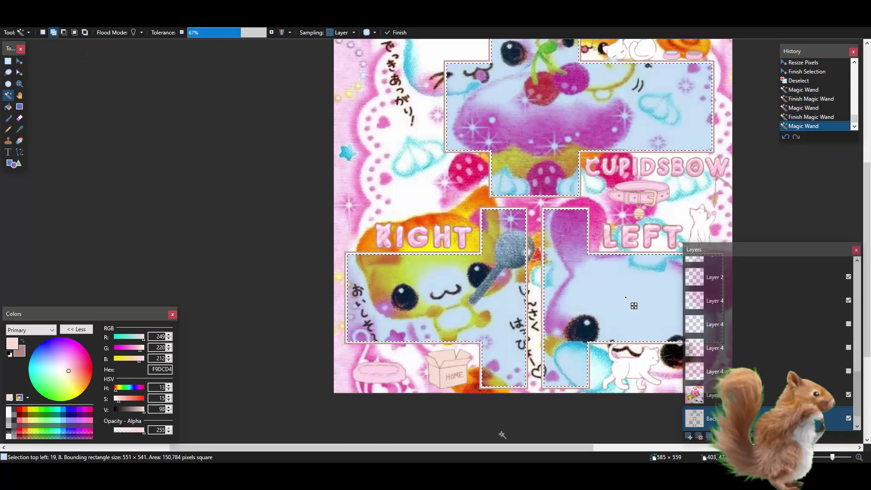
- Erase the Sugar picture inside the three selected sections on Layer 26
left_click_drag(499, 448, 570, 448)
left_click(774, 401)
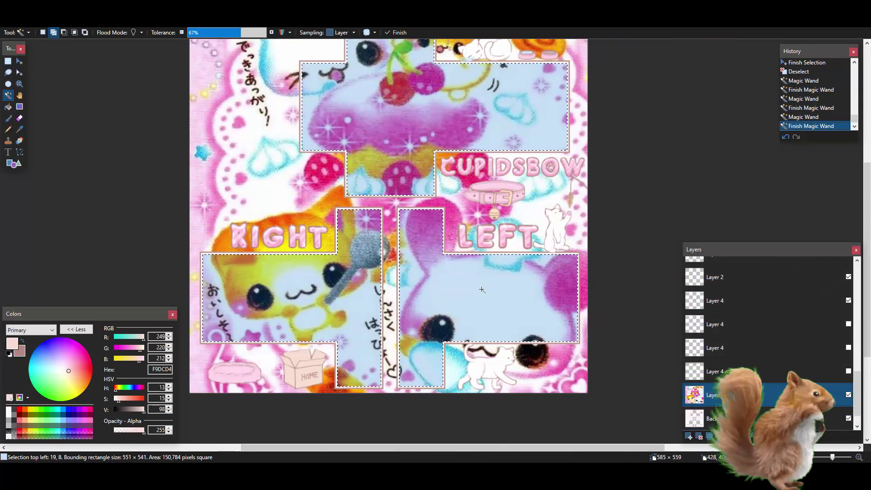
key("Delete")
scroll(471, 287, "up", 2)
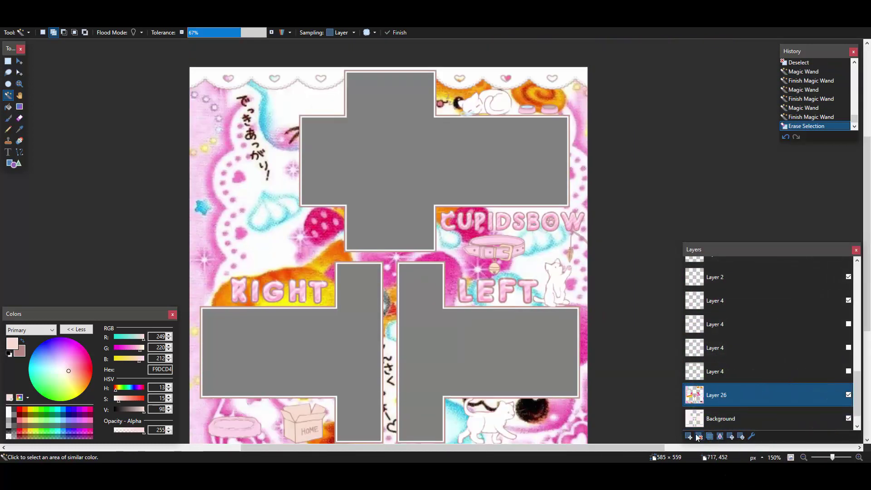
- Delete Layer 26 holding the Sugar picture to restore the plain pink background
left_click(699, 437)
scroll(383, 266, "down", 8)
scroll(380, 264, "up", 4)
scroll(381, 265, "up", 6)
scroll(399, 318, "down", 9)
scroll(419, 366, "up", 3)
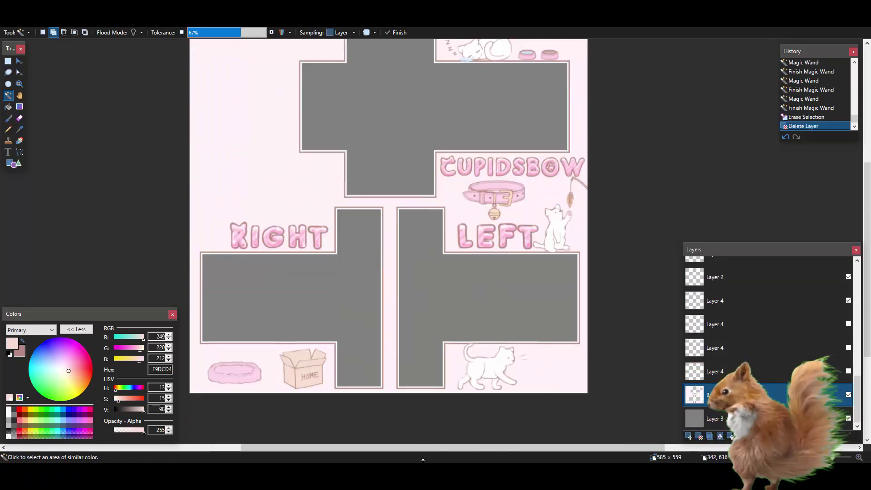
- Clear the whole-canvas selection on the template and toggle the visibility of Layer 26, which holds the grey mouse's outline
key("alt+Tab")
left_click(833, 429)
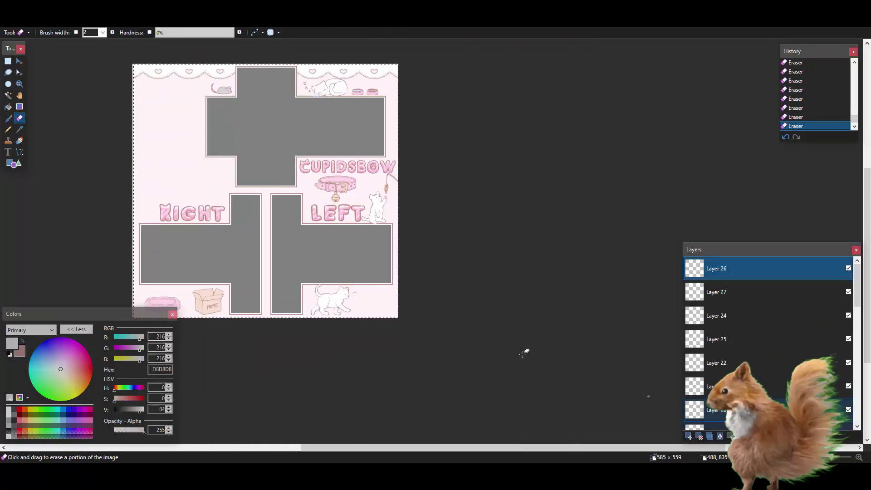
scroll(319, 303, "up", 3)
left_click(8, 61)
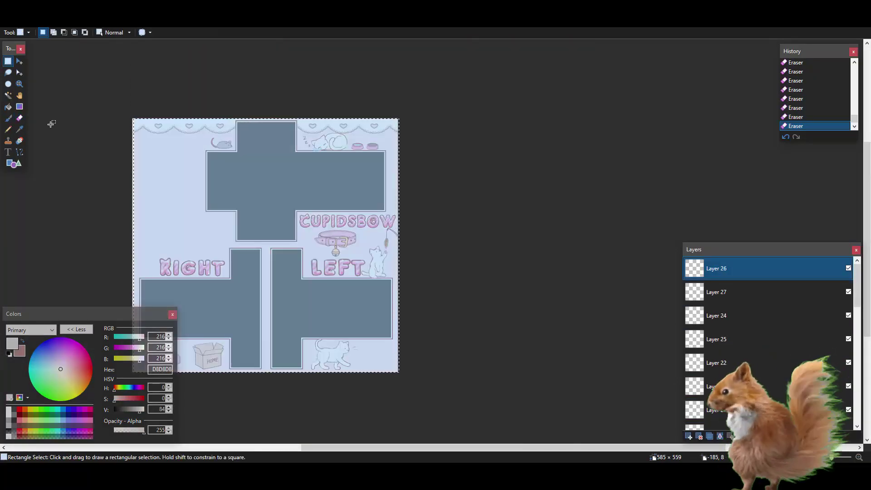
scroll(412, 436, "down", 5)
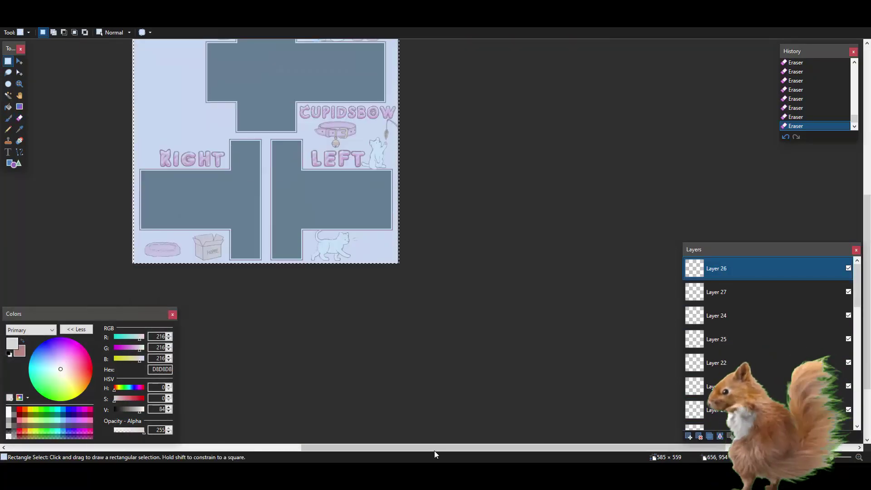
left_click_drag(434, 449, 366, 449)
scroll(391, 317, "up", 3)
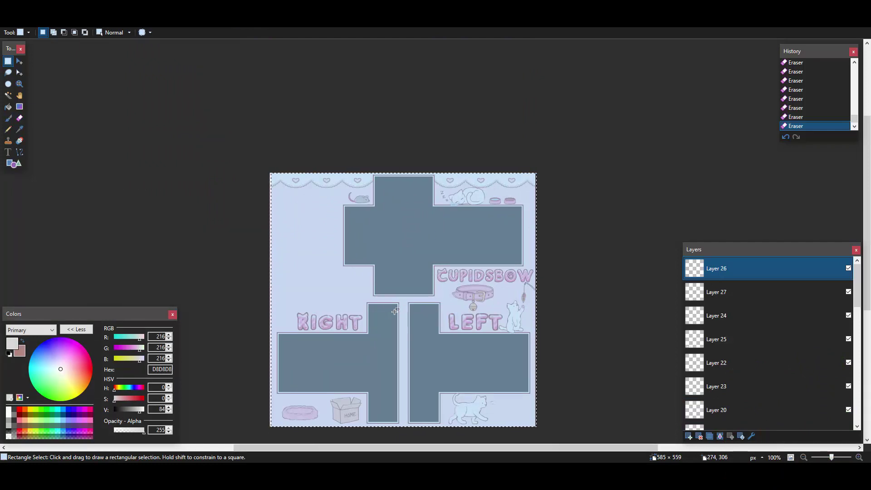
left_click(230, 233)
scroll(458, 206, "down", 2)
scroll(536, 168, "up", 2)
scroll(536, 168, "up", 3)
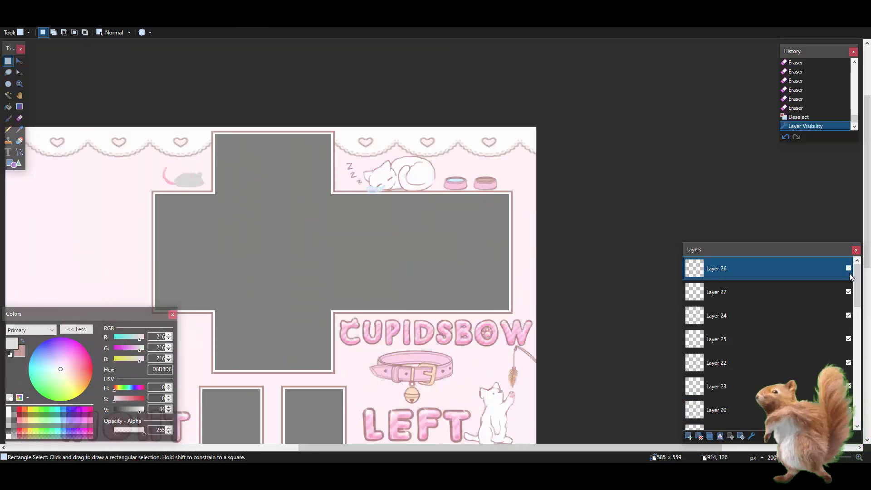
- Inspect the RIGHT lettering close up and review the decorations around the LEFT lettering and the walking cat
scroll(165, 232, "up", 3, "ctrl")
scroll(272, 215, "up", 3)
scroll(271, 220, "down", 12)
scroll(276, 239, "up", 1)
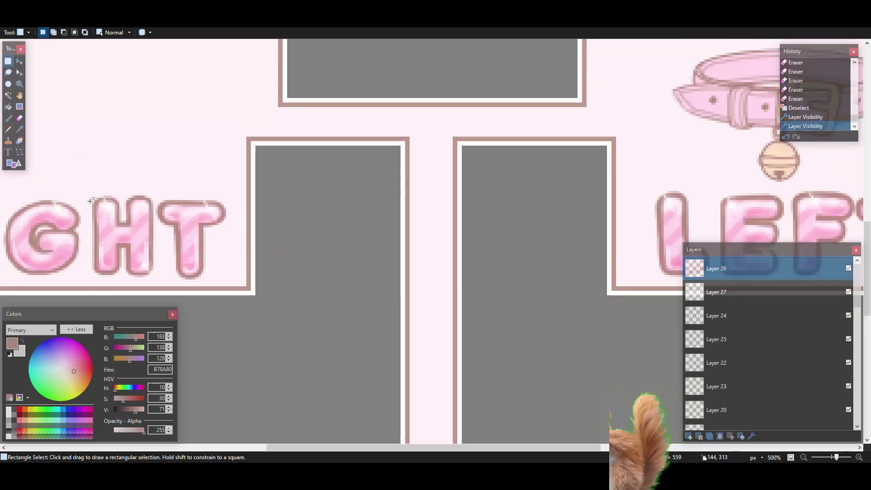
scroll(90, 200, "up", 5, "ctrl")
scroll(507, 234, "down", 2)
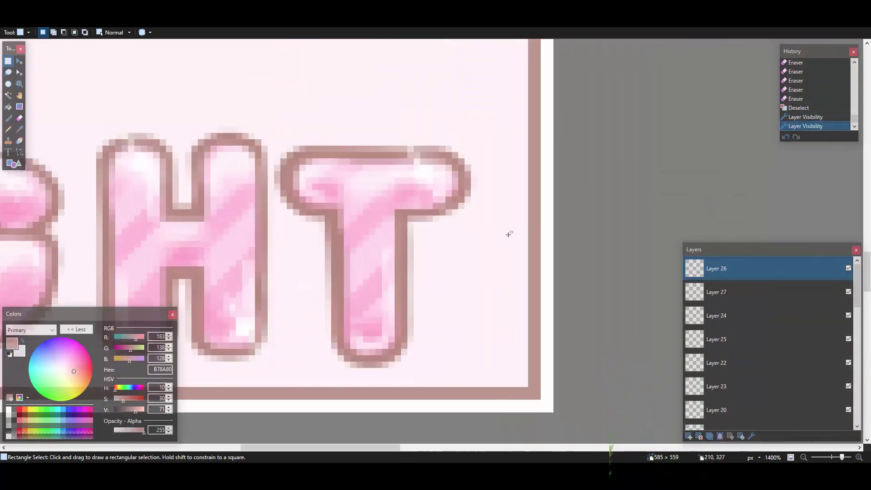
scroll(291, 217, "down", 7, "ctrl")
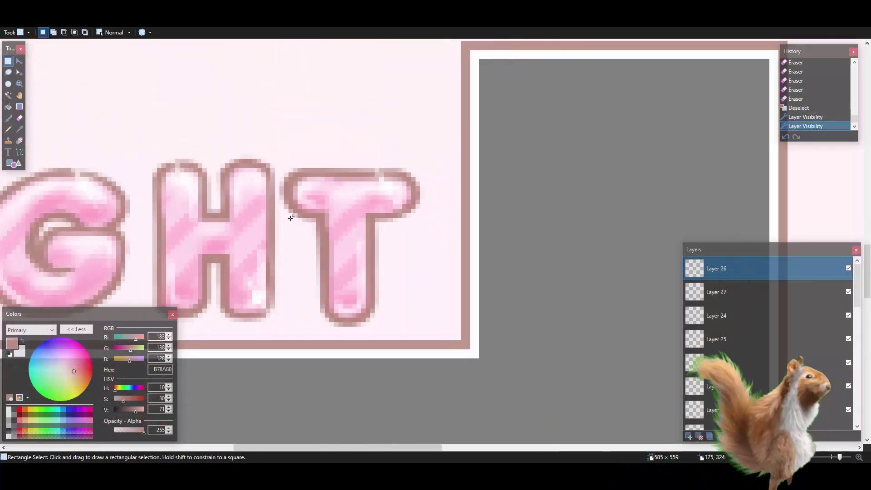
scroll(291, 218, "down", 2, "ctrl")
scroll(311, 233, "down", 3)
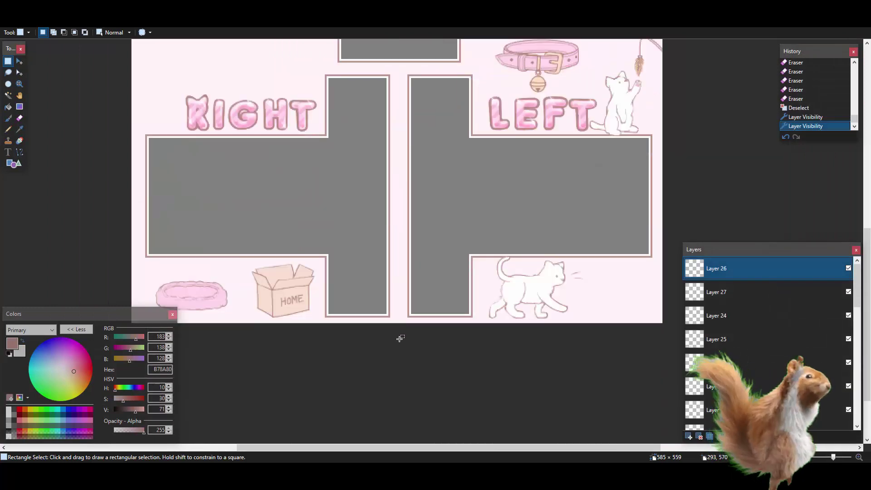
scroll(399, 341, "up", 3)
scroll(406, 345, "down", 2)
scroll(515, 362, "right", 7)
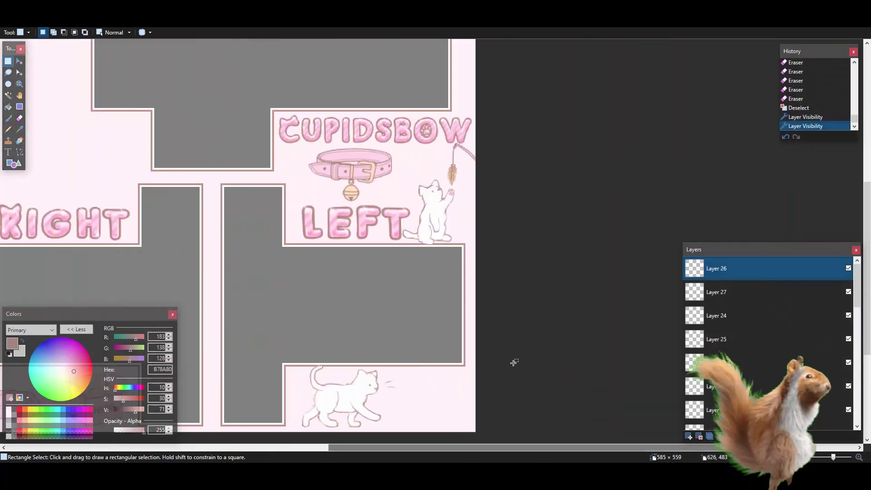
scroll(443, 399, "down", 2)
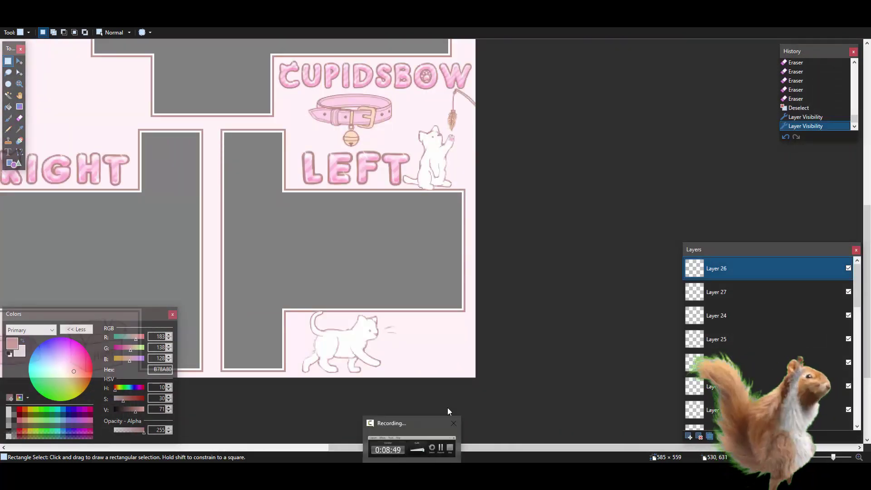
- Paste the hand photo onto a new layer over the walking cat and clear the selection
scroll(454, 393, "down", 2)
scroll(435, 285, "up", 3, "ctrl")
scroll(432, 284, "down", 1, "ctrl")
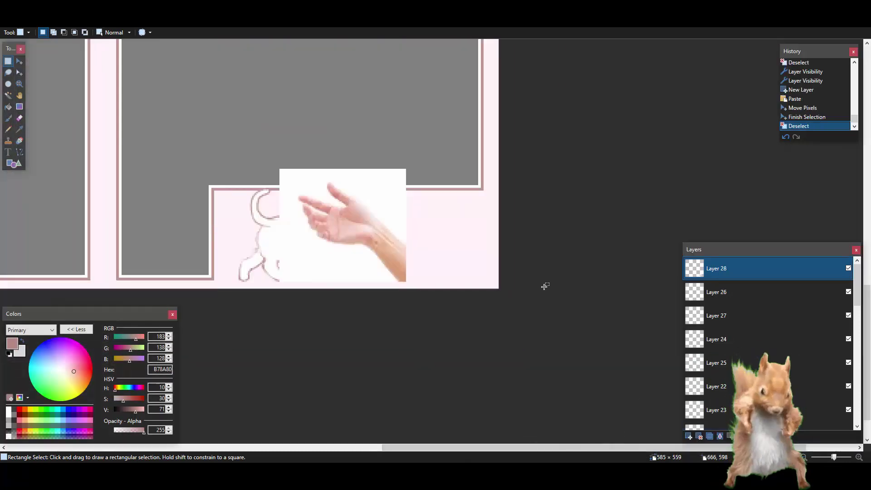
- Add a new layer above the hand photo and start sketching the hand beside it with a 1-pixel paintbrush
scroll(545, 287, "up", 2, "ctrl")
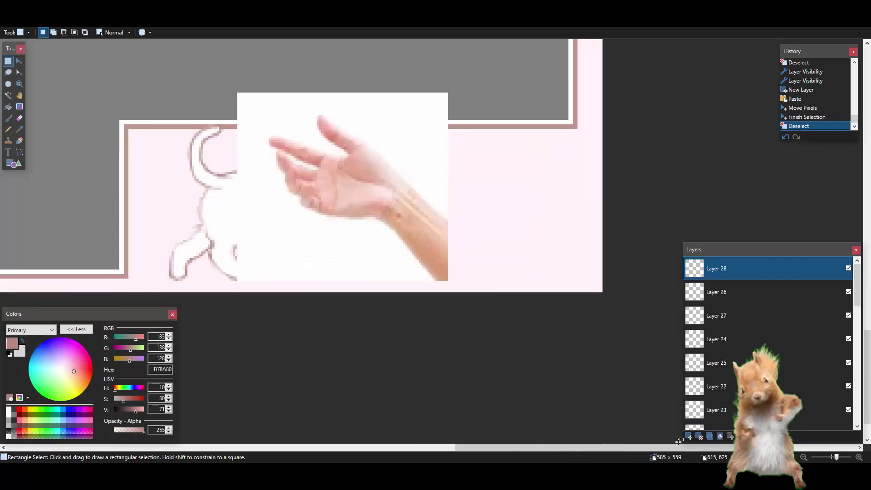
key("ctrl+shift+n")
key("b")
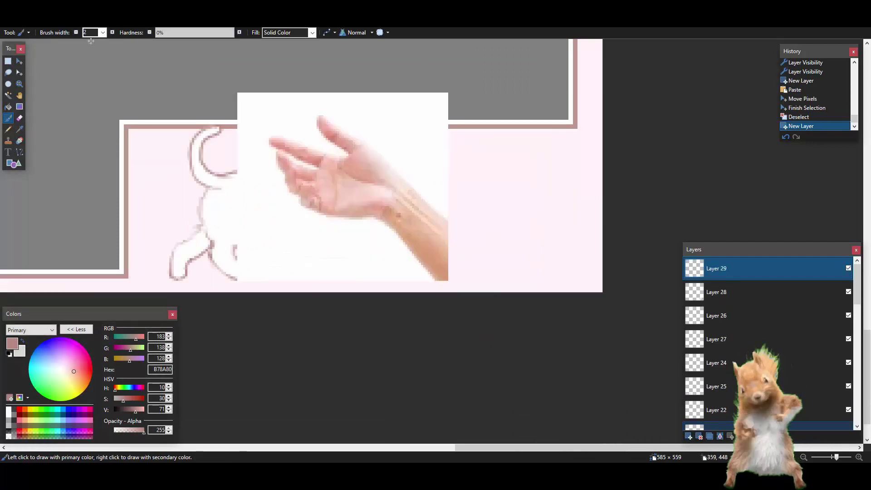
key("ctrl+plus")
key("ctrl+plus")
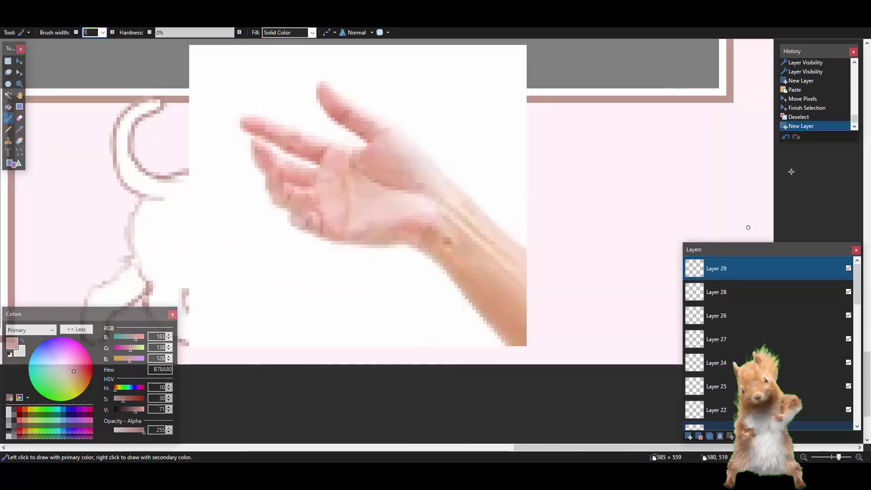
mouse_move(700, 164)
left_mouse_down()
mouse_move(689, 144)
mouse_move(679, 150)
mouse_move(687, 168)
left_mouse_up()
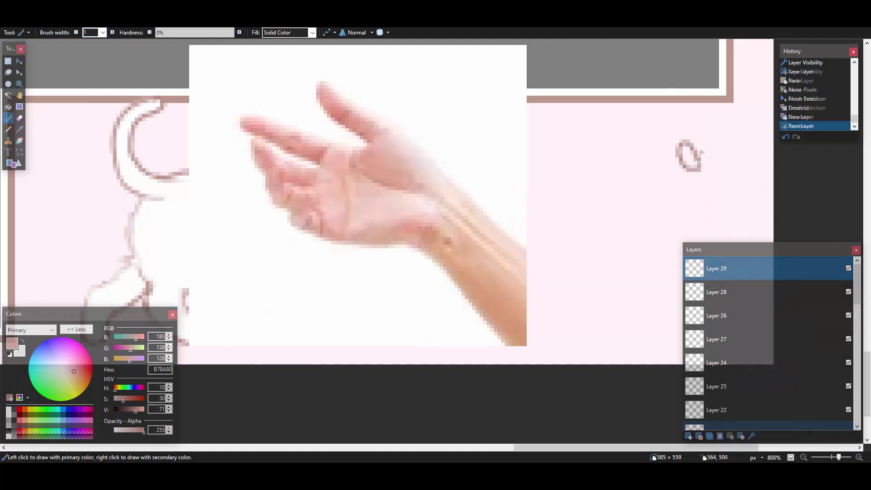
mouse_move(688, 203)
left_mouse_down()
mouse_move(731, 227)
mouse_move(695, 200)
mouse_move(665, 195)
mouse_move(641, 235)
mouse_move(683, 257)
mouse_move(717, 176)
mouse_move(773, 307)
left_mouse_up()
- Sketch the palm, thumb base and forearm lines of the hand, undoing the misplaced strokes
scroll(683, 256, "down", 1)
mouse_move(732, 171)
left_mouse_down()
mouse_move(795, 219)
mouse_move(773, 200)
left_mouse_up()
key("ctrl+z")
key("ctrl+z")
left_click_drag(734, 154, 788, 192)
key("ctrl+z")
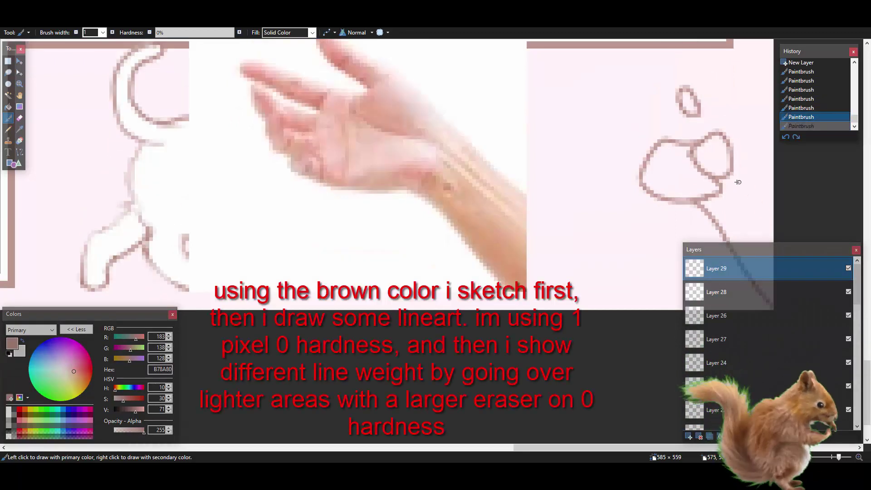
left_click_drag(734, 174, 773, 230)
- Sketch the thumb and fingers onto the palm, undoing a stray finger stroke
scroll(733, 146, "up", 1)
scroll(733, 146, "up", 1)
left_click_drag(619, 223, 631, 241)
mouse_move(596, 207)
left_mouse_down()
mouse_move(622, 187)
mouse_move(610, 203)
mouse_move(623, 217)
left_mouse_up()
key("ctrl+z")
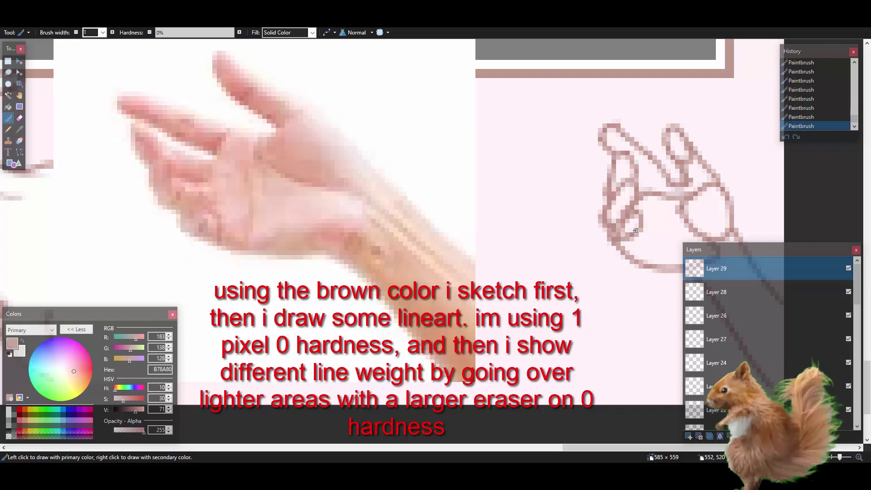
- Add the palm crease to the hand sketch and rework the lines of the bent finger beside the index finger
scroll(708, 152, "up", 1)
left_click_drag(661, 214, 633, 281)
scroll(708, 152, "down", 4)
scroll(615, 177, "up", 6)
left_click_drag(596, 176, 615, 193)
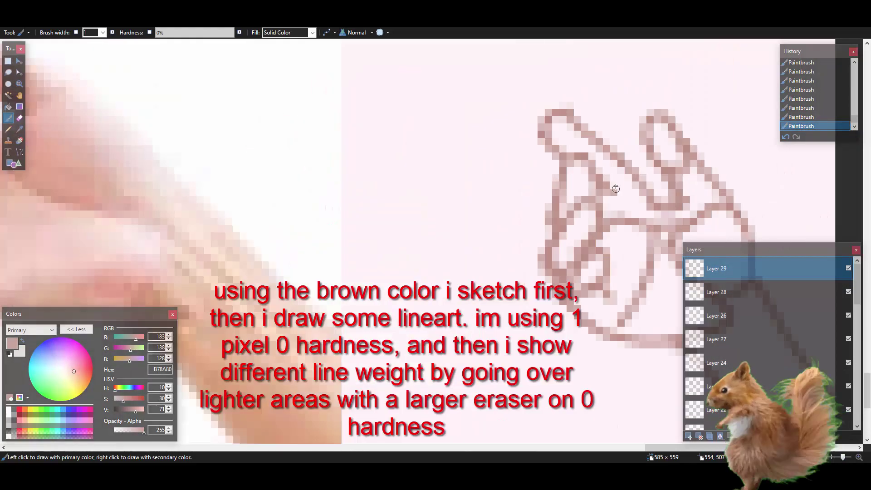
scroll(597, 135, "down", 3, "ctrl")
scroll(566, 245, "up", 4, "ctrl")
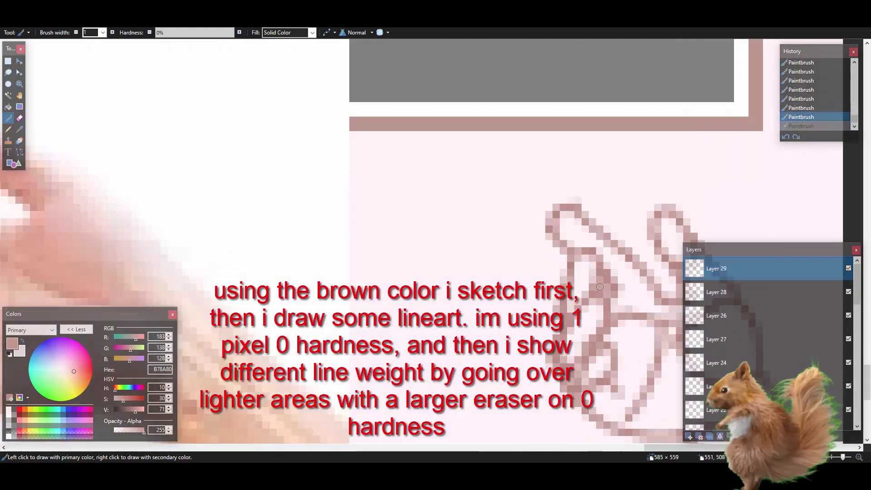
scroll(603, 255, "down", 3, "ctrl")
scroll(667, 138, "up", 4, "ctrl")
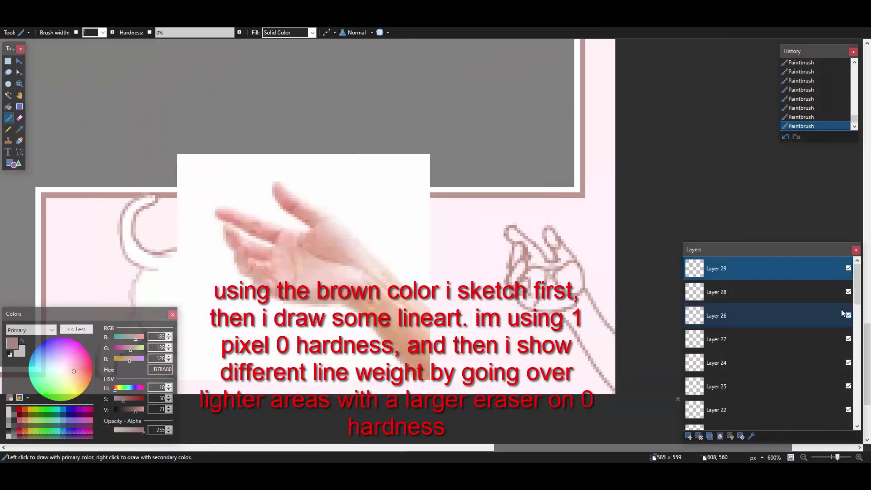
- Delete Layer 28 holding the hand photo and activate the sketch's Layer 29
left_click(828, 294)
key("ctrl+shift+Delete")
left_click(725, 272)
- Select the hand sketch, resize, rotate and move it to reach toward the walking cat from the canvas edge, and clear the selection
key("s")
left_click_drag(444, 206, 616, 395)
key("m")
left_click_drag(581, 327, 500, 229)
left_click_drag(541, 300, 638, 408)
left_click_drag(613, 345, 599, 331)
mouse_move(540, 150)
left_mouse_down()
mouse_move(505, 154)
mouse_move(458, 182)
left_mouse_up()
left_click_drag(513, 241, 500, 226)
key("ctrl+d")
- Lower the opacity of the hand sketch's layer and add a new layer for the lineart
key("F4")
left_click_drag(460, 255, 399, 255)
left_click(689, 436)
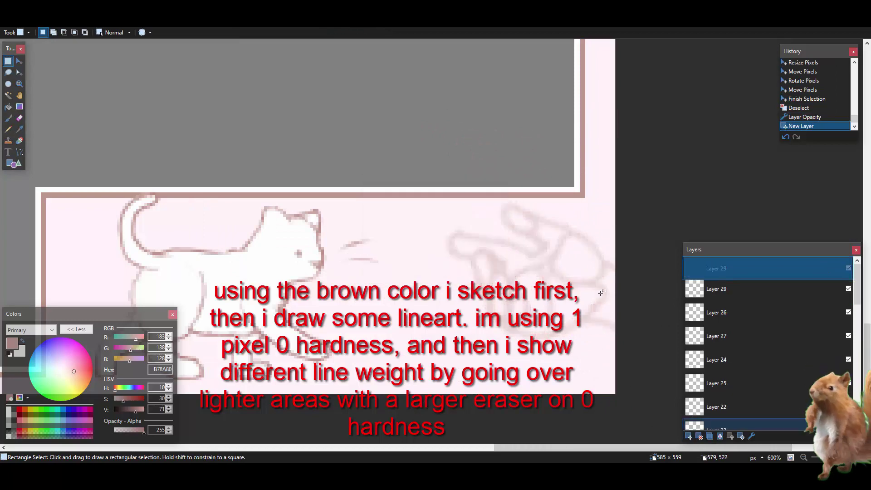
- Trace the hand's upper edge, curled fingers and lower palm edge over the faint sketch with a 1-pixel paintbrush
scroll(601, 293, "up", 3, "ctrl")
key("b")
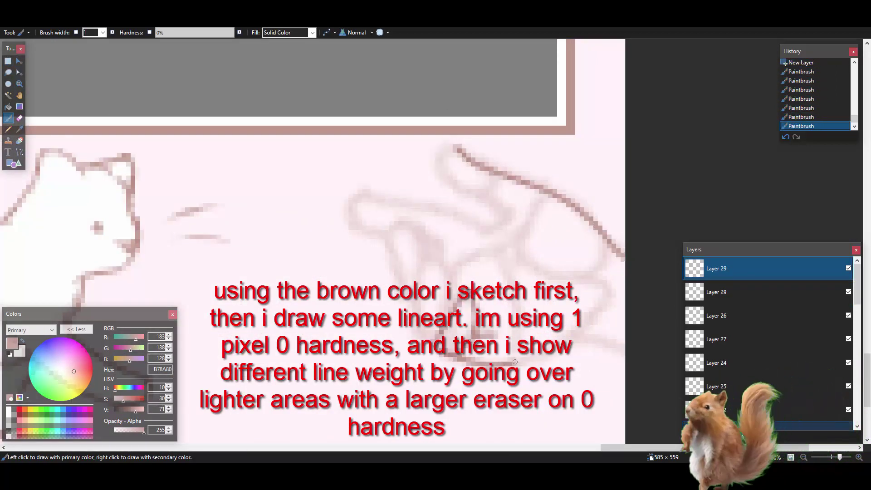
mouse_move(425, 266)
left_mouse_down()
mouse_move(444, 308)
mouse_move(445, 291)
mouse_move(451, 305)
mouse_move(461, 302)
mouse_move(388, 246)
left_mouse_up()
scroll(437, 217, "up", 1, "ctrl")
key("ctrl+z")
key("ctrl+z")
key("ctrl+z")
key("ctrl+z")
key("ctrl+z")
key("ctrl+z")
key("ctrl+z")
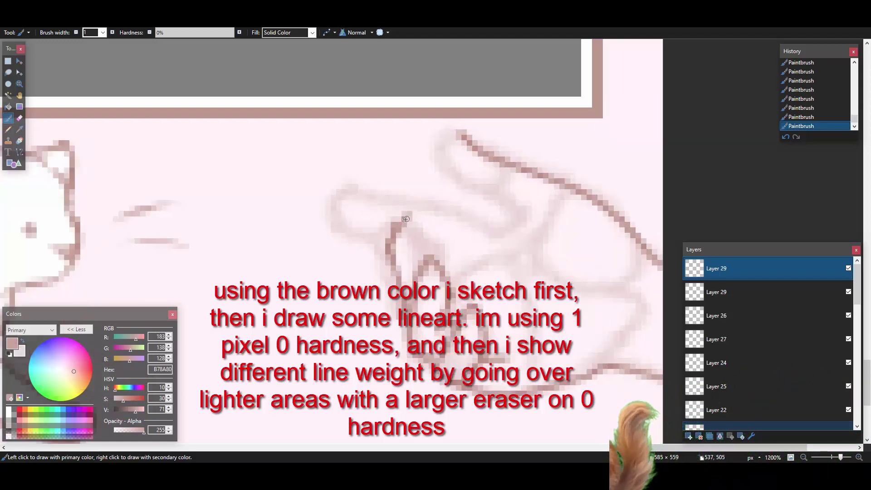
- Trace the outlines of the index finger and thumb on the lineart layer
key("ctrl+y")
key("ctrl+y")
key("ctrl+y")
key("ctrl+y")
key("ctrl+y")
key("ctrl+y")
key("ctrl+y")
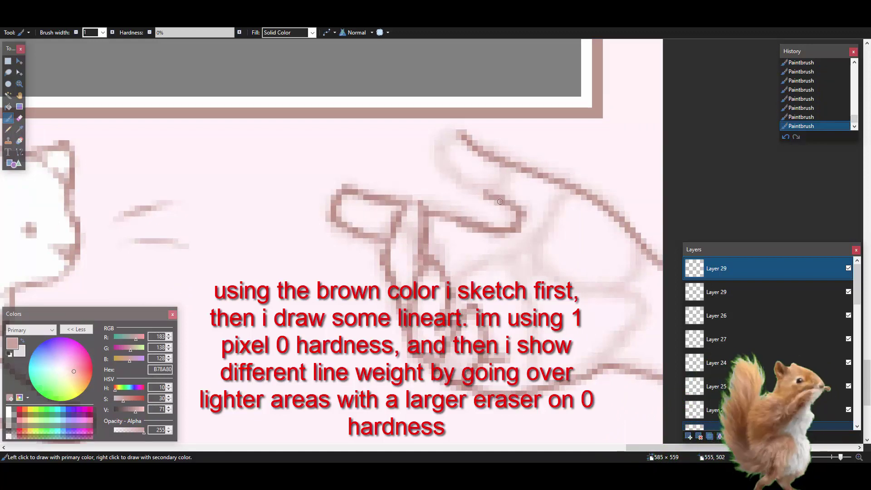
scroll(448, 173, "down", 5, "ctrl")
scroll(408, 400, "up", 4, "ctrl")
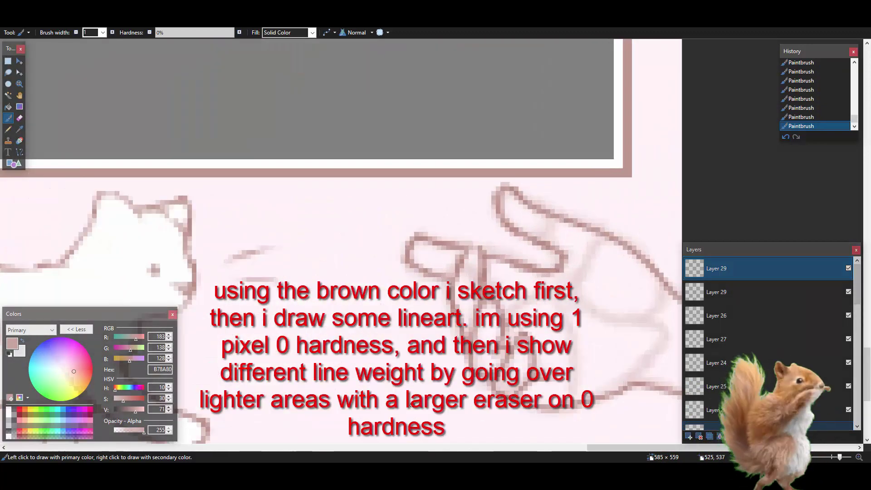
- Paste the hand photo onto a new layer over the cat as a reference and reactivate the hand's lineart layer
key("ctrl+shift+v")
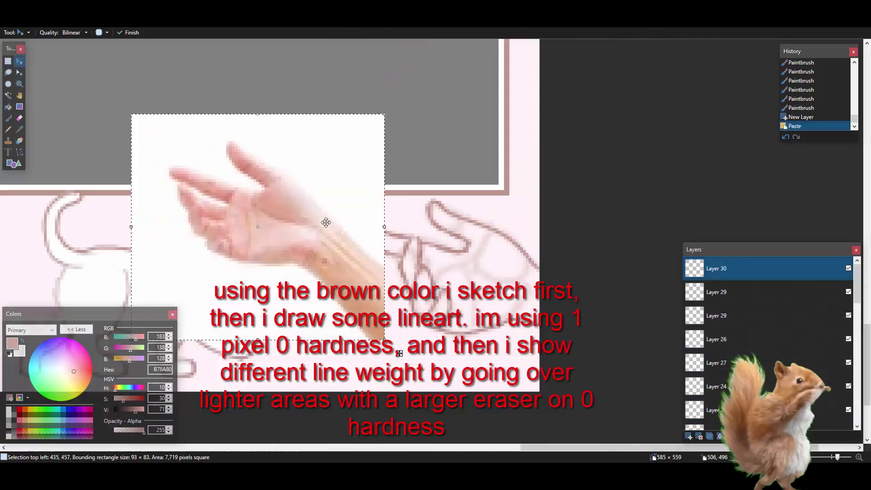
left_click_drag(326, 222, 307, 264)
left_click(8, 60)
left_click(334, 295)
scroll(334, 295, "up", 3, "ctrl")
left_click(849, 292)
left_click(848, 292)
left_click(769, 292)
- Soften parts of the traced finger lines with a 4-pixel eraser at 0% hardness, after undoing a trial brush stroke
left_click(8, 118)
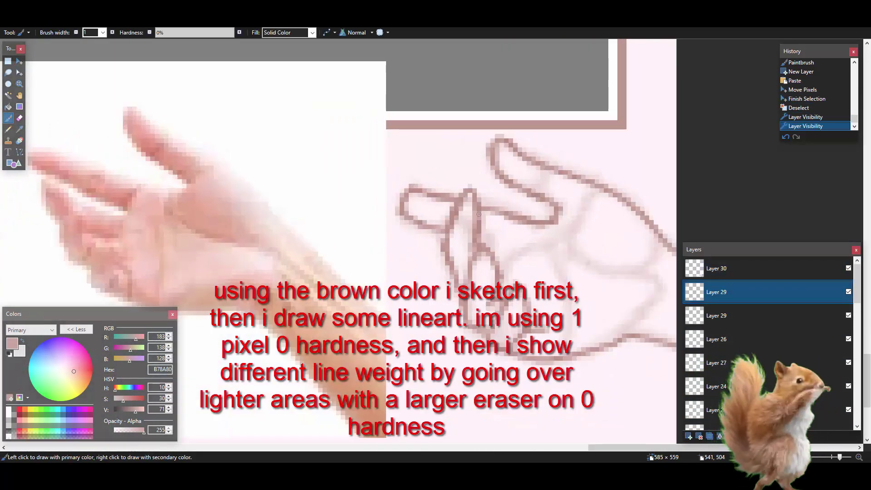
mouse_move(427, 193)
left_mouse_down()
mouse_move(459, 200)
mouse_move(420, 204)
left_mouse_up()
scroll(337, 240, "up", 1, "ctrl")
key("ctrl+z")
left_click(19, 118)
key("bracketright")
key("bracketright")
key("bracketright")
left_click_drag(413, 211, 396, 206)
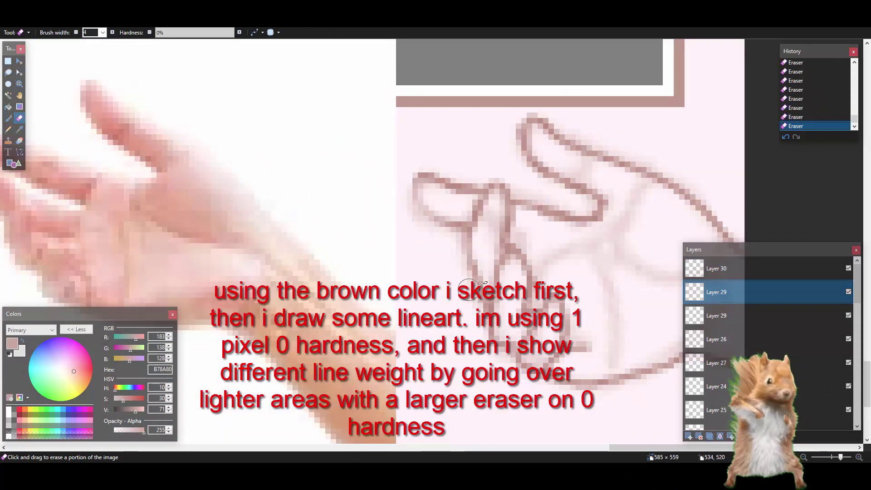
scroll(555, 325, "down", 9, "ctrl")
scroll(486, 232, "up", 2, "ctrl")
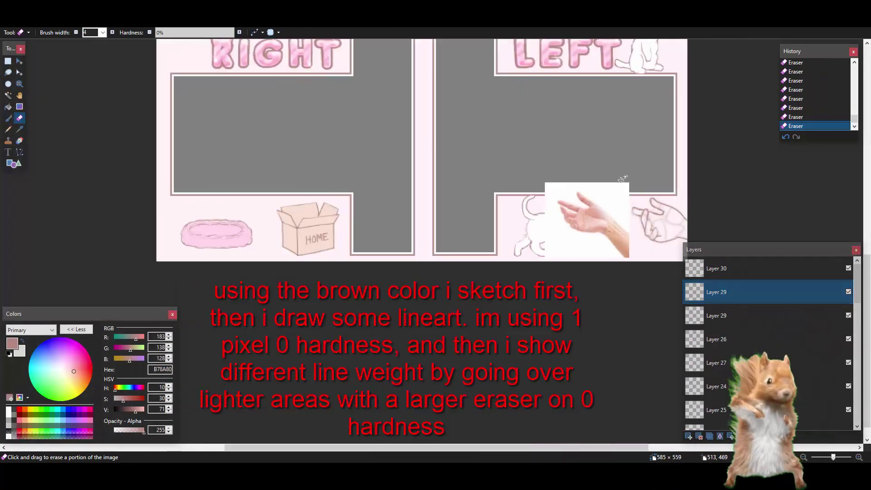
- Draw the curved crease at the base of the thumb with a 1-pixel paintbrush
scroll(545, 190, "right", 3)
left_click(8, 118)
type("1\\")
scroll(475, 186, "up", 6, "ctrl")
scroll(474, 186, "down", 1)
left_click_drag(487, 252, 505, 278)
left_click_drag(508, 280, 546, 285)
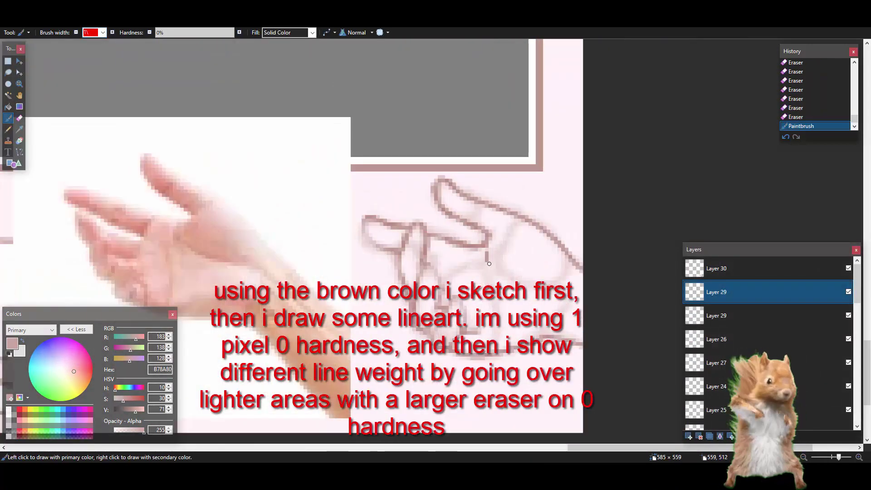
scroll(518, 305, "down", 2)
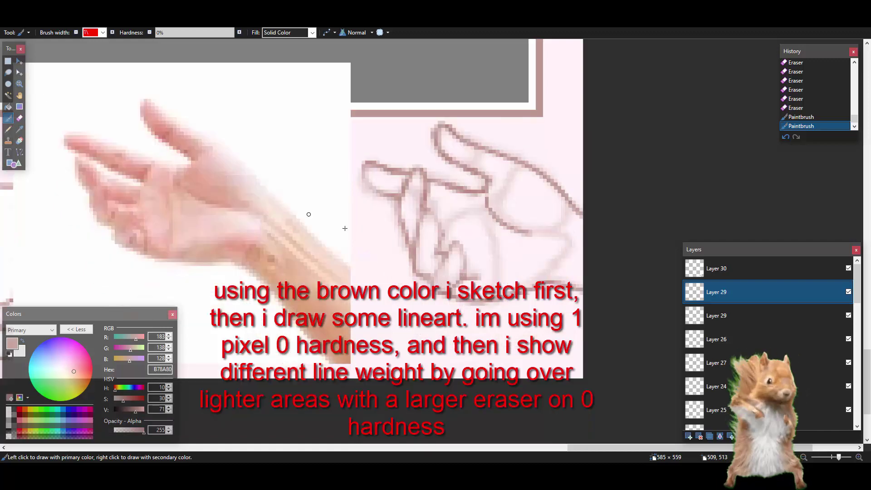
- Lighten the palm crease and the hand's lineart with the soft eraser to vary the line weight
left_click(19, 118)
type("2")
scroll(304, 212, "up", 2, "ctrl")
scroll(605, 212, "down", 10, "ctrl")
left_click_drag(586, 195, 647, 246)
scroll(604, 212, "up", 4, "ctrl")
left_click_drag(648, 246, 624, 241)
scroll(624, 241, "down", 7, "ctrl")
scroll(443, 253, "up", 6, "ctrl")
scroll(669, 155, "down", 1)
scroll(669, 155, "down", 7, "ctrl")
scroll(745, 142, "up", 1)
- Delete the reference photo's layer and the faint sketch layer, and toggle the visibility of the hand's lineart layer
left_click(808, 269)
left_click(829, 311)
key("ctrl+shift+Delete")
left_click(736, 270)
left_click(699, 436)
scroll(254, 136, "down", 4, "ctrl")
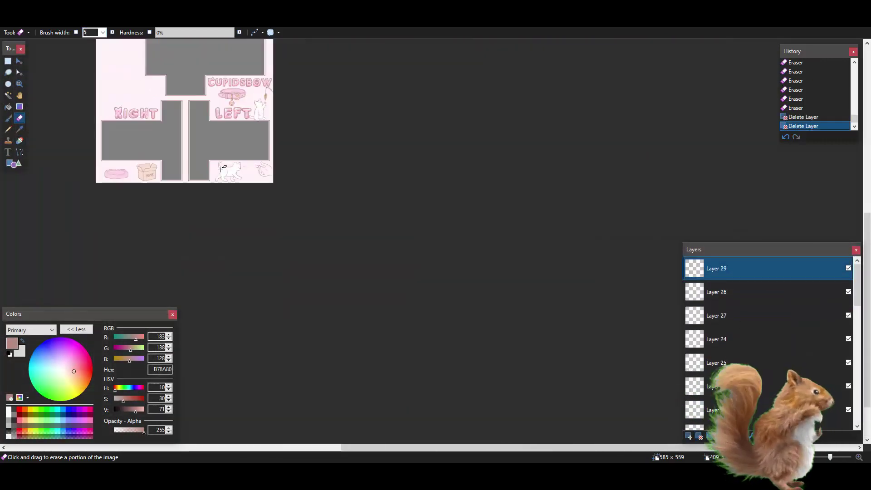
scroll(248, 165, "up", 9, "ctrl")
left_click(848, 268)
left_click(848, 269)
- Go over the thumb tip with a 1-pixel paintbrush and fade its outline with a 4-pixel eraser
left_click(8, 118)
left_click(104, 33)
left_click(91, 42)
scroll(293, 214, "up", 1, "ctrl")
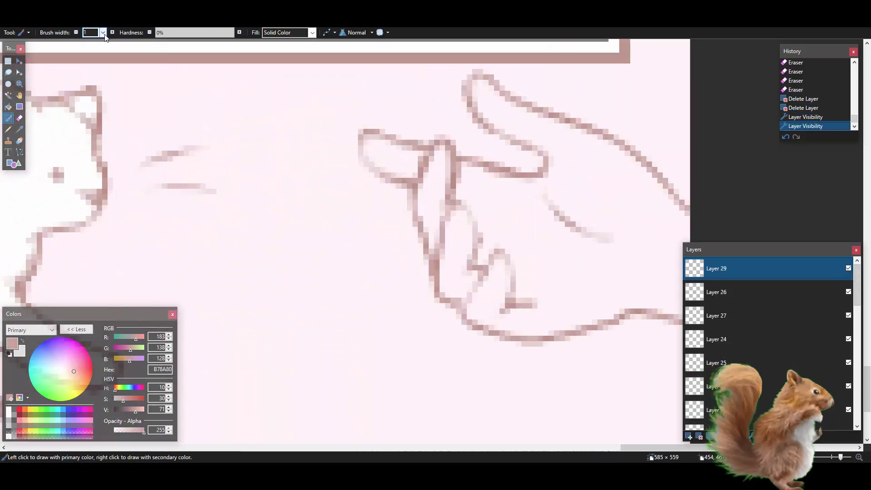
left_click_drag(476, 75, 473, 111)
left_click(19, 118)
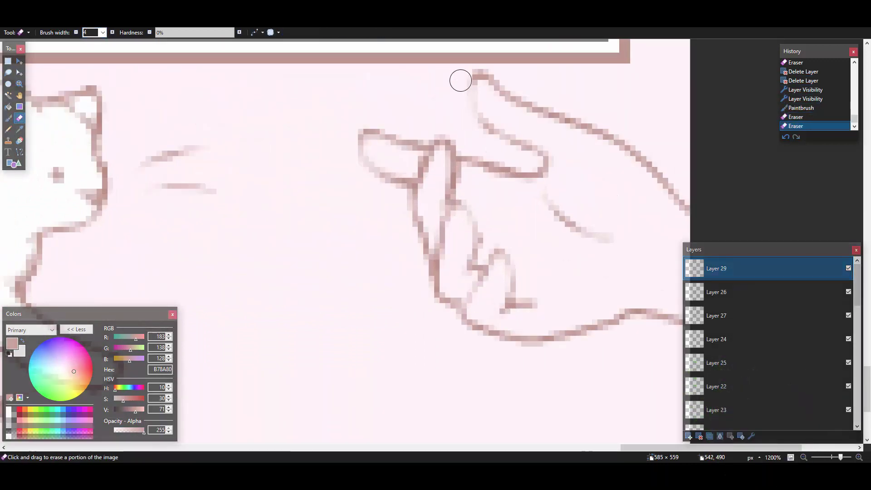
left_click(480, 87)
left_click(480, 87)
- Redraw the thumb's outline with the 1-pixel paintbrush and compare the hand with the whole template
left_click(8, 118)
scroll(595, 128, "down", 4, "ctrl")
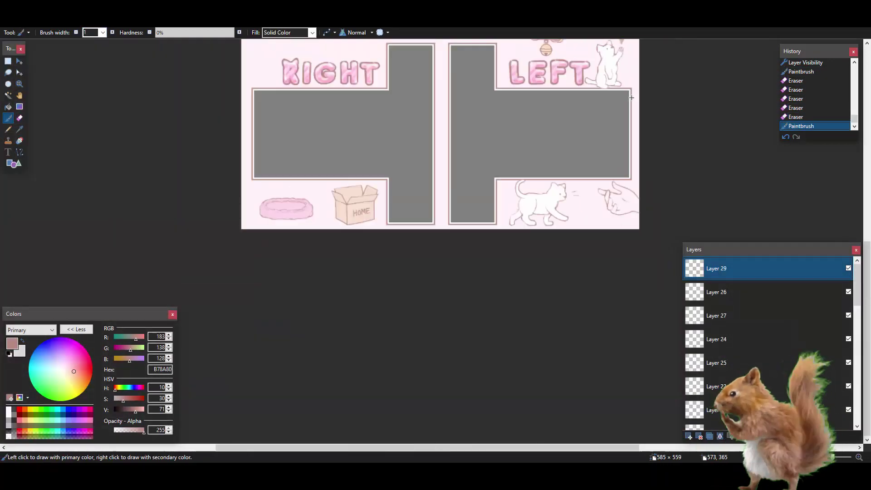
scroll(632, 98, "up", 3, "ctrl")
scroll(471, 414, "down", 5, "ctrl")
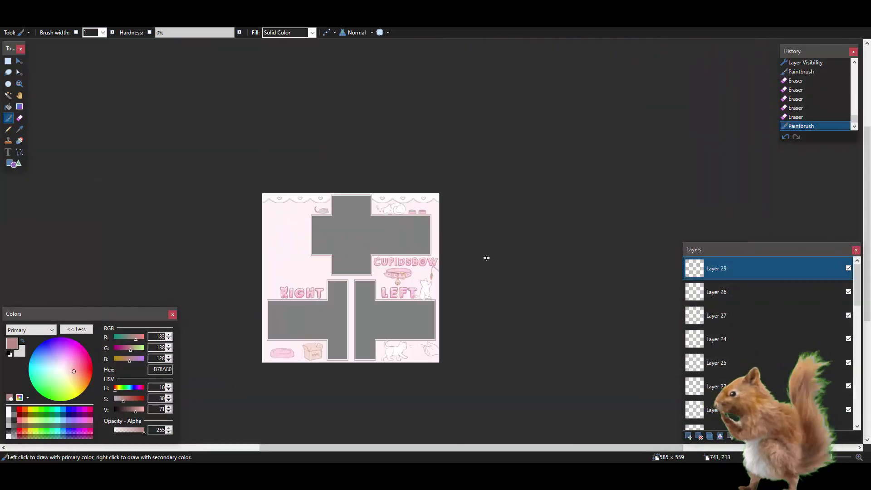
scroll(485, 257, "up", 5, "ctrl")
scroll(464, 212, "down", 2)
key("ctrl+y")
scroll(472, 207, "down", 5, "ctrl")
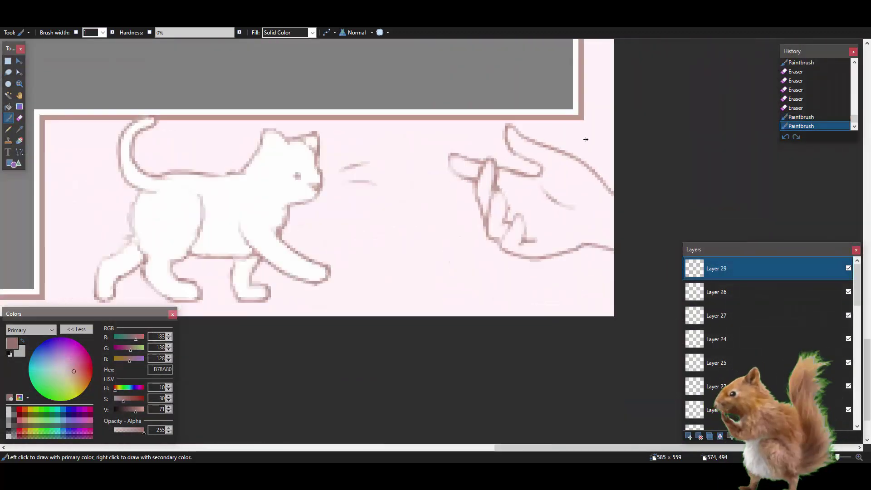
- Select the lower edge of the palm, move it up slightly and clear the selection
scroll(250, 125, "up", 4, "ctrl")
left_click(8, 61)
left_click_drag(478, 234, 622, 286)
key("m")
left_click_drag(551, 286, 551, 280)
left_click(8, 61)
key("ctrl+d")
scroll(586, 163, "down", 3, "ctrl")
scroll(586, 163, "down", 3, "ctrl")
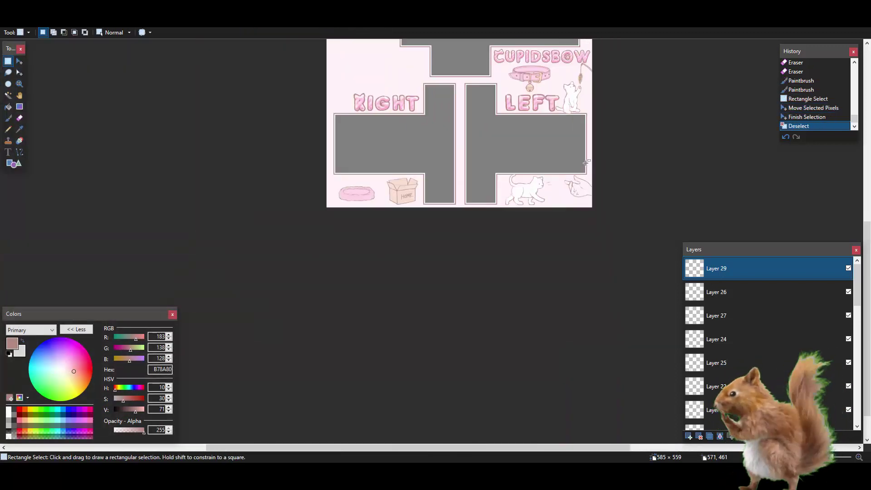
- Draw new strokes around the raised finger and the inner end of the index finger with the 1-pixel paintbrush
scroll(588, 163, "up", 9, "ctrl")
left_click(8, 118)
left_click_drag(456, 176, 443, 188)
scroll(442, 188, "down", 6, "ctrl")
scroll(571, 195, "up", 7, "ctrl")
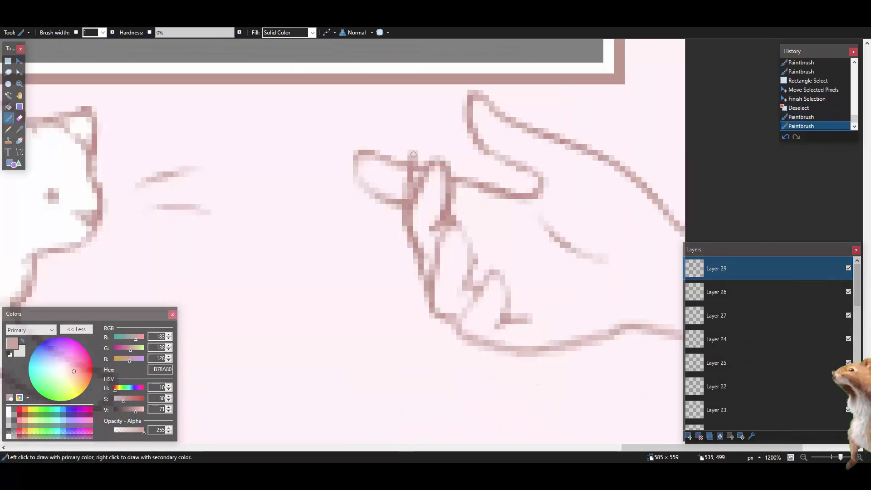
left_click_drag(445, 177, 443, 211)
- Erase the raised finger between the index finger and the curled fingers, and switch back to the Paintbrush
left_click(19, 118)
mouse_move(441, 207)
left_mouse_down()
mouse_move(428, 232)
mouse_move(468, 194)
left_mouse_up()
left_click(112, 32)
scroll(343, 239, "up", 1, "ctrl")
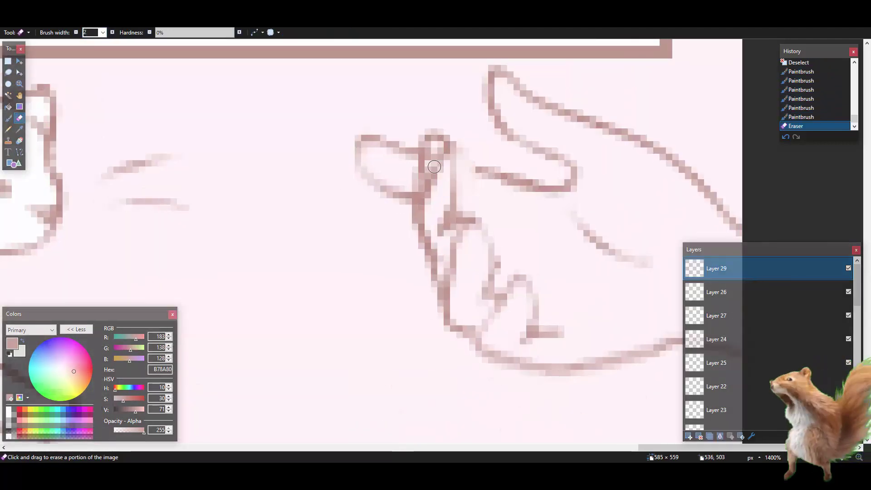
left_click(451, 178)
key("b")
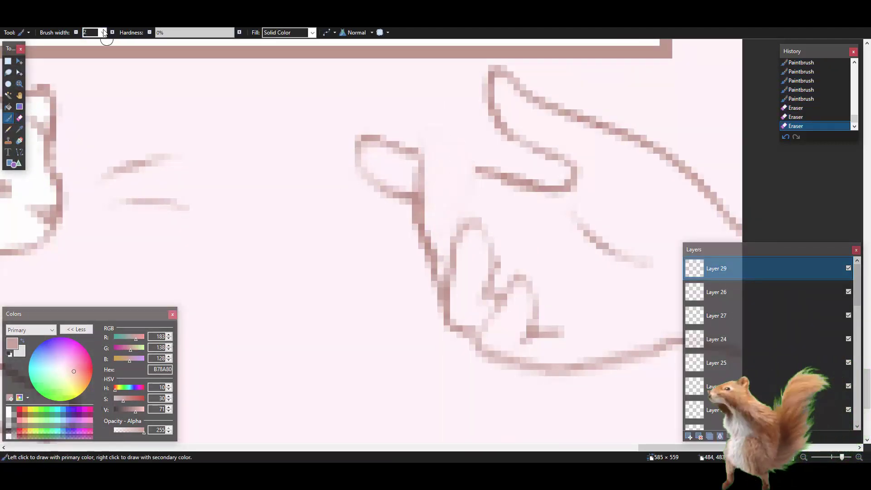
- Redraw the raised finger and the inner end of the index finger with the Paintbrush
key("ctrl+z")
key("ctrl+y")
key("e")
key("b")
mouse_move(409, 188)
left_mouse_down()
mouse_move(409, 144)
mouse_move(441, 175)
mouse_move(442, 202)
left_mouse_up()
mouse_move(456, 214)
left_mouse_down()
mouse_move(441, 196)
mouse_move(463, 218)
left_mouse_up()
key("ctrl+z")
mouse_move(367, 169)
left_mouse_down()
mouse_move(449, 193)
mouse_move(460, 214)
mouse_move(476, 207)
left_mouse_up()
left_click_drag(477, 210, 492, 254)
left_click_drag(443, 168, 483, 173)
scroll(569, 159, "down", 8)
scroll(567, 144, "up", 9)
scroll(568, 144, "down", 4)
- Clean up the lines around the raised finger and the index finger with a 3-pixel eraser
key("e")
double_click(88, 32)
type("3")
key("ctrl+plus")
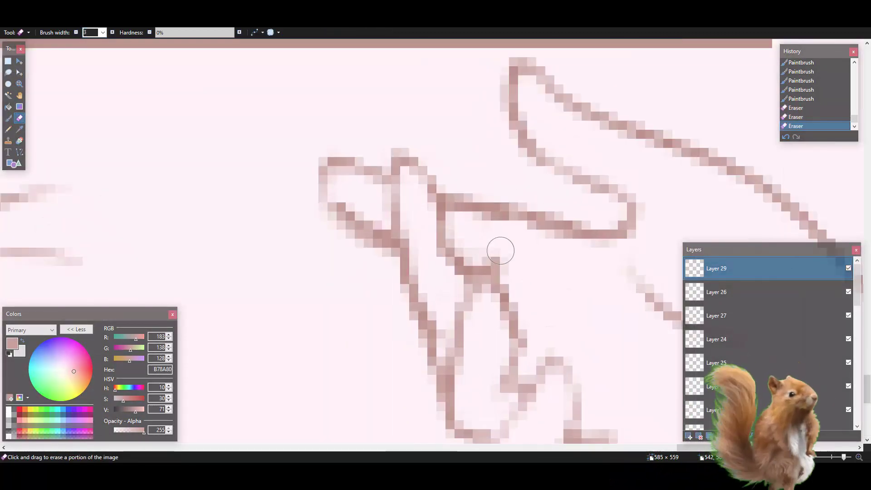
scroll(377, 120, "down", 5)
scroll(377, 120, "up", 5)
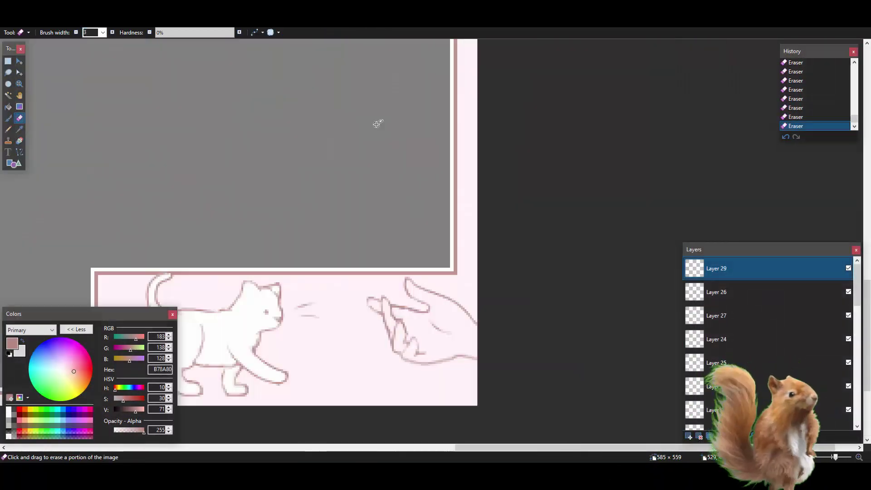
- Add short strokes between the index finger and the curled fingers with the 1-pixel paintbrush
key("b")
left_click(486, 257)
scroll(476, 172, "down", 12)
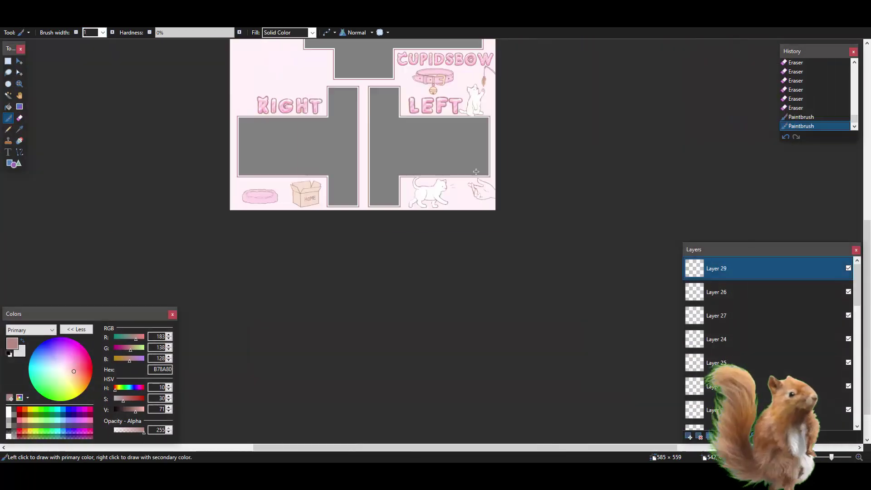
scroll(506, 138, "up", 10)
left_click_drag(531, 266, 545, 293)
scroll(651, 163, "down", 9)
scroll(654, 134, "up", 1)
scroll(443, 199, "up", 10)
- Trim the outline of the small fingertip behind the raised finger with a 2-pixel eraser
key("e")
left_click(89, 33)
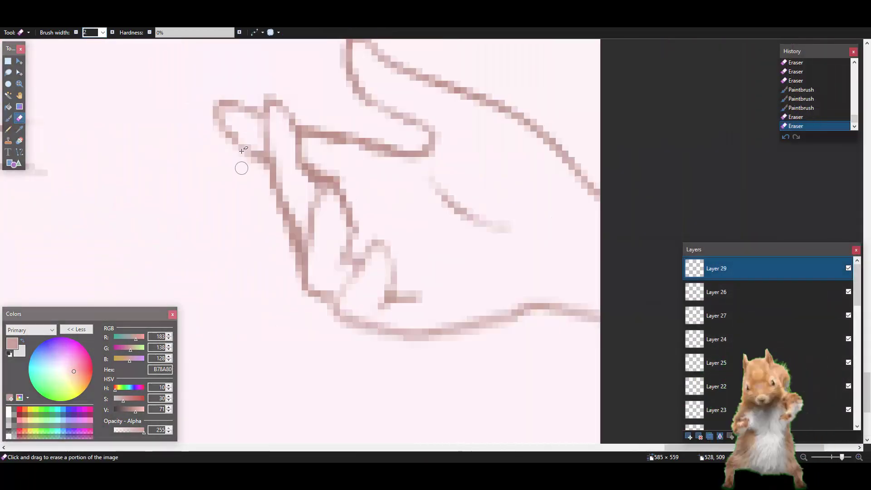
scroll(292, 70, "down", 5)
scroll(307, 159, "up", 5)
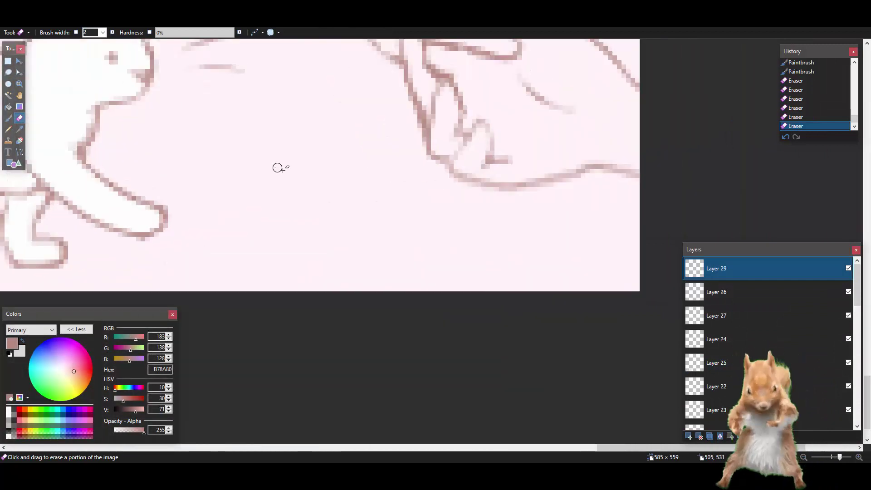
- Set the primary color to light skin tone FFE1DB and add a new layer beneath the hand's outline
key("x")
left_click_drag(74, 373, 68, 370)
key("ctrl+shift+n")
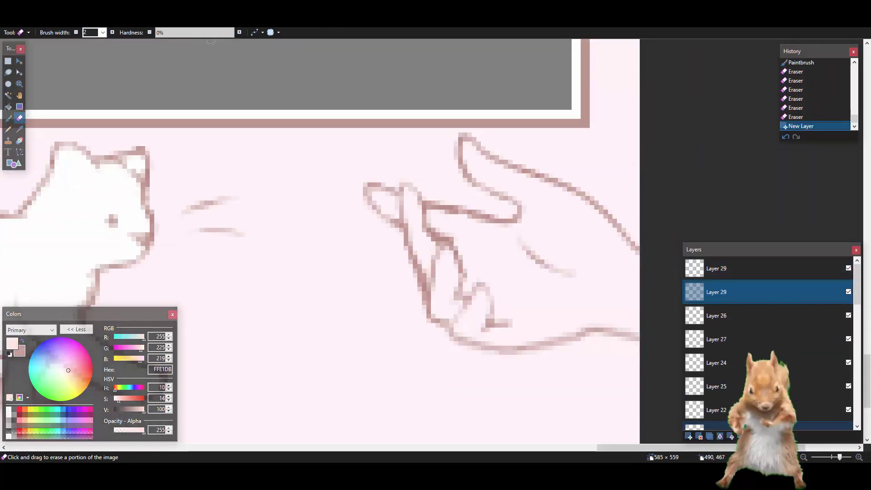
- Paint the inside of the hand with a 5-pixel paintbrush at 93% hardness
key("b")
left_click_drag(498, 302, 569, 262)
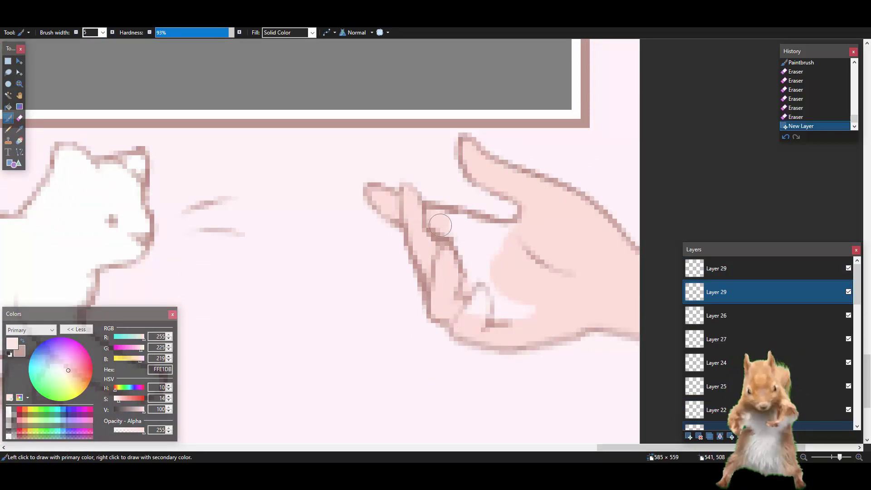
left_click_drag(490, 315, 580, 231)
scroll(580, 231, "down", 8)
scroll(595, 241, "up", 4)
scroll(595, 241, "down", 4)
scroll(608, 234, "up", 4)
- Adjust the hand's fill with Hue / Saturation, using hue 10, saturation 100 and lightness 11
key("ctrl+shift+u")
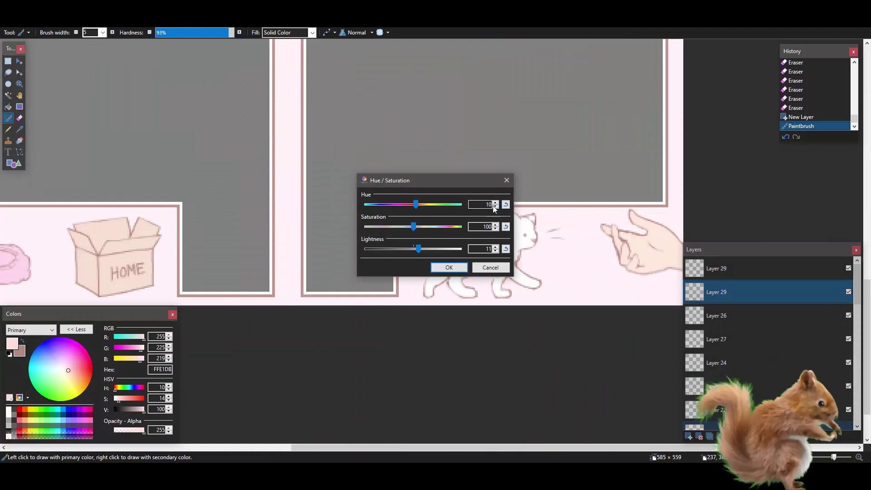
key("Return")
scroll(608, 158, "down", 5)
scroll(626, 156, "up", 2)
- Activate the hand's outline layer and thin the index finger's upper edge with a 3-pixel eraser
left_click(735, 269)
scroll(581, 228, "up", 6)
scroll(562, 412, "right", 3)
scroll(489, 239, "up", 6)
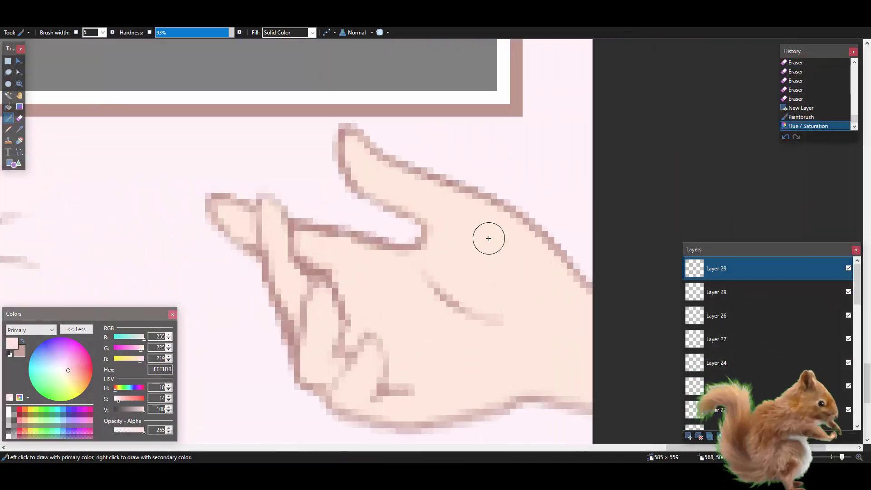
type("3")
scroll(296, 240, "up", 1)
scroll(449, 155, "down", 10)
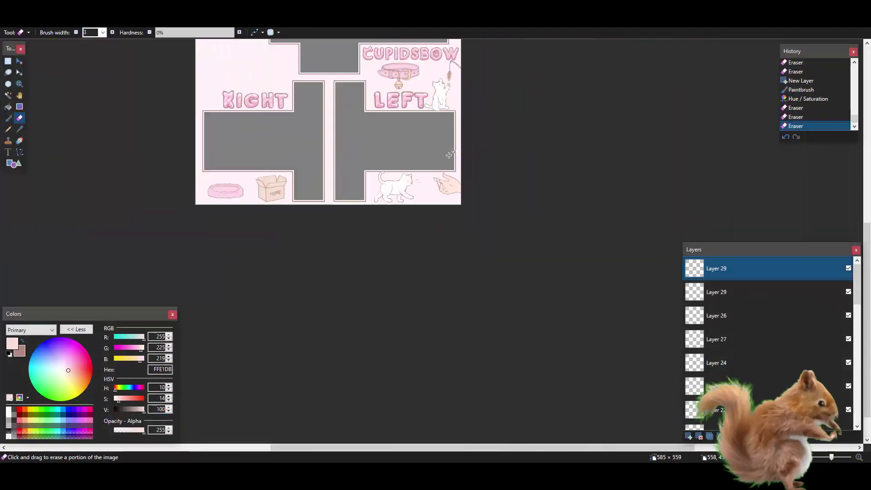
scroll(449, 155, "up", 12)
scroll(449, 155, "down", 5)
- Switch the primary color back to B78A80 and add strokes to the curled fingers' outline with the 1-pixel paintbrush
key("x")
left_click(8, 119)
left_click(341, 308)
scroll(341, 308, "down", 5)
scroll(491, 367, "up", 5)
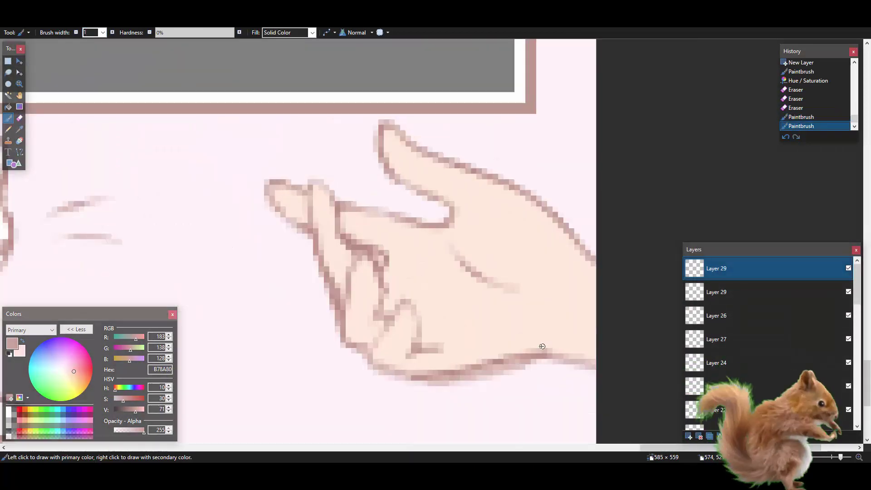
scroll(539, 345, "down", 5)
scroll(331, 249, "up", 5)
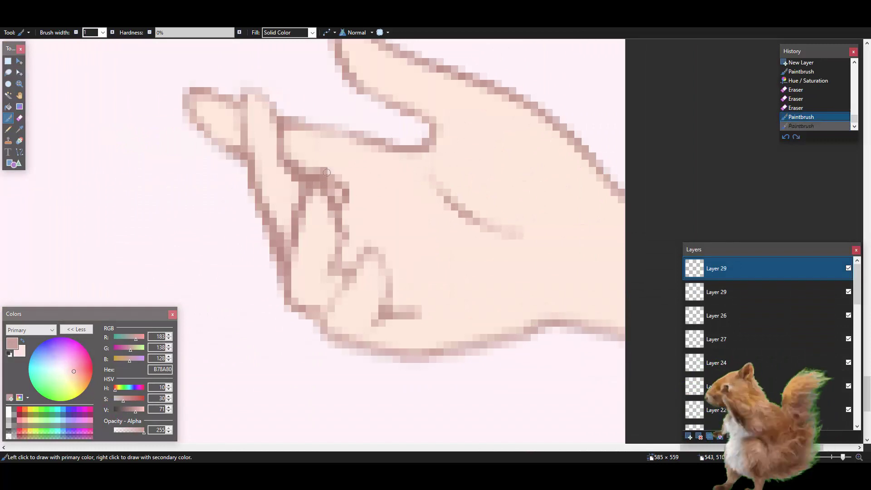
- Erase the old line around the middle curled finger and redraw its rounded top and inner side with the 1-pixel paintbrush
key("e")
scroll(384, 253, "up", 1)
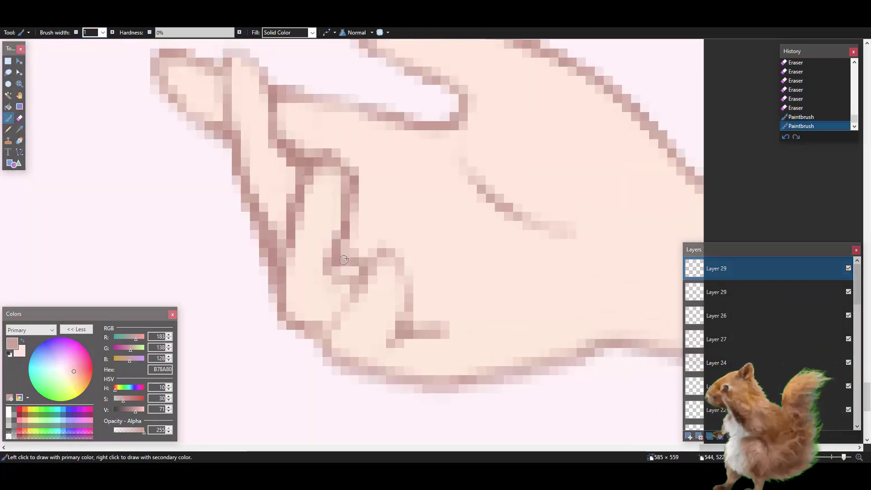
scroll(446, 140, "down", 5)
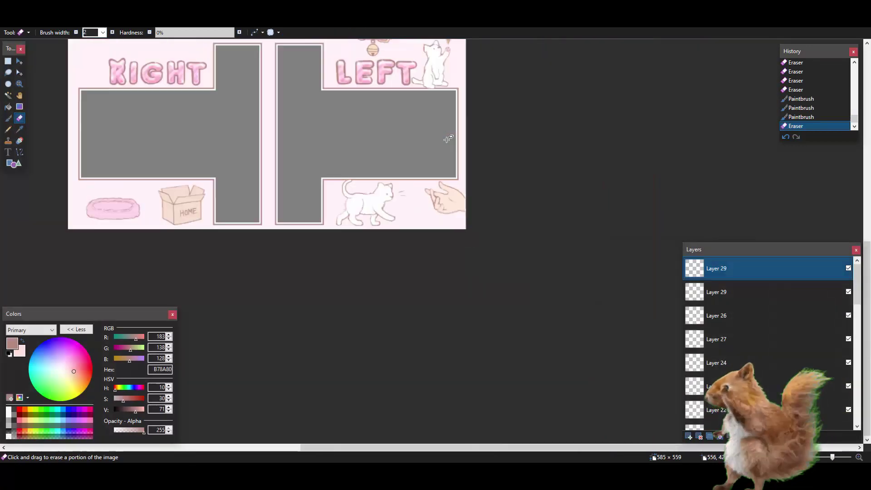
scroll(386, 236, "up", 5)
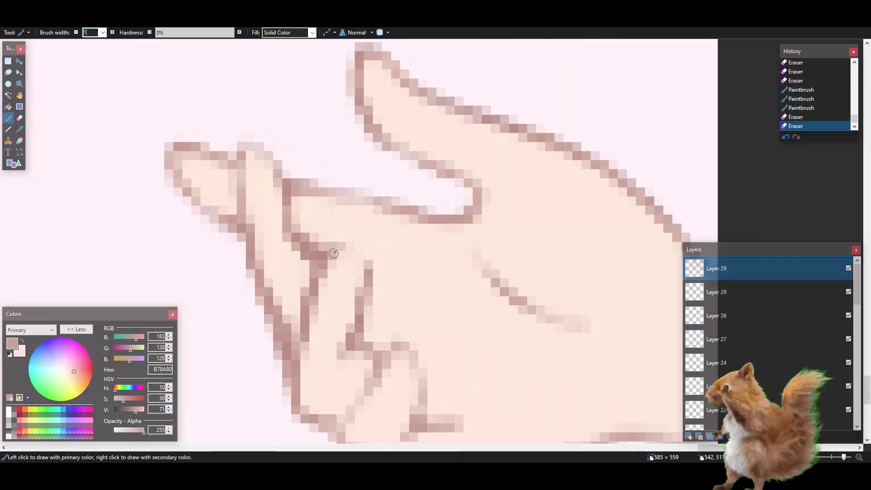
left_click_drag(335, 253, 363, 290)
scroll(376, 270, "down", 3)
scroll(423, 220, "down", 6)
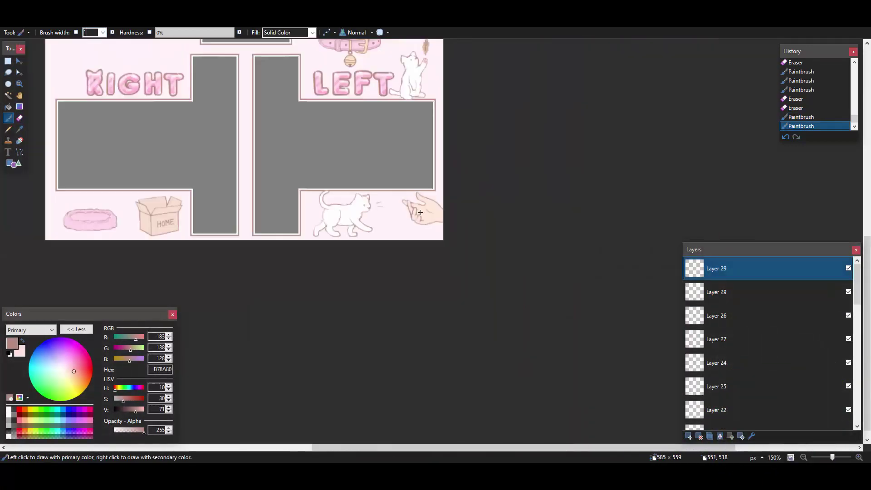
scroll(434, 299, "up", 3)
scroll(546, 159, "down", 4)
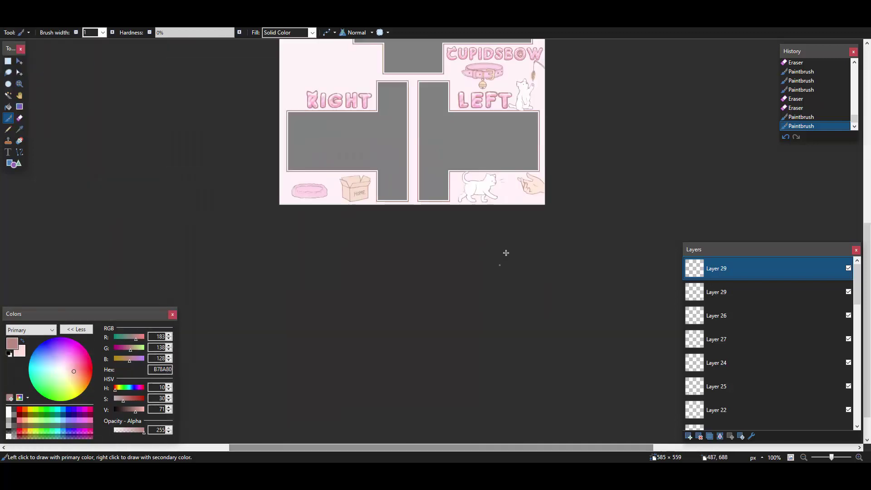
- Toggle layer visibility to identify the walking cat's layers and make Layer 22 active
scroll(554, 142, "up", 1)
scroll(555, 142, "up", 3)
scroll(554, 142, "down", 4)
left_click_drag(858, 297, 857, 305)
double_click(849, 379)
left_click(799, 379)
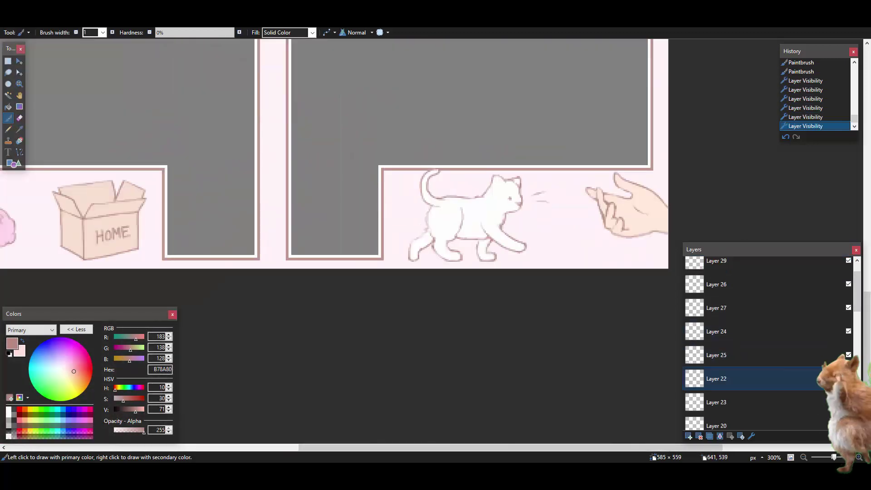
- Move the walking cat's contents on Layer 22 and Layer 23 closer to the hand and clear the selection
scroll(633, 250, "up", 2)
left_click(19, 61)
key("ctrl+a")
left_click_drag(518, 190, 558, 191)
left_click(731, 402)
key("ctrl+shift+i")
left_click_drag(510, 253, 550, 253)
key("ctrl+shift+i")
scroll(551, 252, "down", 4)
key("ctrl+d")
key("s")
scroll(413, 251, "up", 2)
left_click(10, 18)
left_click(27, 84)
- Look over the whole template, from the cat tree and top border down to the walking cat and paw prints
scroll(399, 247, "down", 2)
scroll(400, 247, "up", 2)
scroll(407, 256, "down", 1)
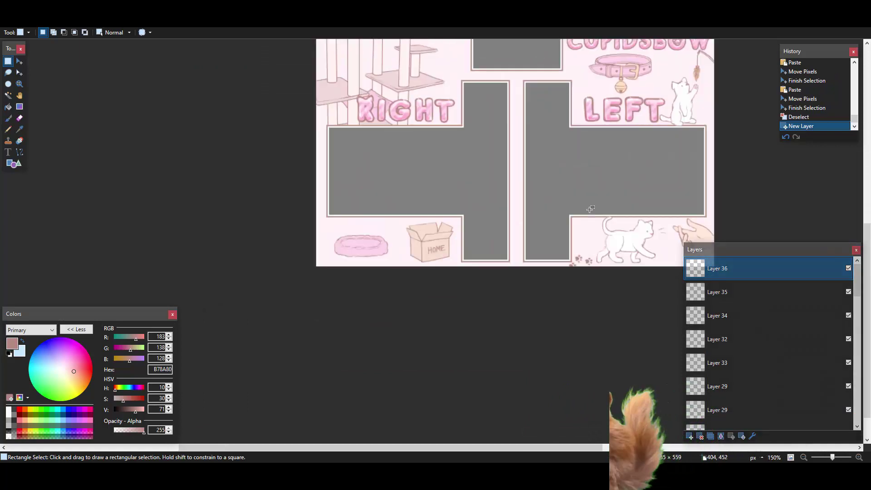
scroll(590, 268, "up", 1)
left_click_drag(518, 449, 614, 449)
scroll(416, 343, "up", 4)
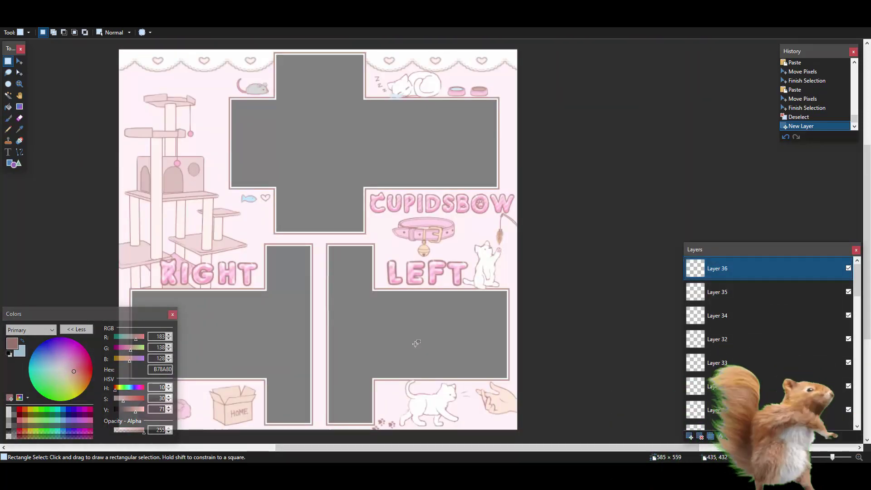
scroll(406, 359, "down", 7)
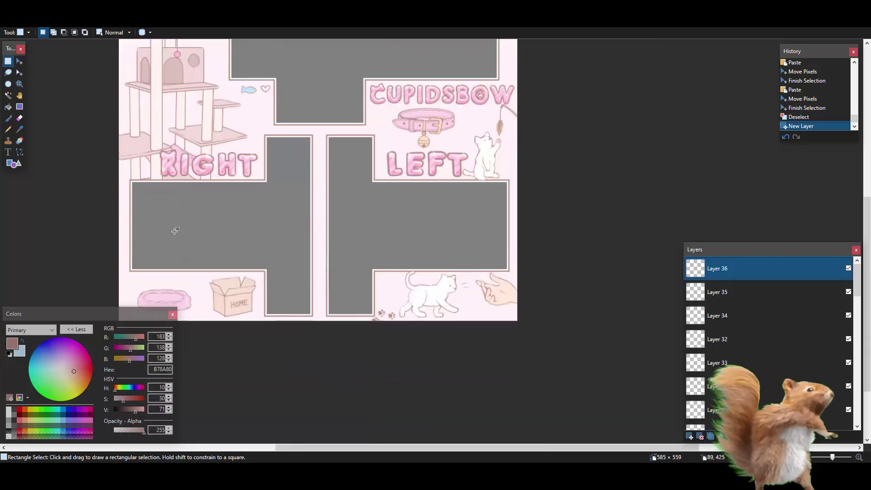
scroll(135, 192, "up", 12)
scroll(231, 224, "down", 8)
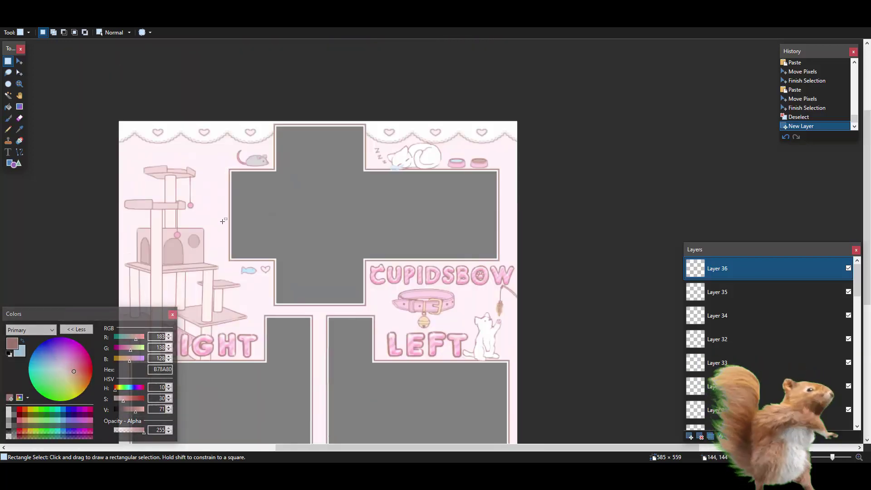
scroll(457, 424, "down", 2)
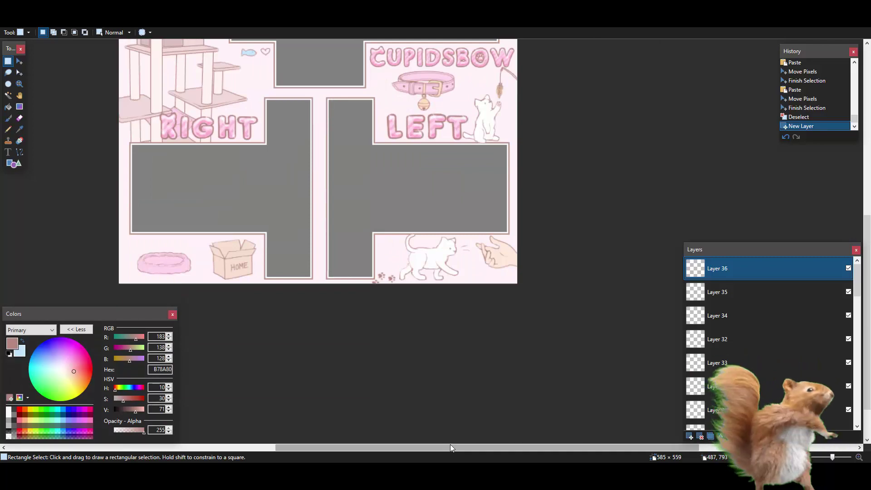
left_click_drag(447, 448, 411, 449)
scroll(411, 393, "up", 6)
scroll(495, 277, "up", 2)
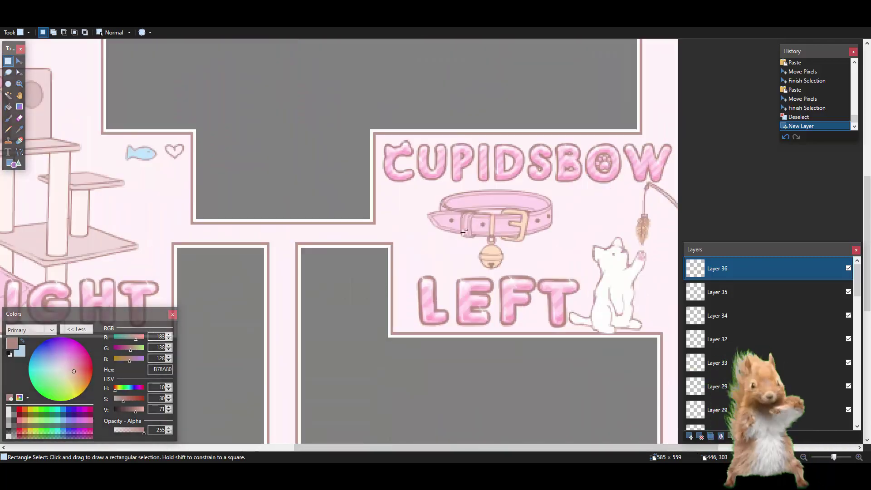
scroll(463, 232, "down", 5)
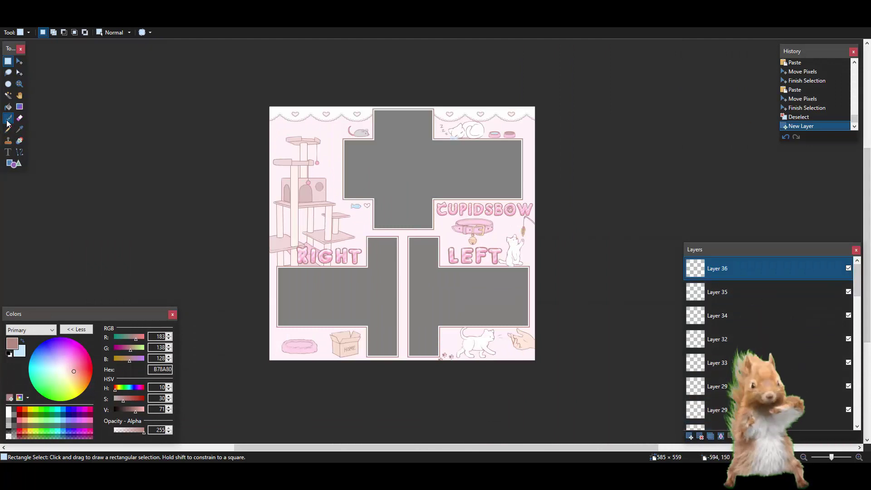
- Paint a brown paw pad in the pink margin beside the upper gray area with a 5-pixel brush at 84% hardness
scroll(551, 200, "up", 5)
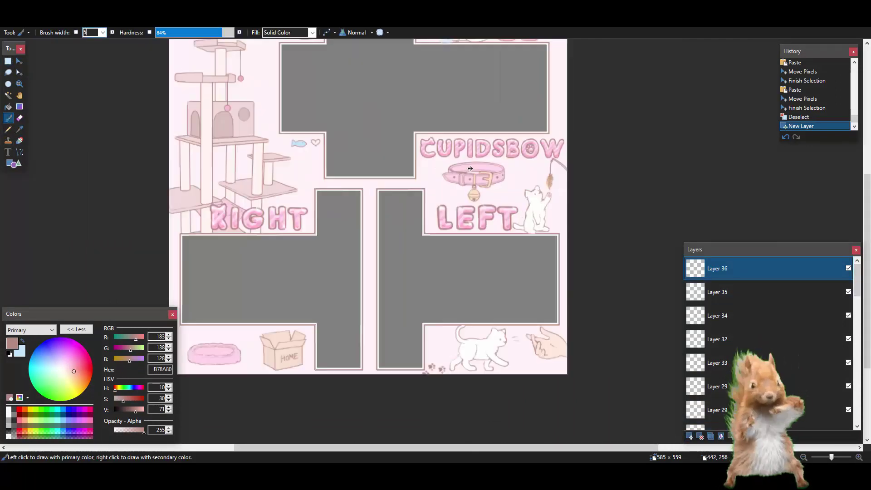
scroll(710, 171, "up", 3)
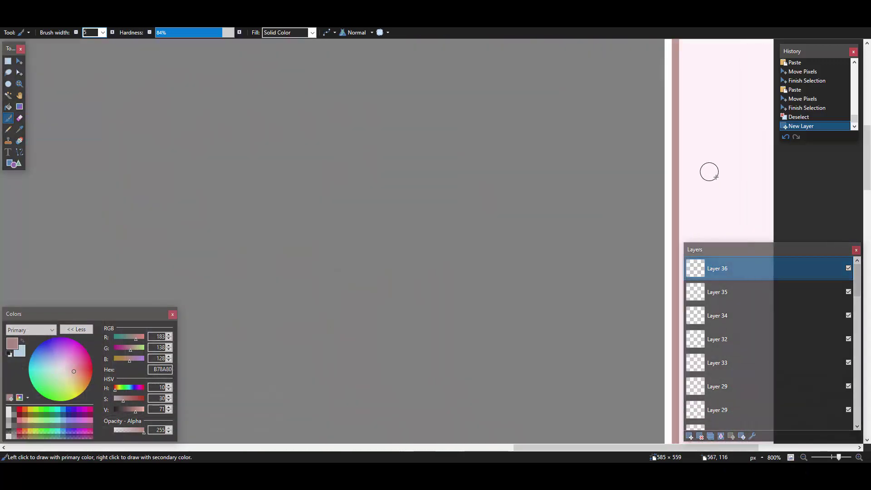
left_click_drag(537, 450, 616, 450)
mouse_move(433, 250)
left_mouse_down()
mouse_move(438, 207)
mouse_move(468, 233)
mouse_move(452, 222)
mouse_move(431, 231)
left_mouse_up()
scroll(454, 210, "up", 2)
- Reduce the brush width to 3 and paint four toes above the paw pad
left_click(76, 33)
left_click(77, 32)
left_click_drag(382, 194, 392, 211)
mouse_move(402, 159)
left_mouse_down()
mouse_move(404, 175)
mouse_move(441, 150)
left_mouse_up()
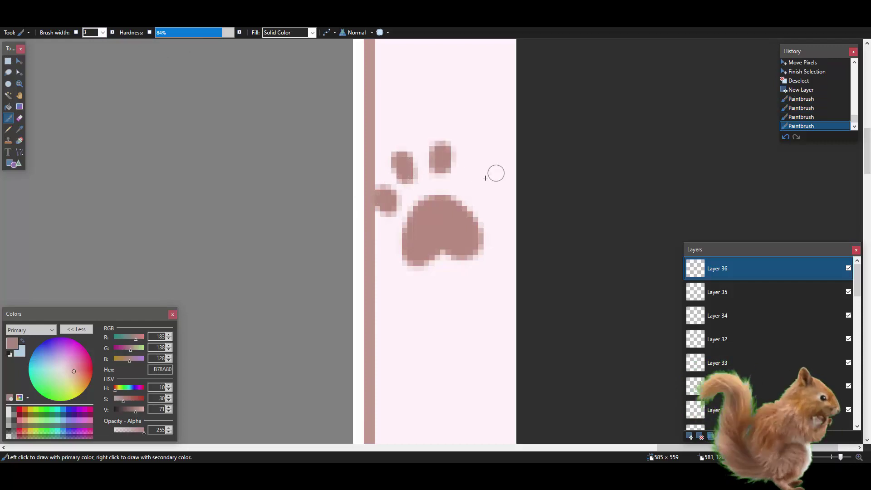
left_click_drag(483, 178, 481, 169)
- Move the paw print 3 pixels to the right, away from the brown frame, and clear the selection
key("ctrl+a")
key("m")
left_click_drag(431, 157, 447, 156)
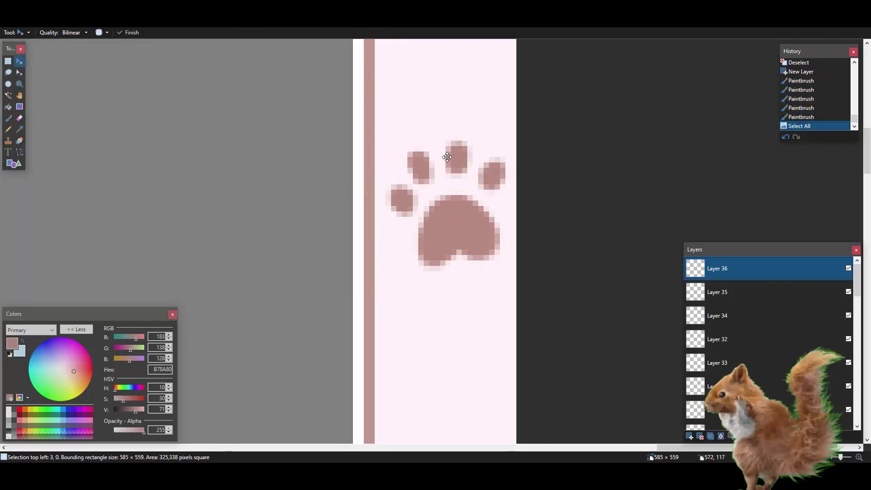
scroll(444, 157, "down", 5)
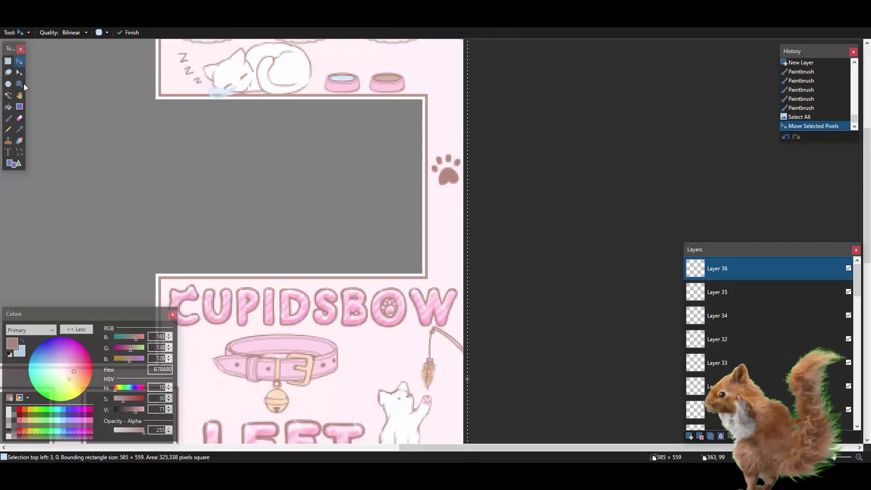
left_click(8, 62)
key("ctrl+d")
scroll(381, 158, "down", 4)
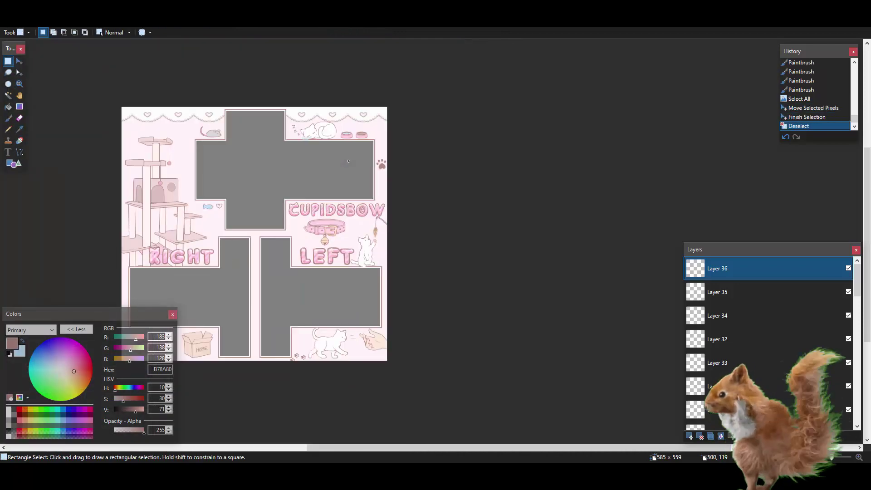
scroll(380, 158, "up", 4)
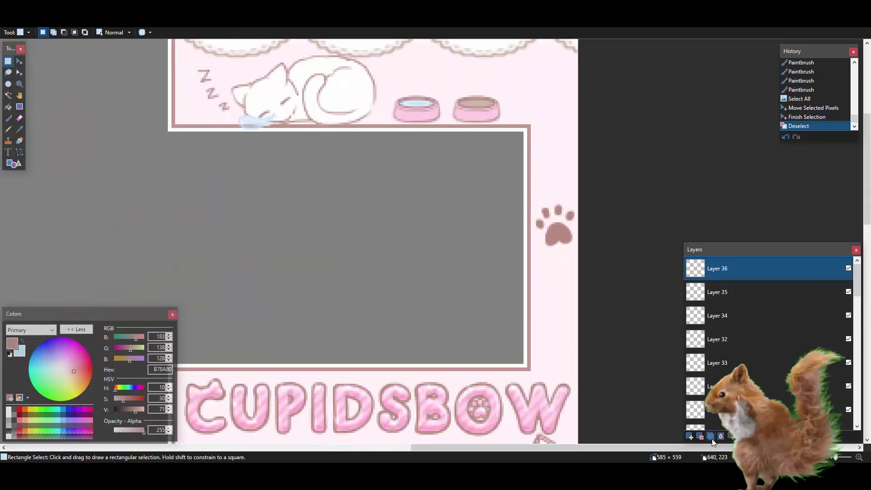
- Duplicate the paw print's layer and flip the copy horizontally
key("ctrl+shift+d")
left_click(84, 20)
left_click(96, 82)
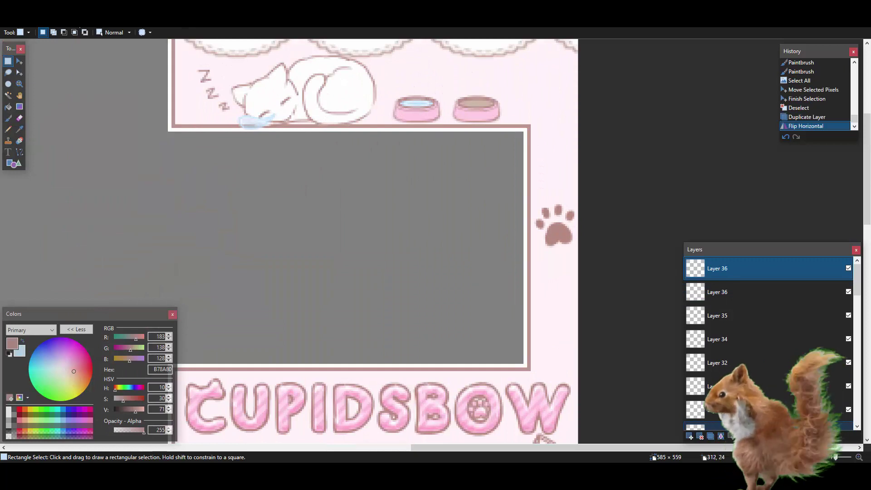
- Place the mirrored paw print just below the original in the pink margin and clear the selection
key("ctrl+z")
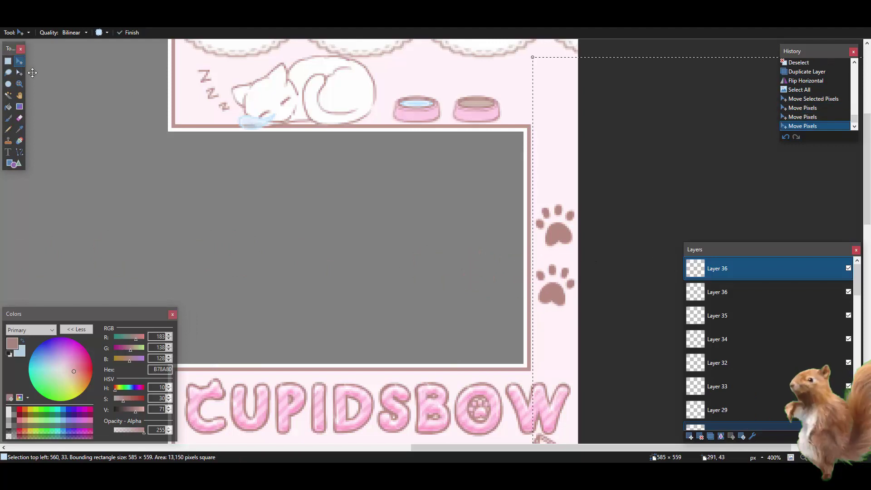
left_click(532, 240)
scroll(531, 240, "down", 1)
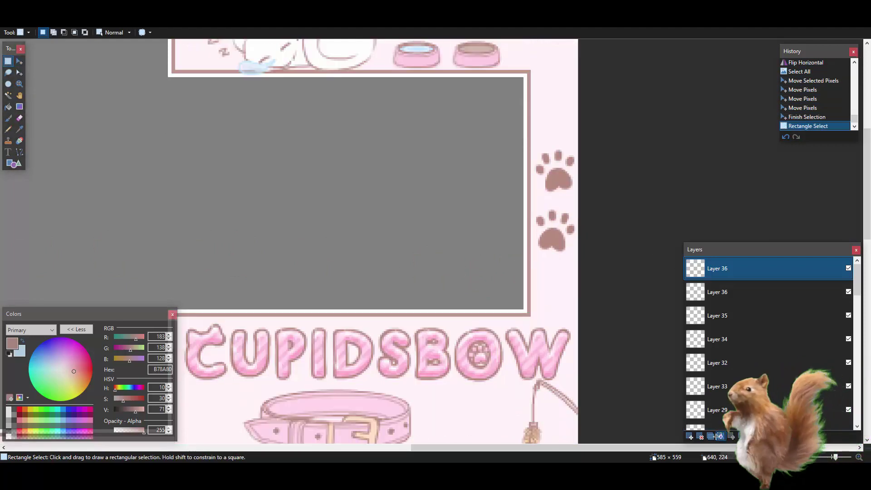
- Merge the mirrored paw print down into the original's layer and duplicate the layer holding the pair
left_click(721, 436)
left_click(711, 436)
key("m")
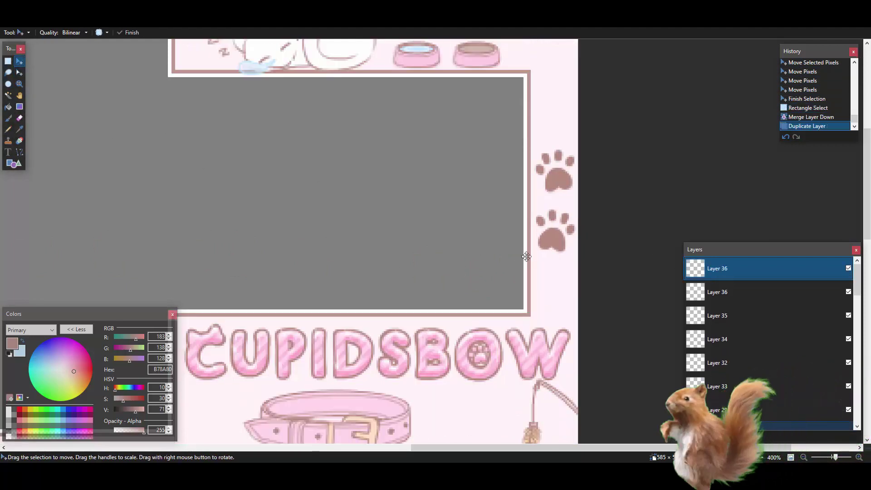
- Move the duplicated pair directly above the original pair in the pink margin, clear the selection, and merge it down
scroll(532, 263, "up", 1)
scroll(531, 263, "up", 1)
key("ctrl+a")
left_click_drag(554, 309, 555, 192)
left_click(5, 61)
key("ctrl+d")
scroll(289, 245, "down", 1)
key("ctrl+m")
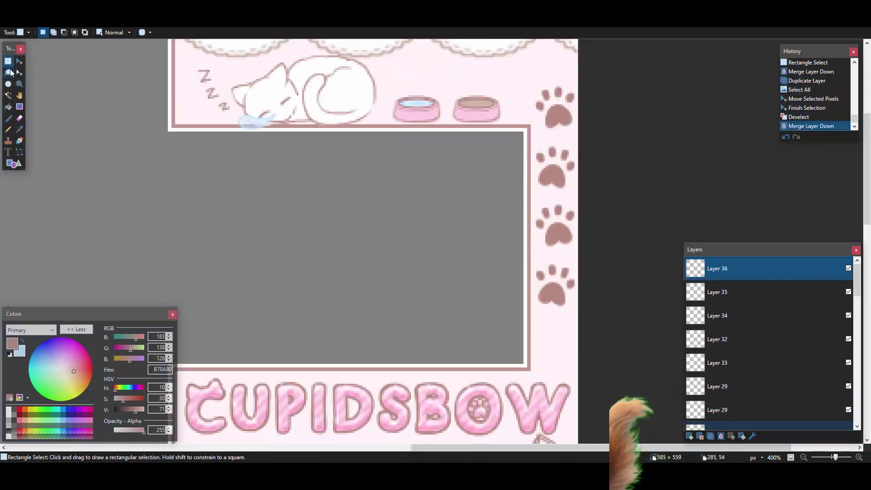
- Move the column of four paw prints down along the margin and clear the selection
key("ctrl+a")
left_click_drag(610, 184, 609, 231)
left_click(8, 61)
left_click(373, 135)
scroll(386, 134, "down", 4)
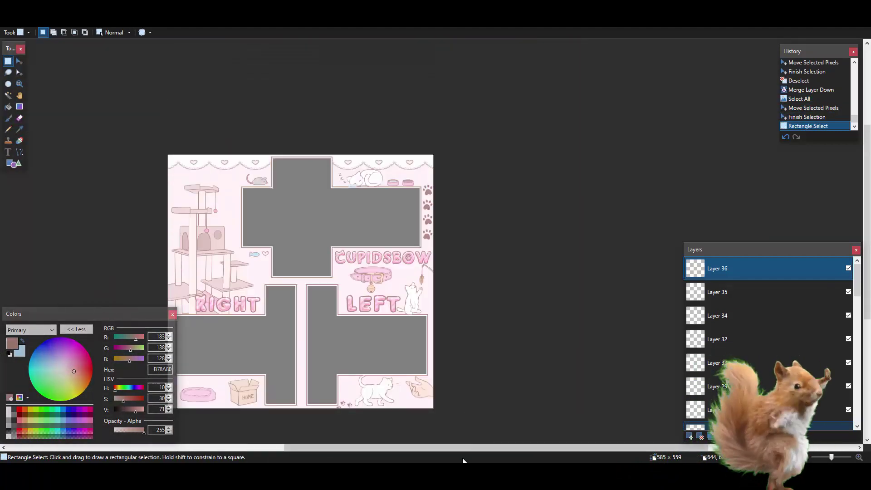
- Select the four paw prints, scale them down to 23 × 69 pixels, and place them back in the margin beside the frame
left_click_drag(468, 448, 398, 448)
scroll(410, 400, "down", 1)
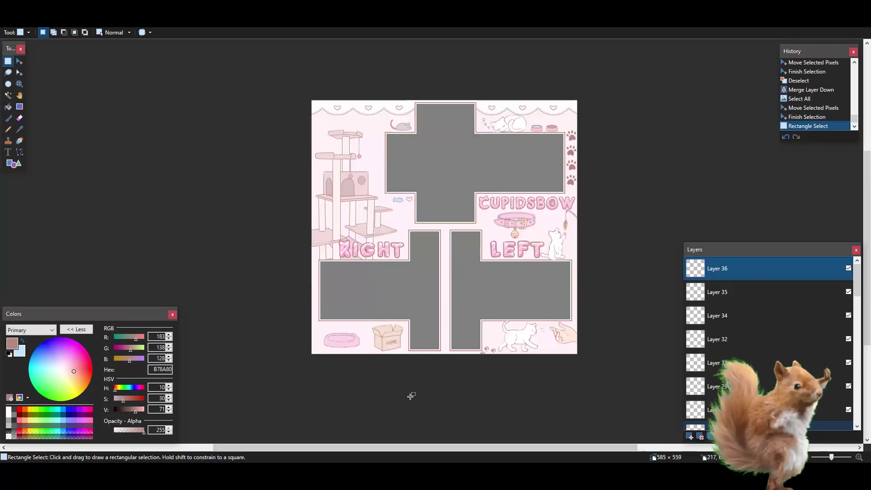
scroll(410, 400, "down", 1)
scroll(411, 396, "up", 2)
scroll(412, 381, "up", 2)
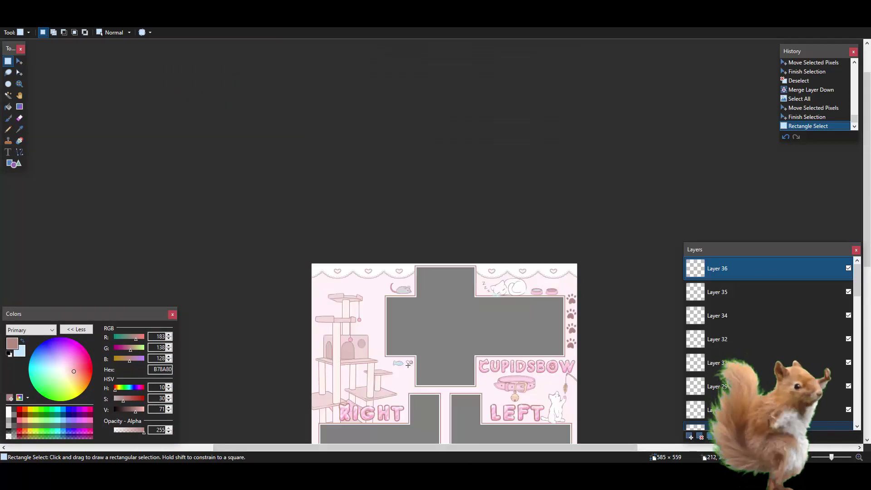
scroll(412, 382, "down", 2)
scroll(671, 174, "up", 2)
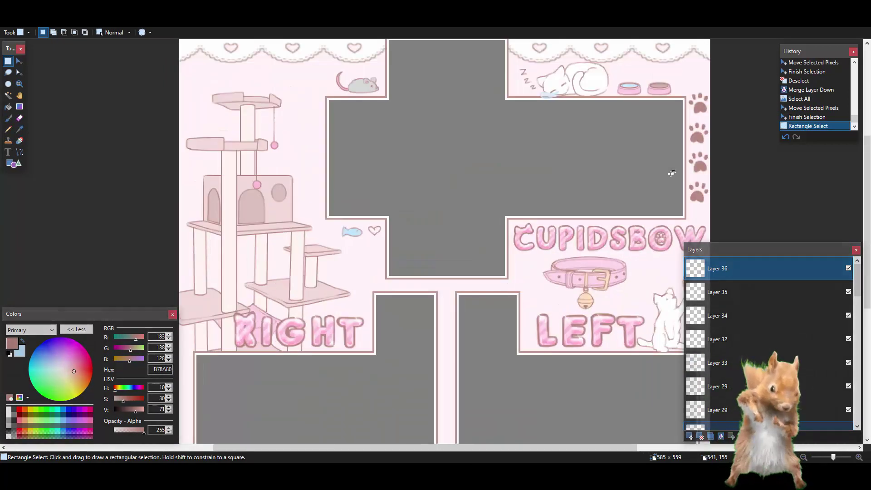
left_click_drag(672, 82, 711, 216)
left_click(19, 62)
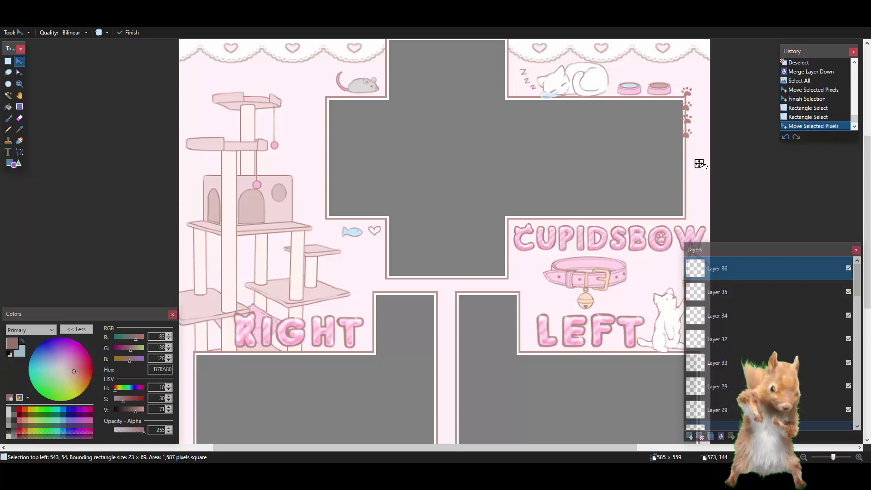
key("Left")
scroll(711, 177, "up", 3)
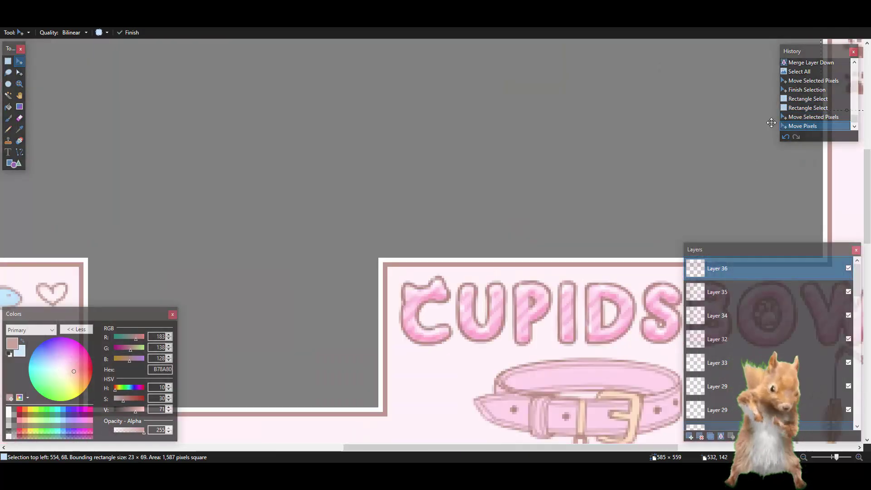
scroll(486, 443, "right", 5)
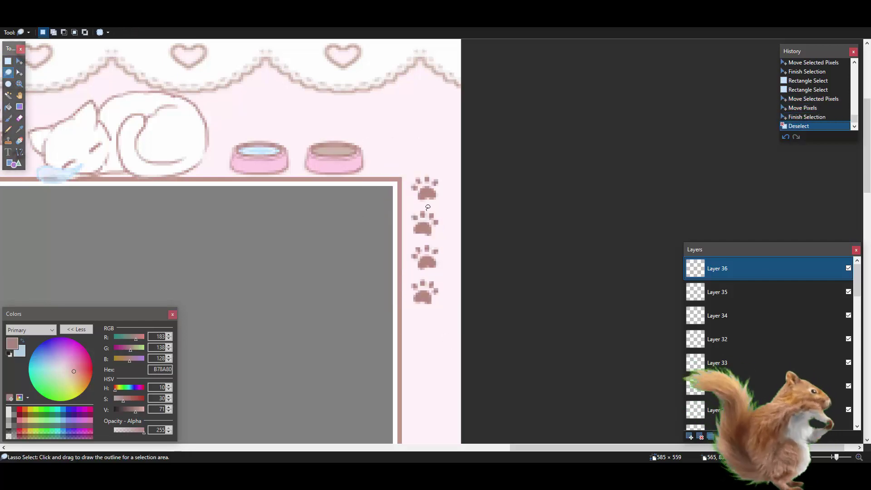
- Lasso the second and fourth paw prints, shift them 8 pixels to the right to stagger the column, and clear the selection
mouse_move(396, 264)
left_mouse_down()
mouse_move(465, 324)
mouse_move(499, 262)
left_mouse_up()
left_click(436, 206)
mouse_move(429, 208)
left_mouse_down()
mouse_move(406, 235)
mouse_move(427, 240)
mouse_move(449, 224)
left_mouse_up()
key("ctrl")
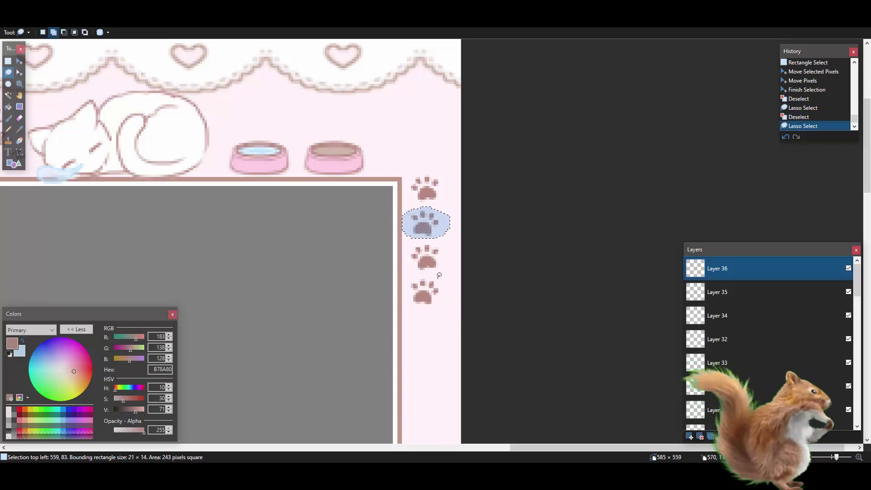
mouse_move(440, 276)
left_mouse_down()
mouse_move(407, 280)
mouse_move(438, 275)
left_mouse_up()
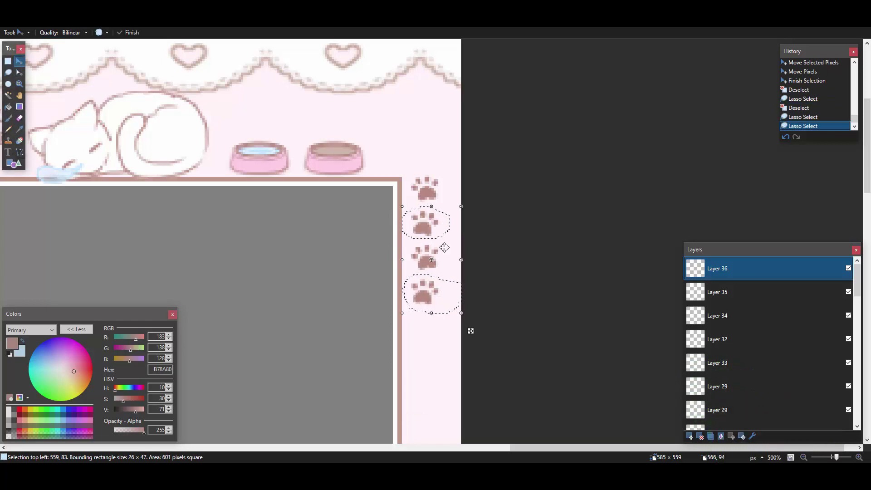
left_click_drag(438, 226, 456, 226)
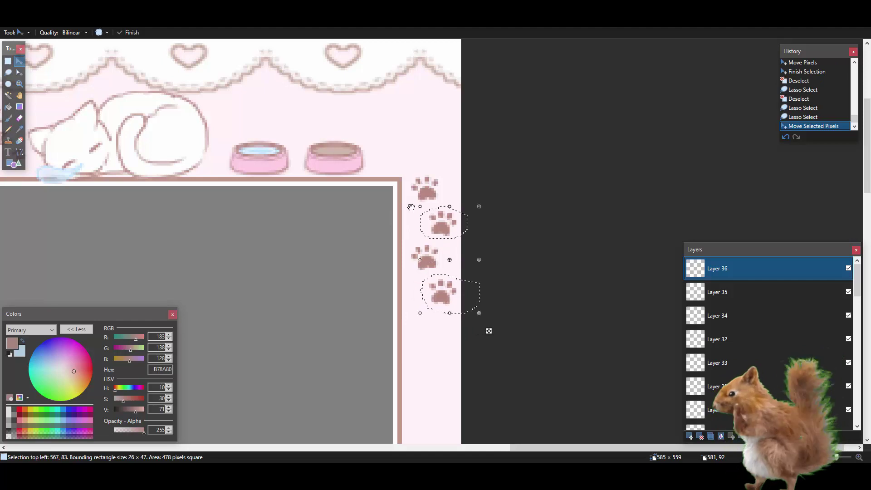
left_click(8, 60)
left_click(55, 69, "ctrl")
left_click_drag(53, 68, 57, 70)
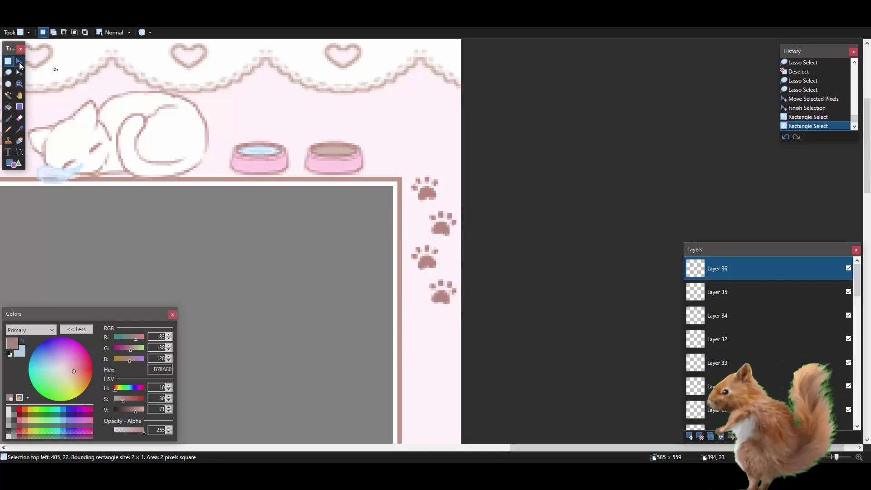
left_click(57, 73)
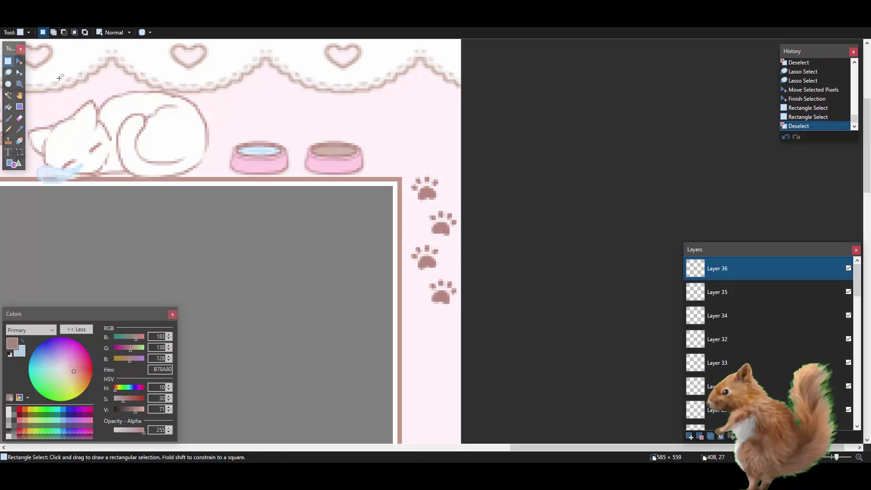
- Move the staggered group of four paw prints up so it starts beside the food bowls, and finish the selection
left_click(19, 60)
key("ctrl+a")
left_click_drag(400, 175, 395, 136)
left_click(8, 61)
scroll(325, 122, "down", 5)
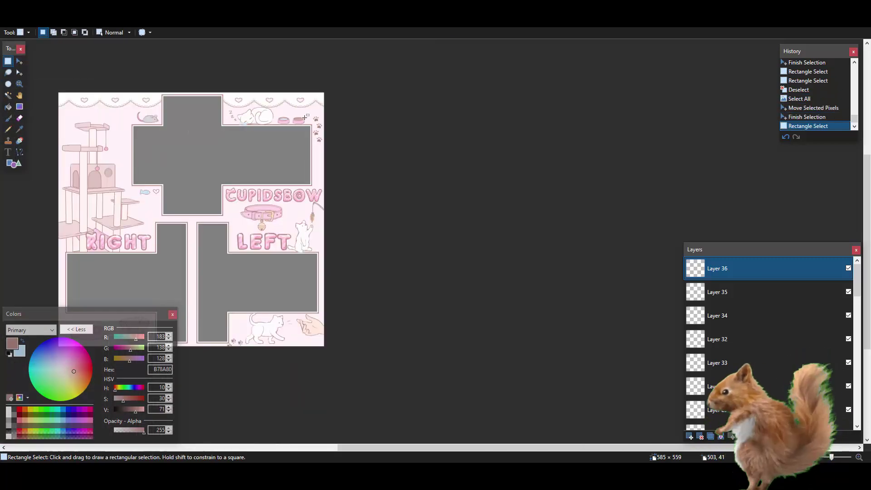
- Duplicate the paw print layer, place the copy directly below the first group in the margin, and merge it down
scroll(317, 131, "up", 5)
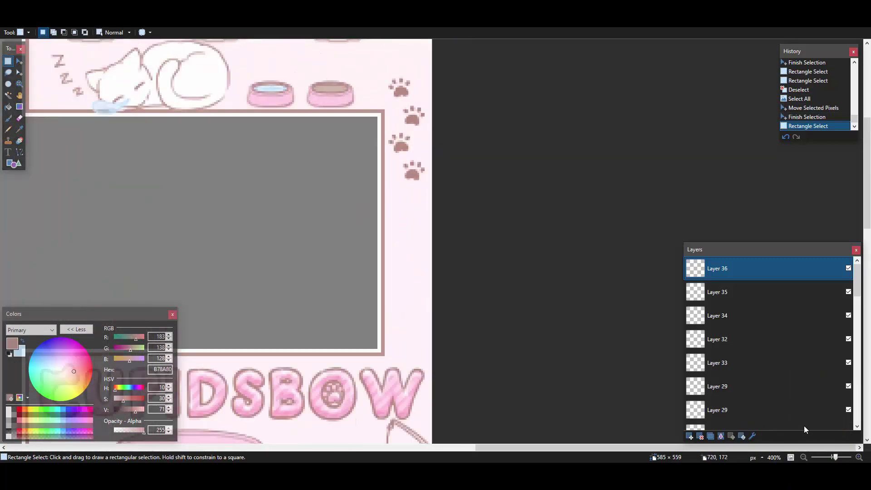
left_click(713, 438)
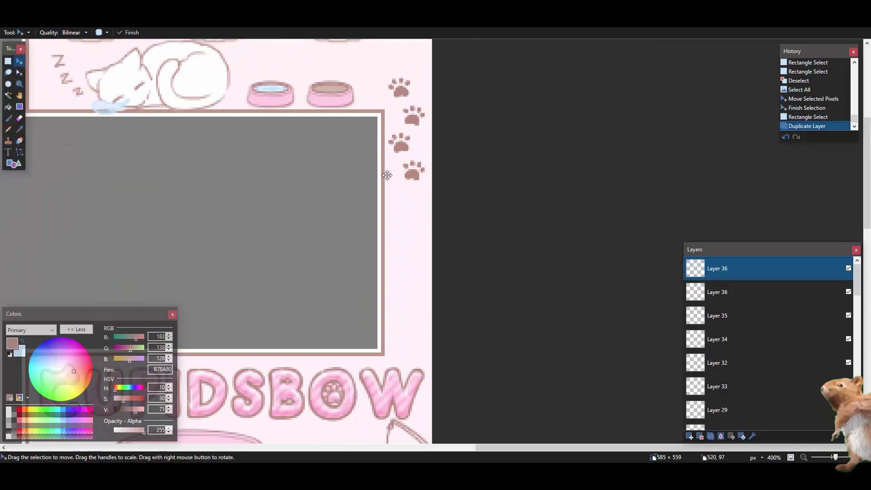
key("ctrl+a")
left_click_drag(387, 178, 389, 291)
left_click(7, 61)
left_click(41, 77)
key("ctrl+m")
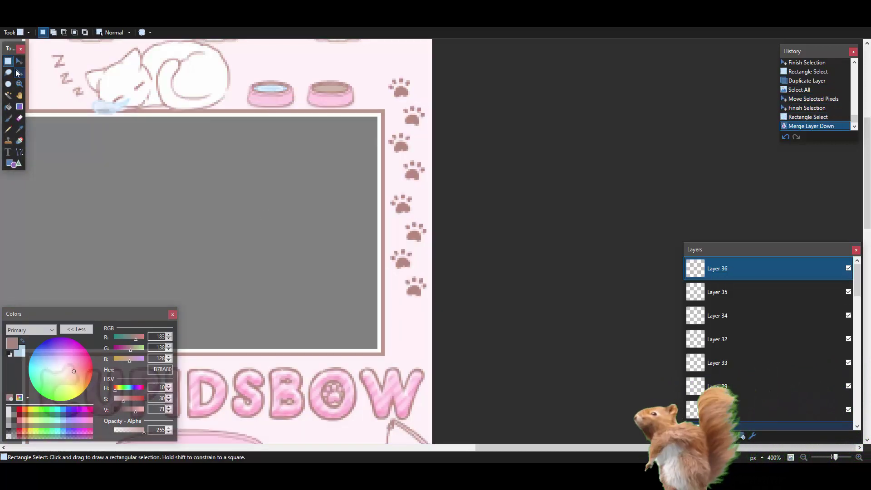
- Move all eight paw prints 21 pixels down and 1 pixel right along the frame's outer edge
left_click(19, 62)
key("ctrl+a")
left_click_drag(493, 196, 496, 231)
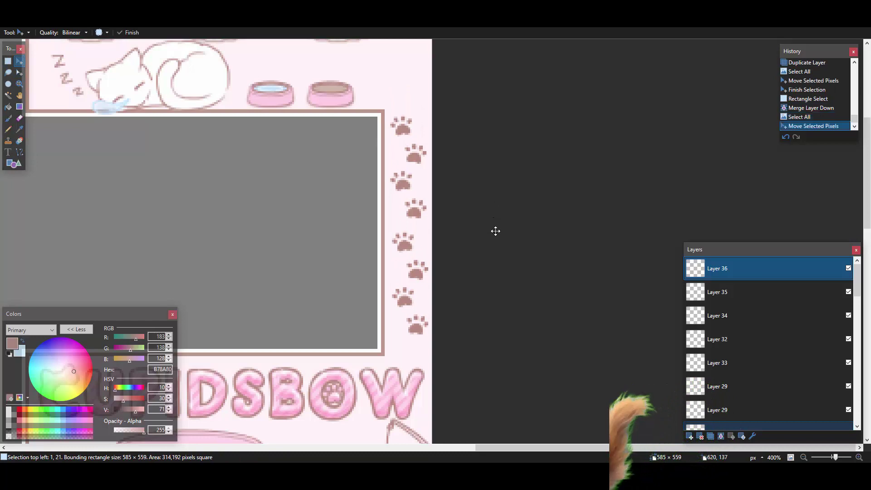
left_click(7, 62)
- Review the whole template to judge the placement of the paw print column
scroll(348, 242, "down", 4)
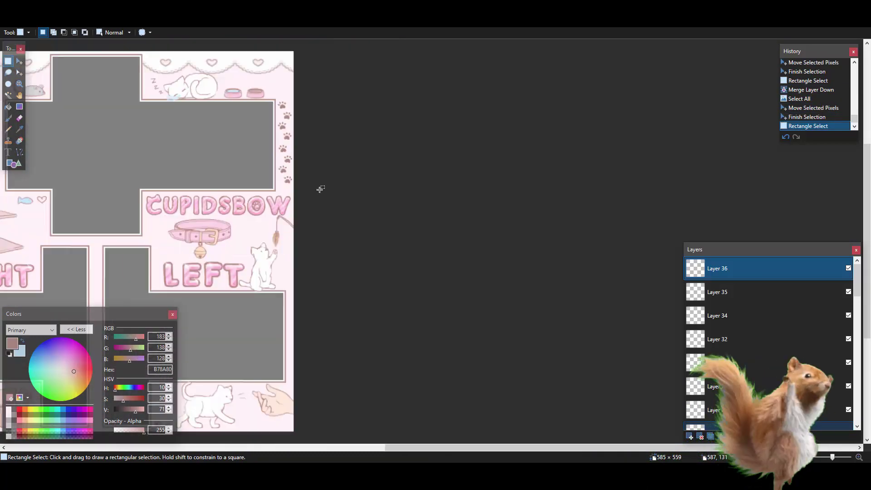
scroll(347, 242, "up", 2)
left_click_drag(400, 447, 236, 446)
scroll(317, 304, "down", 2)
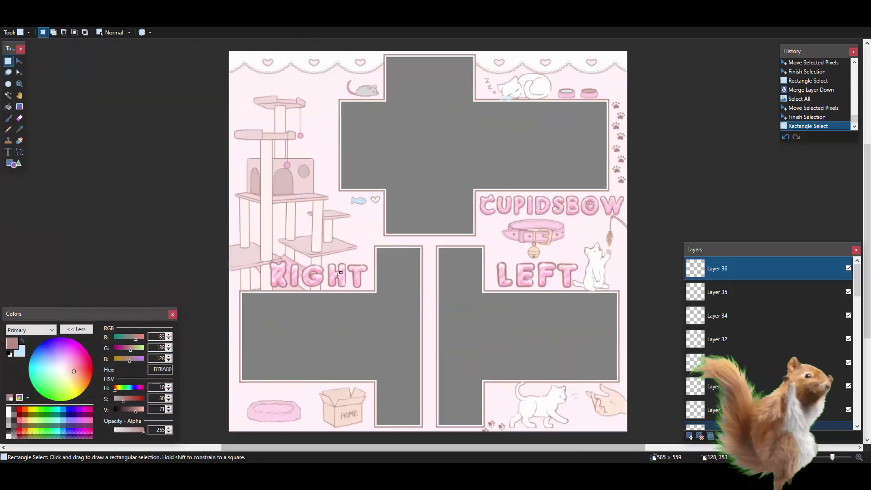
scroll(340, 273, "down", 3)
scroll(344, 276, "up", 5)
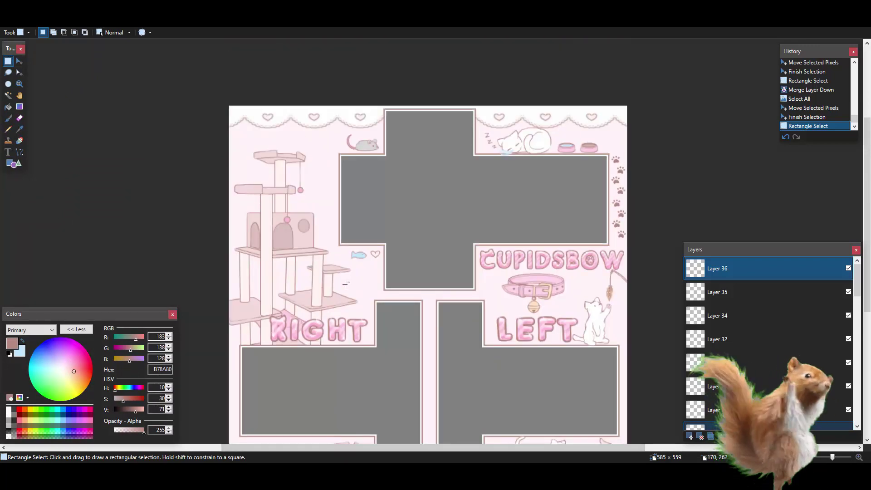
scroll(346, 285, "down", 5)
scroll(345, 284, "up", 3)
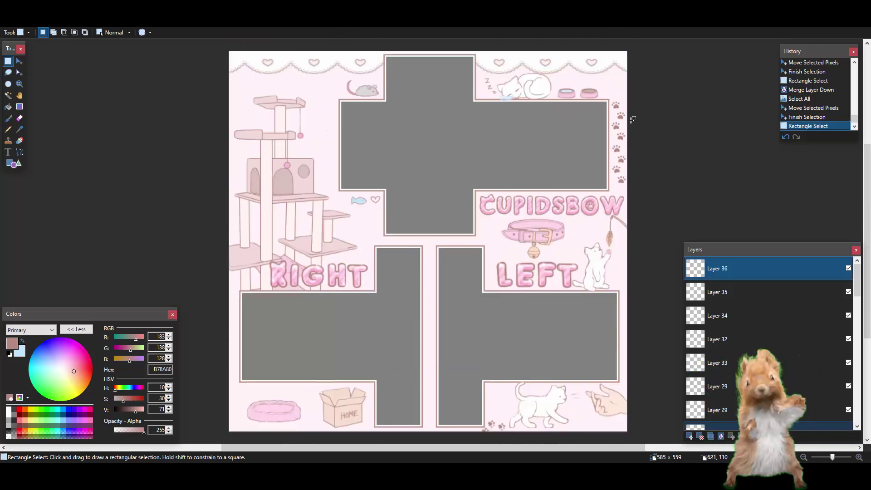
- Lasso and copy the lowest four paw prints, then paste one copy below the blue fish and another beside the cat tree's upper platforms
scroll(631, 119, "up", 2, "ctrl")
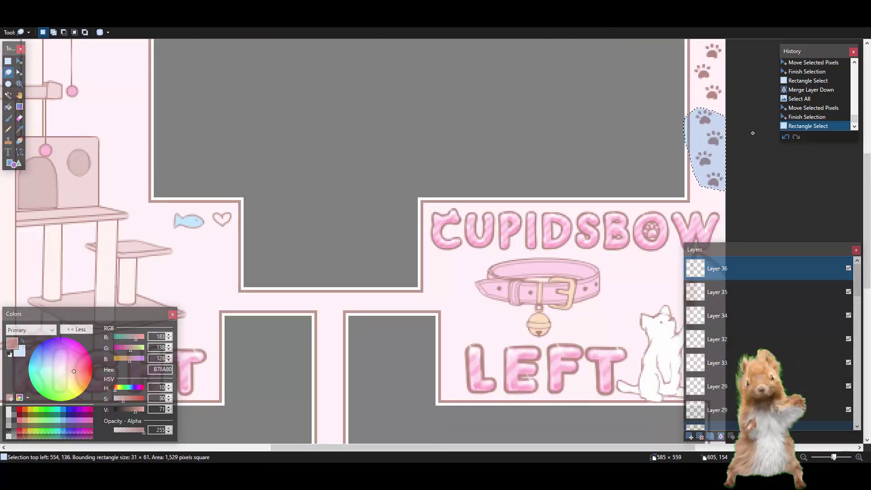
key("ctrl+v")
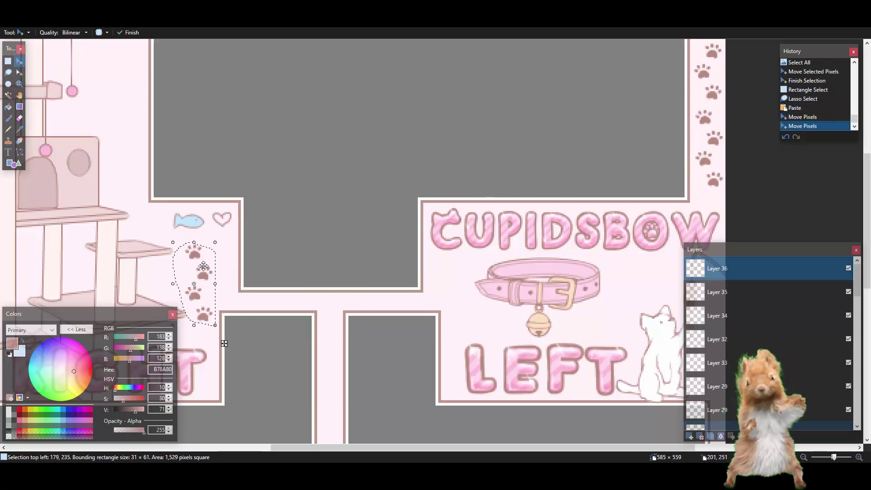
left_click_drag(184, 239, 161, 202)
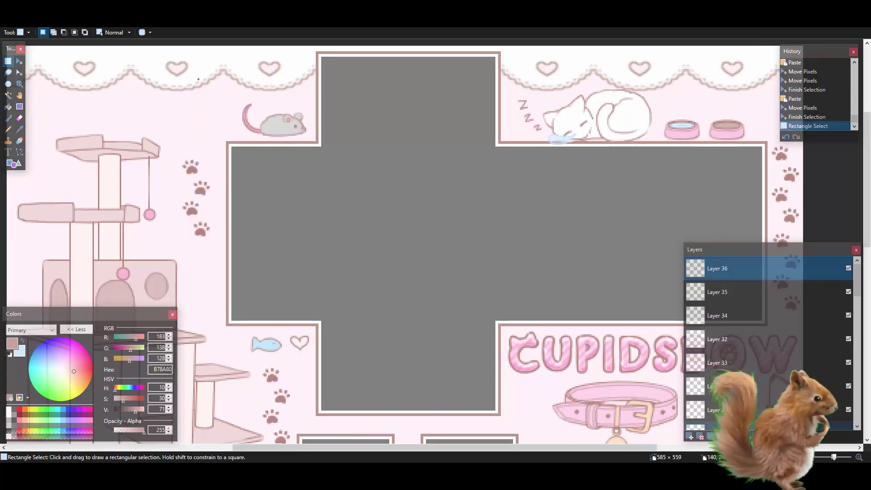
- Paste another copy of the four paw prints into the lower corner beside the pink cat bed and clear the selection
scroll(198, 79, "down", 5)
scroll(198, 183, "up", 1)
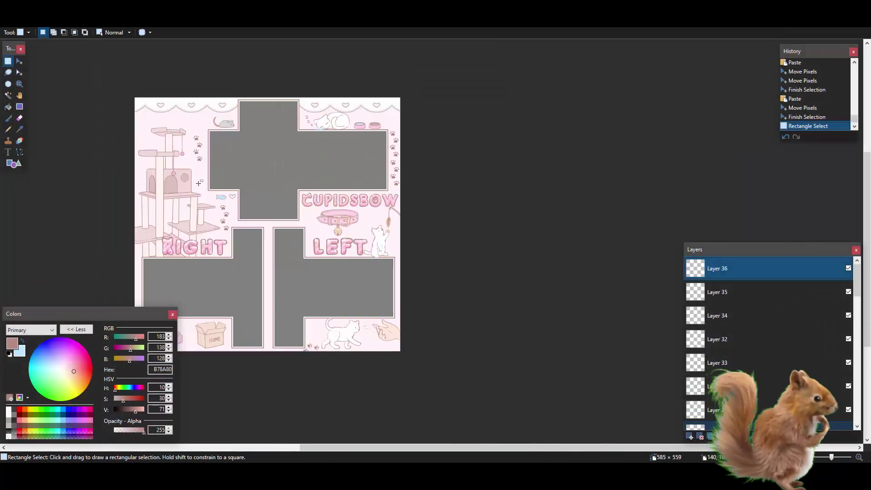
scroll(198, 183, "up", 2)
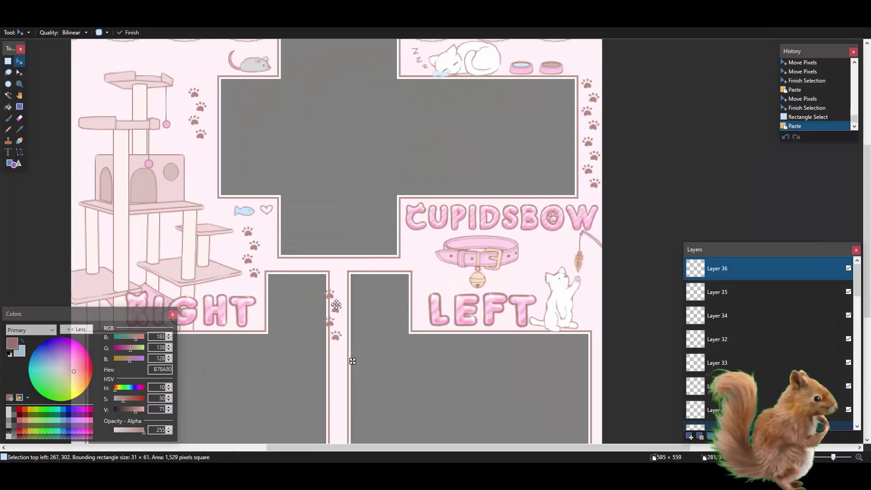
scroll(335, 307, "down", 3)
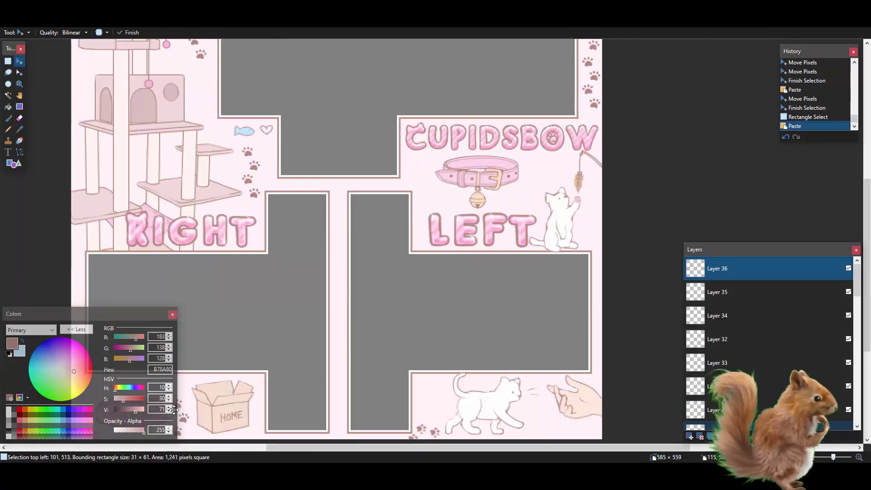
scroll(269, 375, "down", 4)
scroll(337, 366, "left", 5)
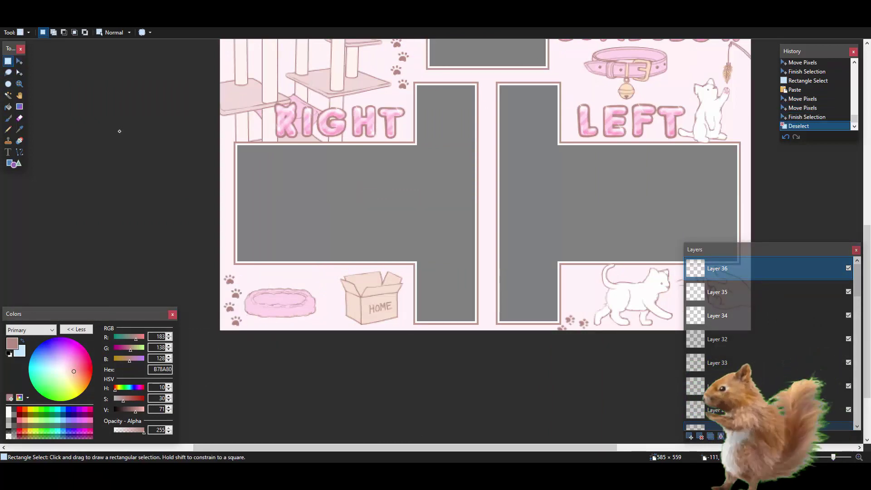
- Examine the full template with all the paw print groups in place
scroll(331, 135, "up", 2)
scroll(331, 135, "down", 2)
scroll(394, 173, "up", 1)
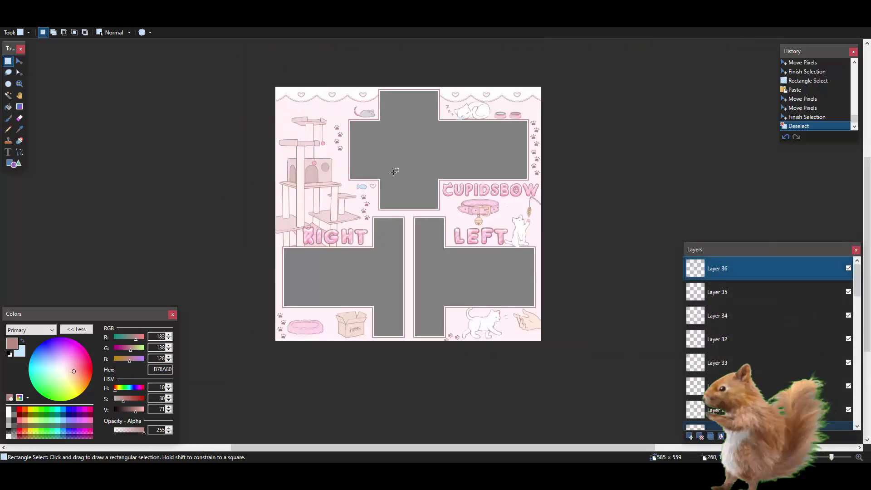
scroll(414, 179, "up", 2)
scroll(433, 207, "down", 3)
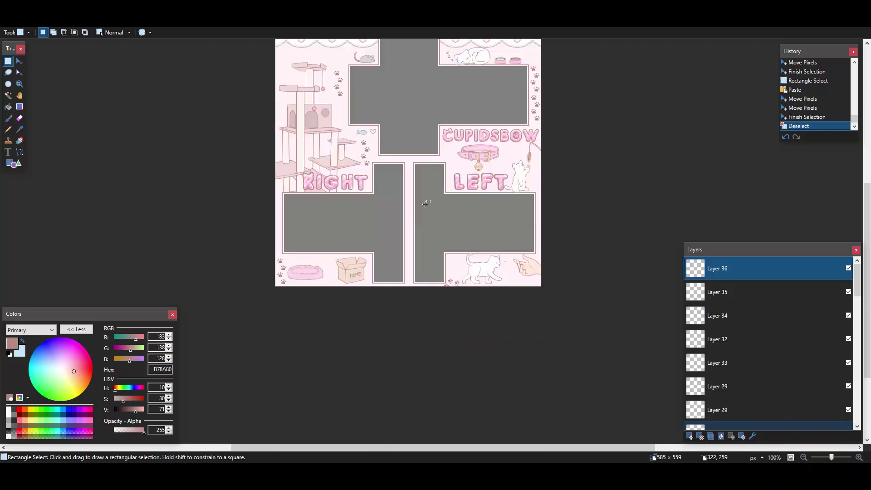
scroll(433, 204, "up", 1)
scroll(446, 209, "up", 1)
scroll(454, 211, "down", 1)
- Hide and show Layers 36 and 35 to check their contents, and merge Layer 36 down into Layer 35
mouse_move(857, 280)
left_mouse_down()
mouse_move(857, 408)
mouse_move(856, 279)
left_mouse_up()
left_click(849, 270)
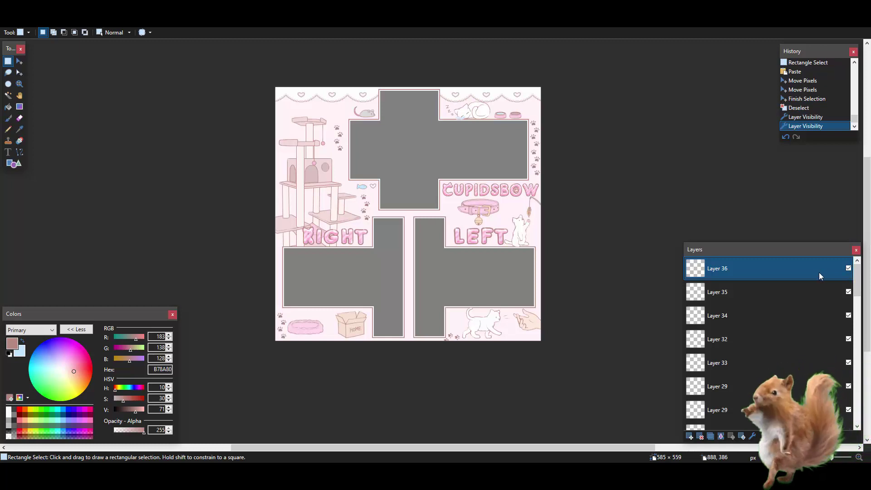
left_click(849, 269)
left_click(849, 269)
left_click(848, 292)
left_click(849, 292)
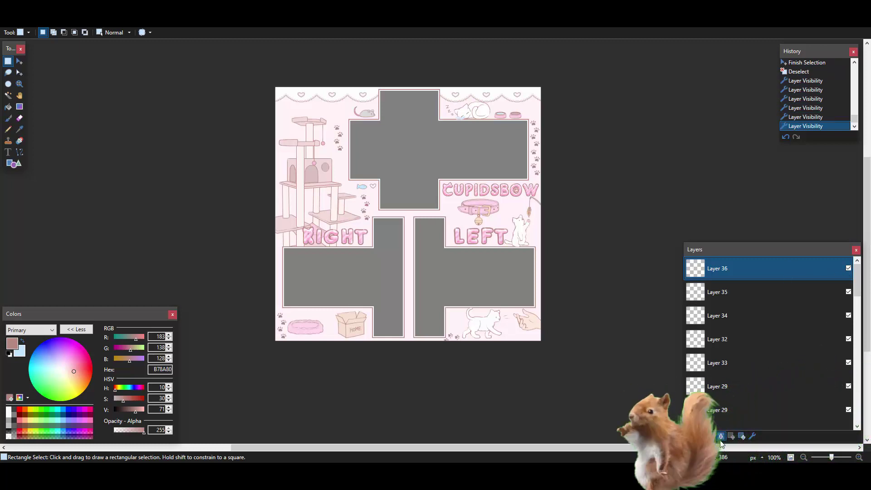
left_click(722, 436)
scroll(428, 252, "up", 1)
scroll(428, 253, "down", 1)
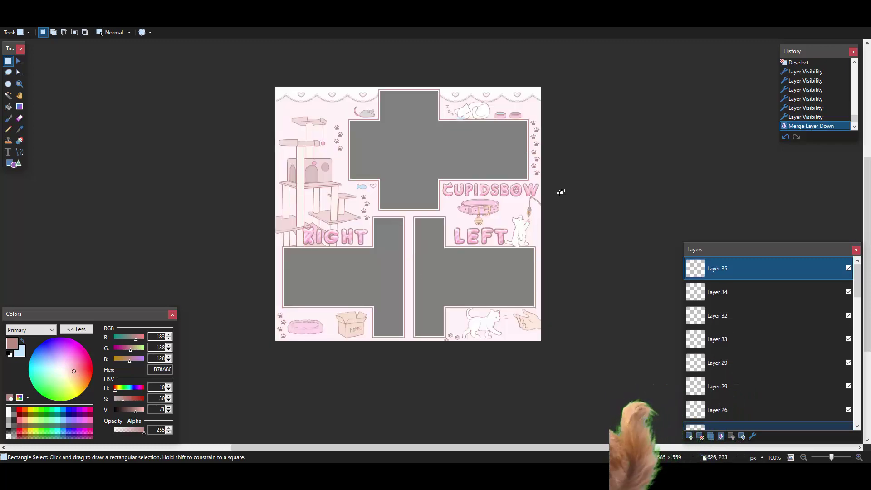
- Examine the whole template from the lace trim and sleeping cat down to the pink bed and HOME box
scroll(458, 98, "up", 1)
scroll(313, 199, "down", 8)
scroll(313, 190, "up", 9)
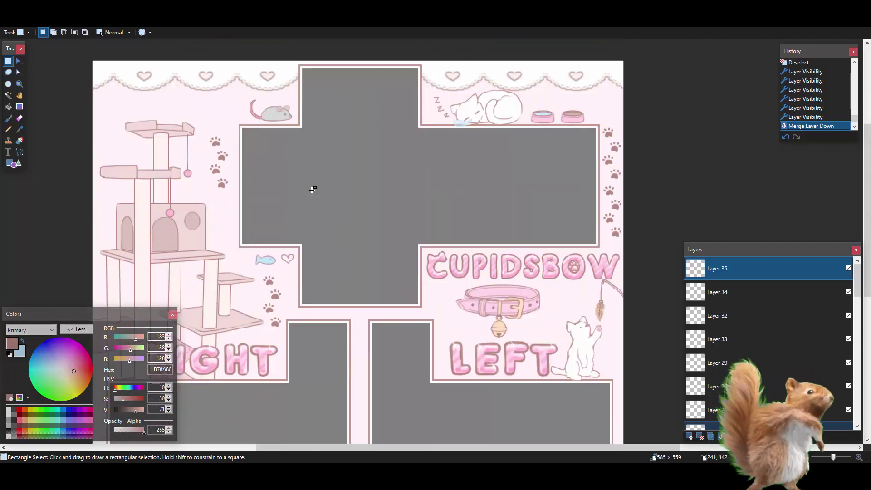
scroll(313, 189, "down", 4)
scroll(496, 205, "up", 4)
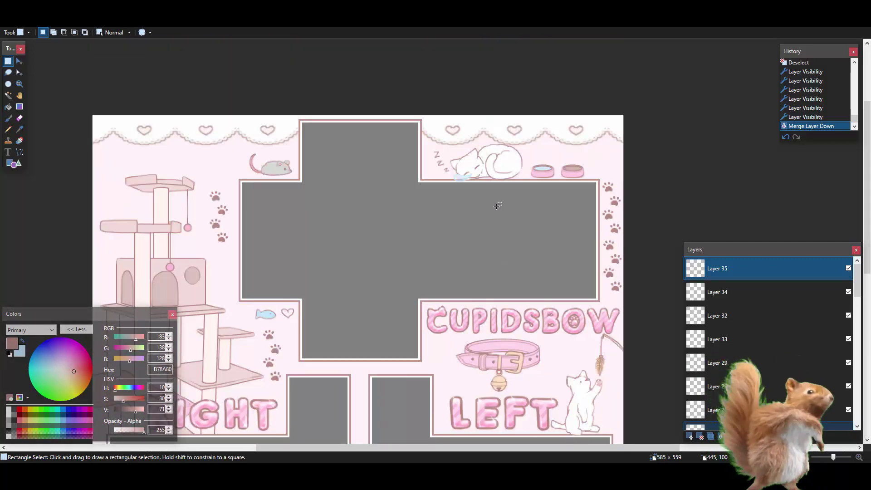
scroll(497, 205, "down", 10)
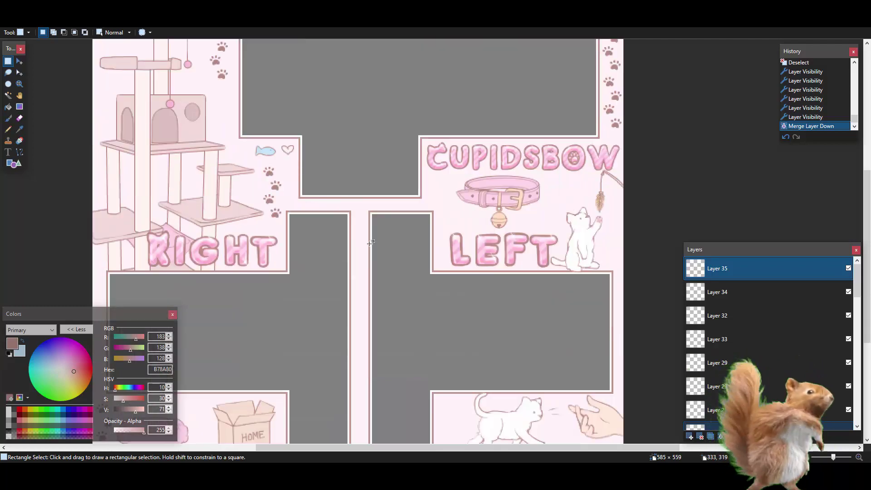
scroll(303, 300, "up", 13)
scroll(196, 313, "down", 8)
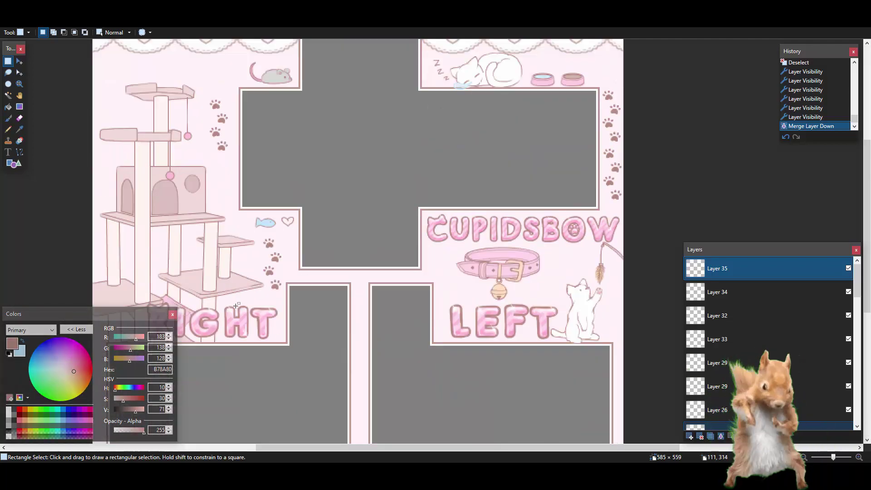
scroll(344, 416, "left", 5)
scroll(344, 415, "down", 4)
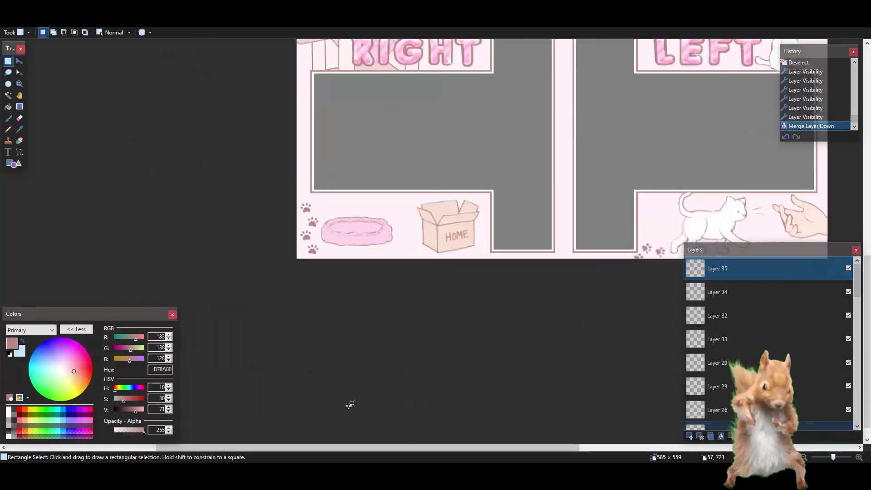
scroll(524, 321, "up", 3)
scroll(697, 235, "down", 3)
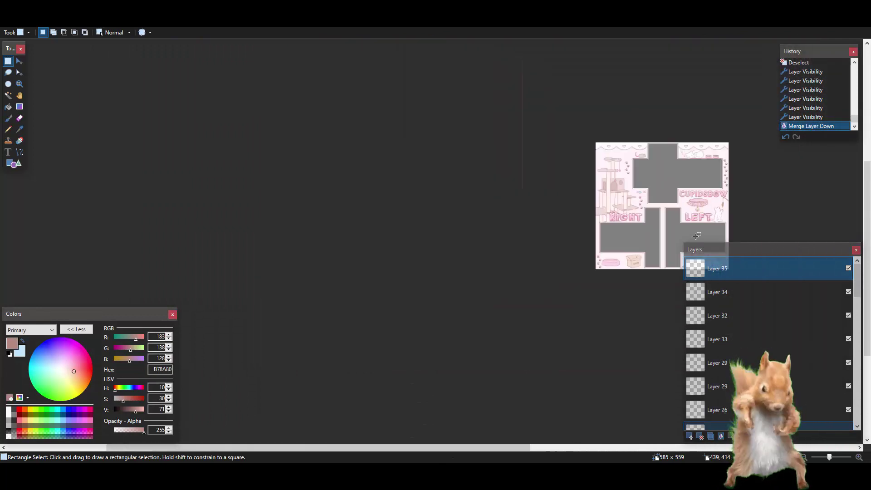
scroll(508, 356, "down", 1)
left_click_drag(445, 448, 590, 448)
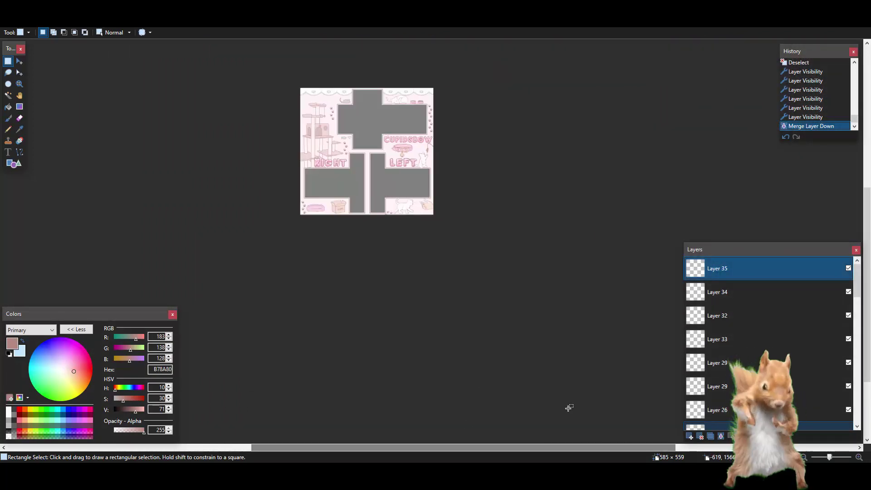
- Compare the paw print groups along the lower edge, beside the cat tree and in the upper side margin
scroll(543, 377, "up", 1)
scroll(384, 233, "up", 2)
scroll(390, 236, "down", 3)
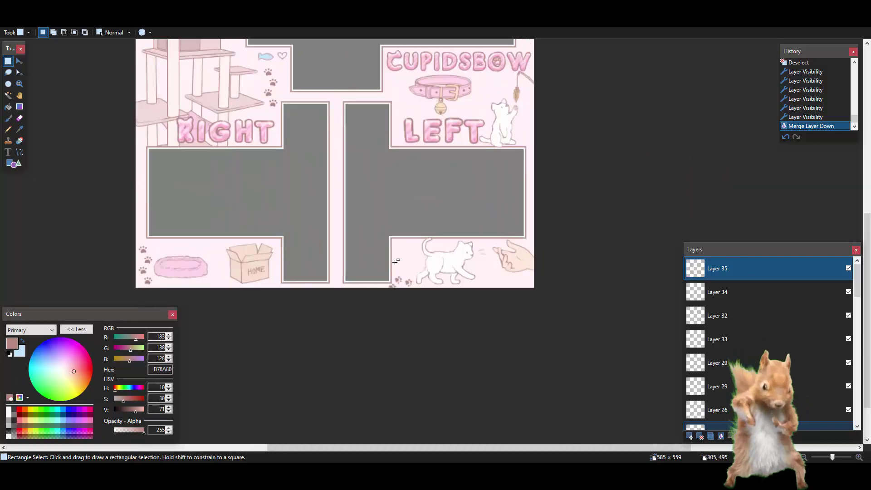
scroll(483, 244, "up", 1)
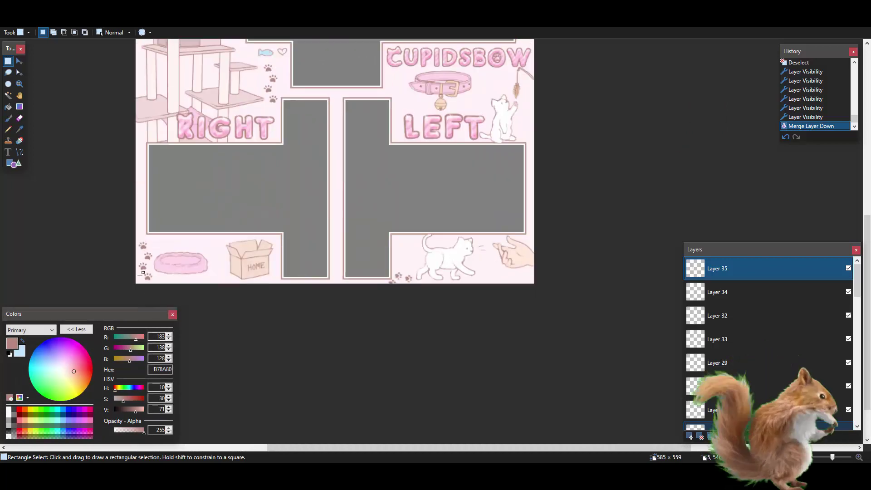
scroll(140, 275, "up", 1)
scroll(282, 233, "up", 5)
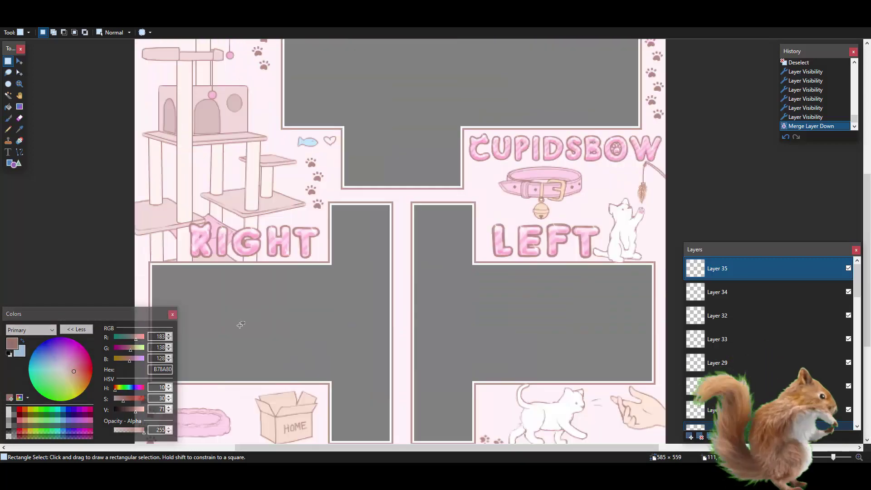
scroll(398, 257, "up", 1)
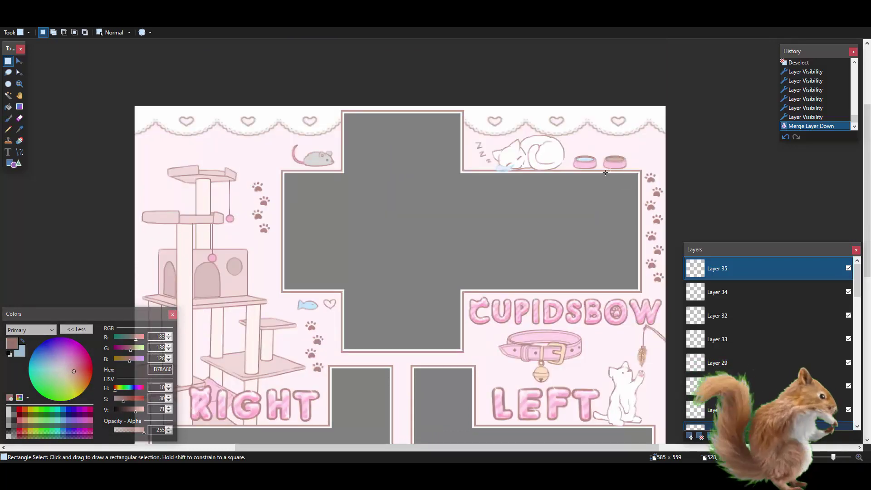
scroll(537, 113, "down", 3)
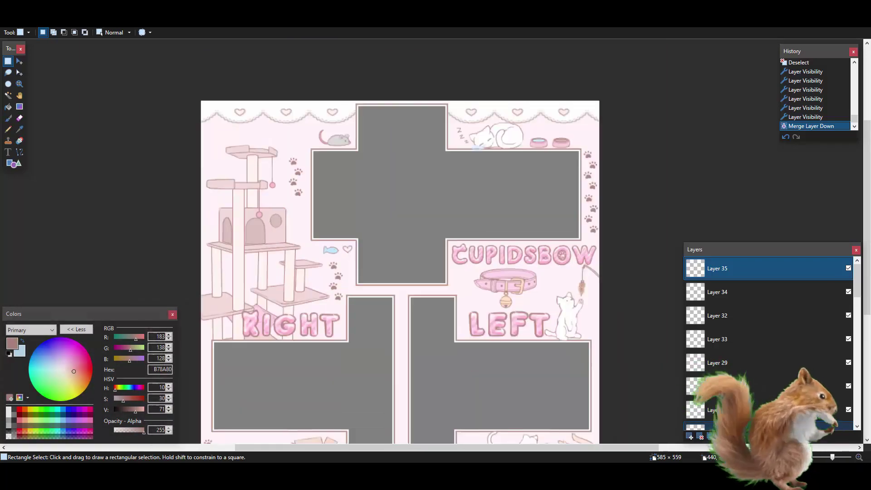
scroll(528, 249, "down", 1)
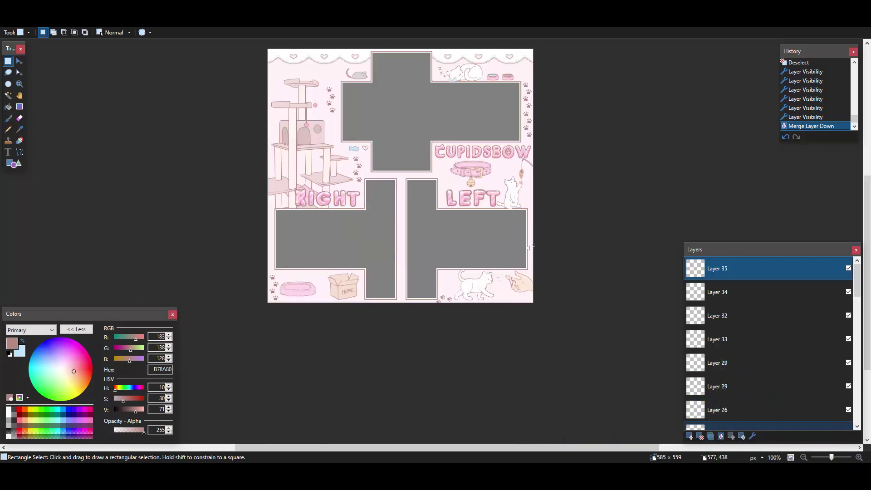
scroll(520, 243, "up", 2)
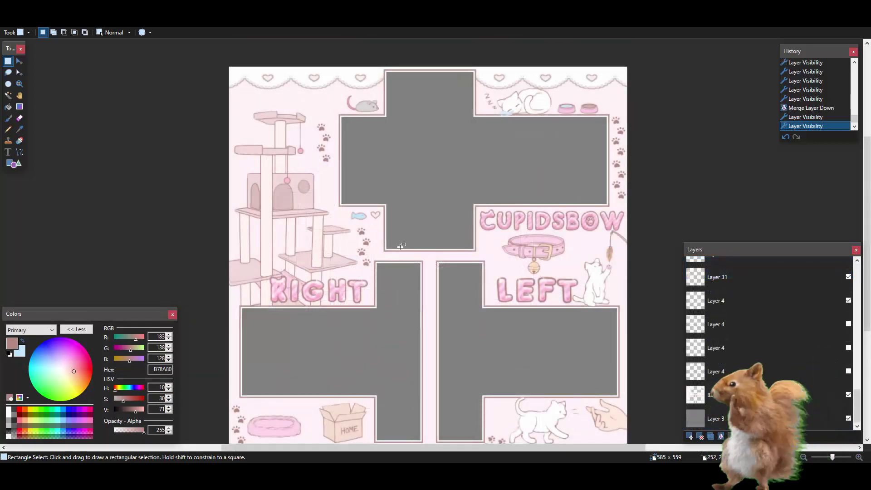
scroll(401, 246, "down", 1)
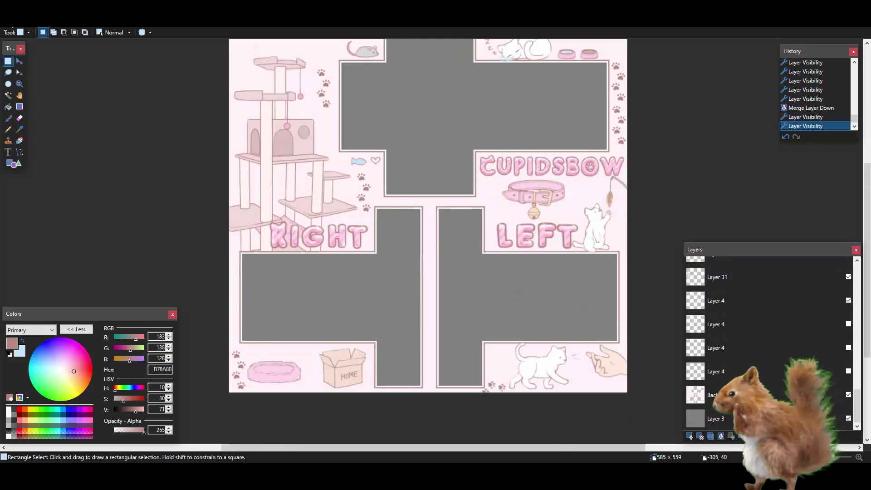
- Inspect the CUPIDSBOW lettering and the pink collar up close, and return to the wider template view
left_click(9, 23)
left_click(35, 66)
scroll(418, 211, "up", 1)
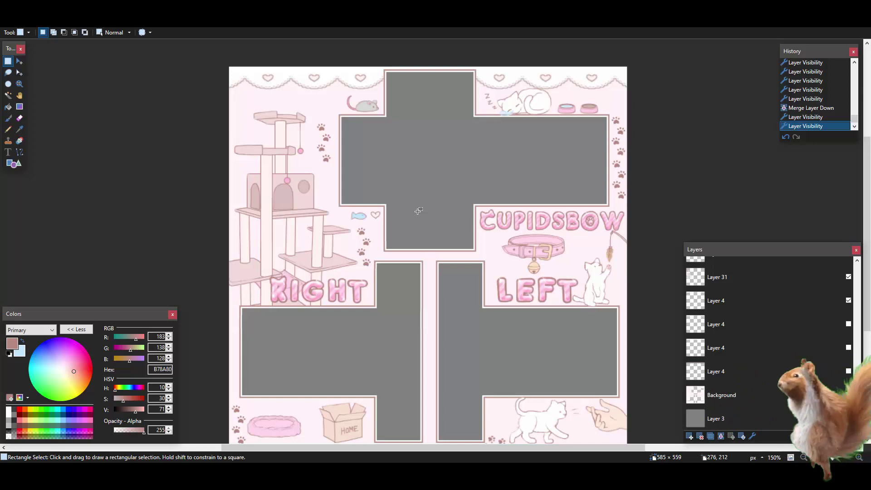
scroll(598, 200, "up", 4)
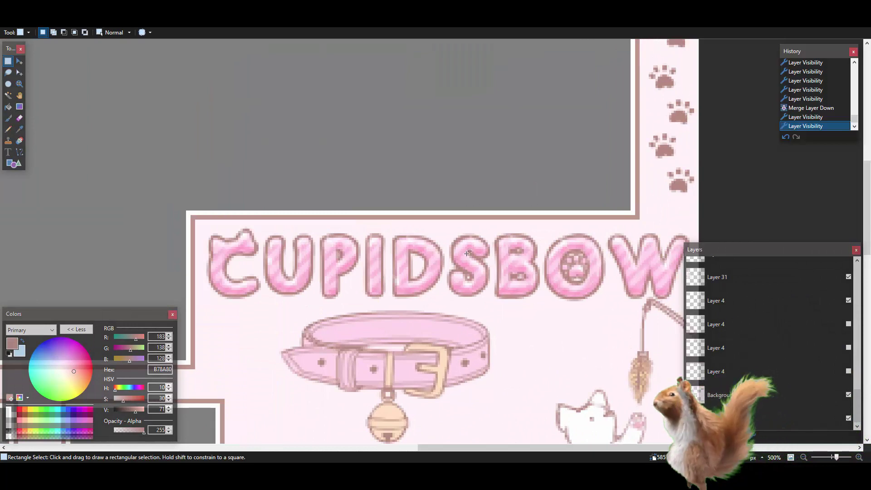
scroll(458, 230, "down", 1)
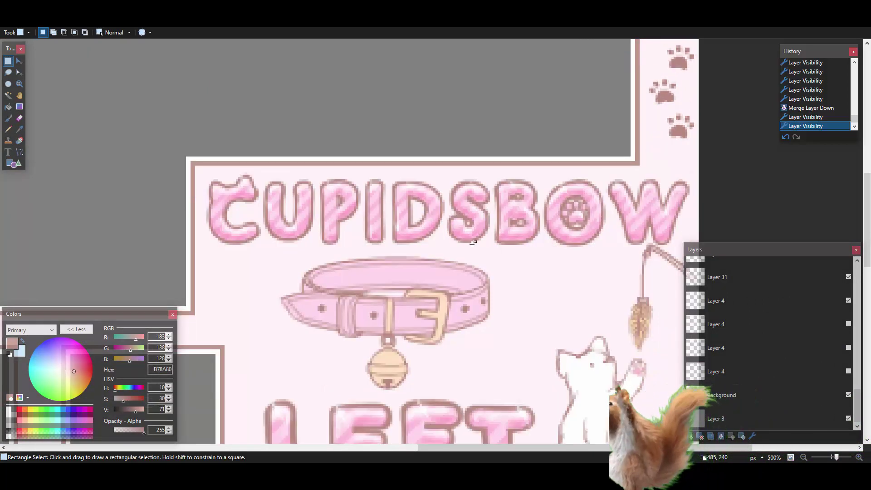
scroll(473, 244, "down", 1)
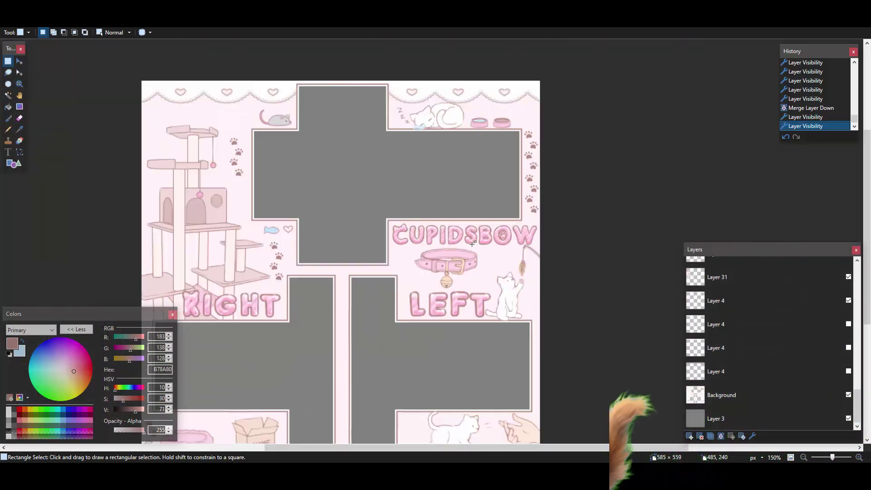